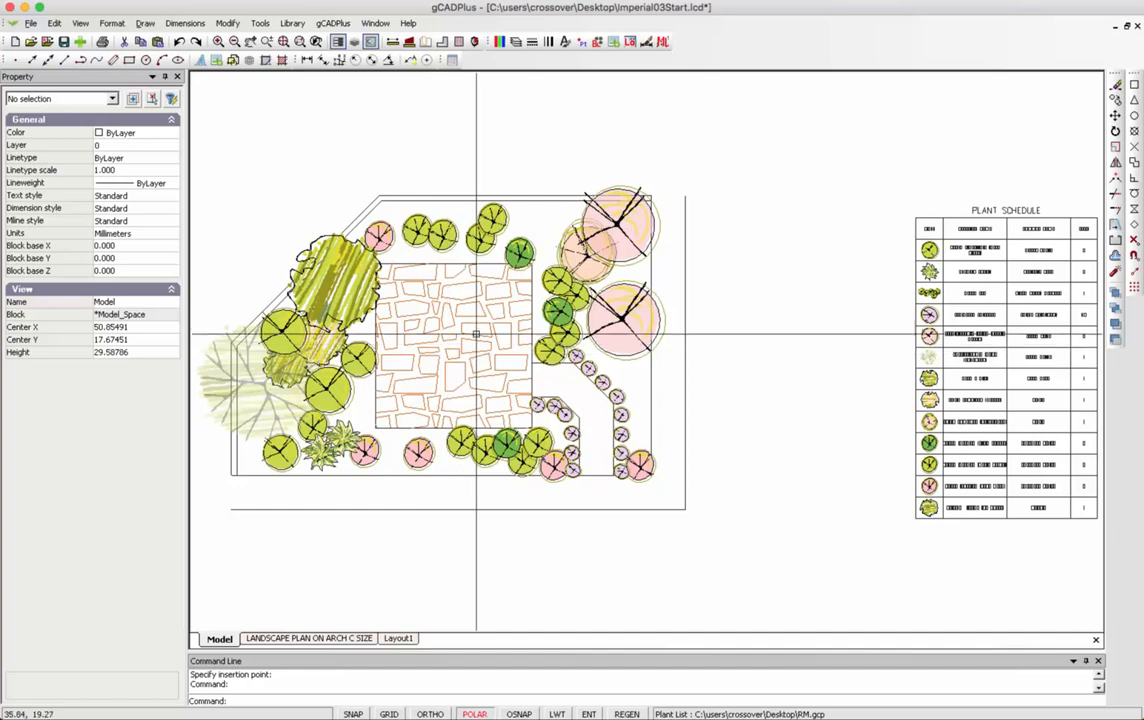
Zoom in on the flagstone patio and its ring of tree and shrub symbols.
scroll(473, 328, "up", 3)
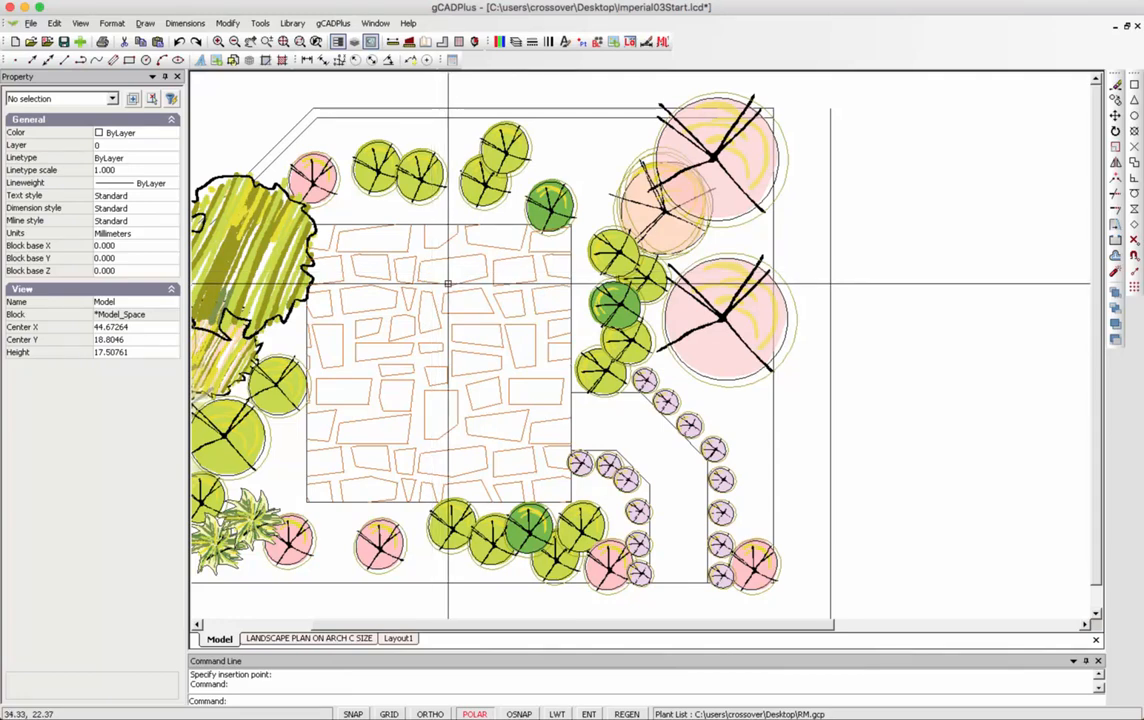
Draw a two-point rectangle to the right of the landscape plan.
left_click(145, 22)
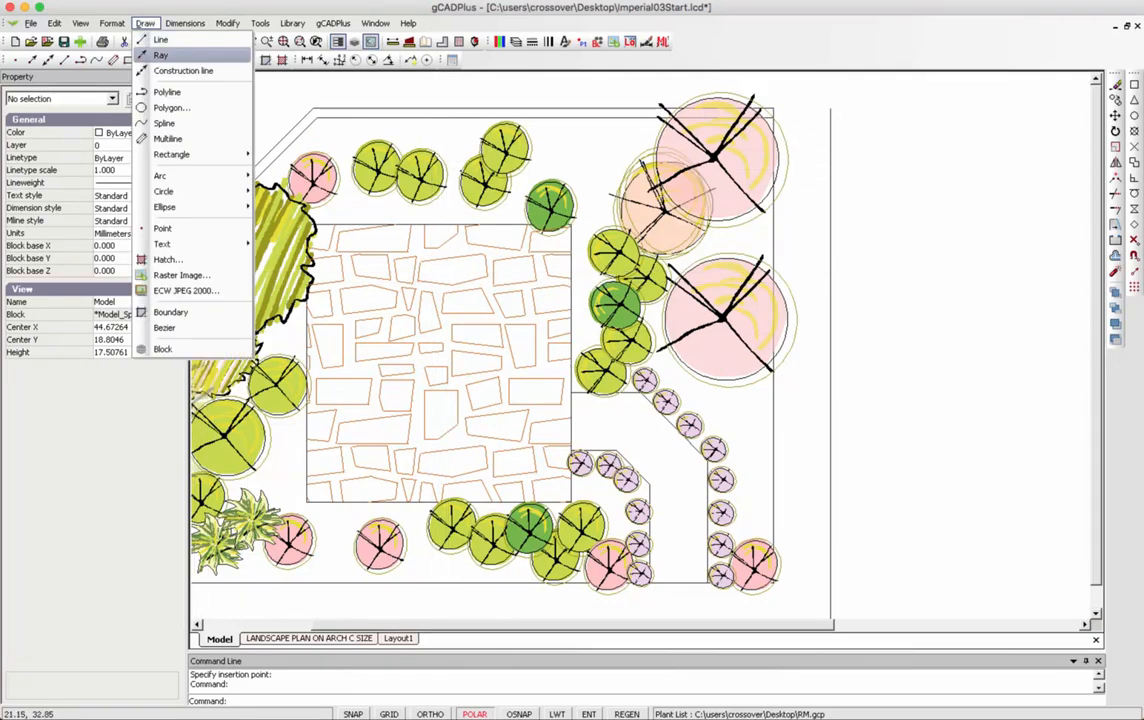
mouse_move(180, 154)
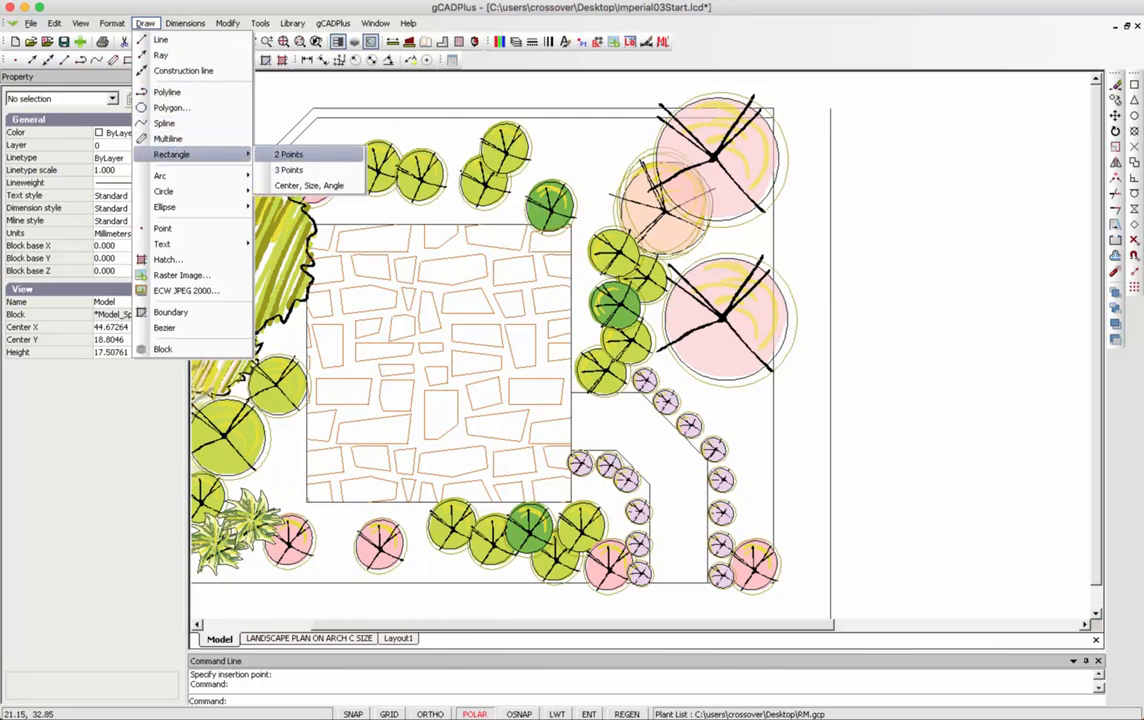
left_click(290, 154)
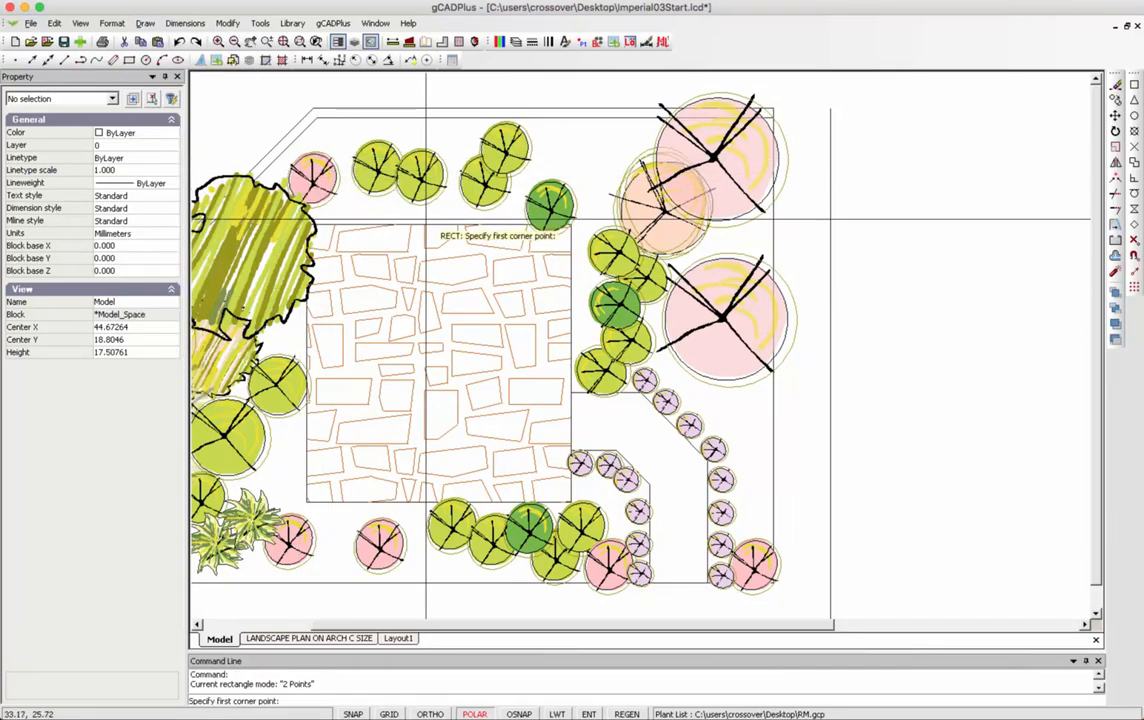
left_click(868, 275)
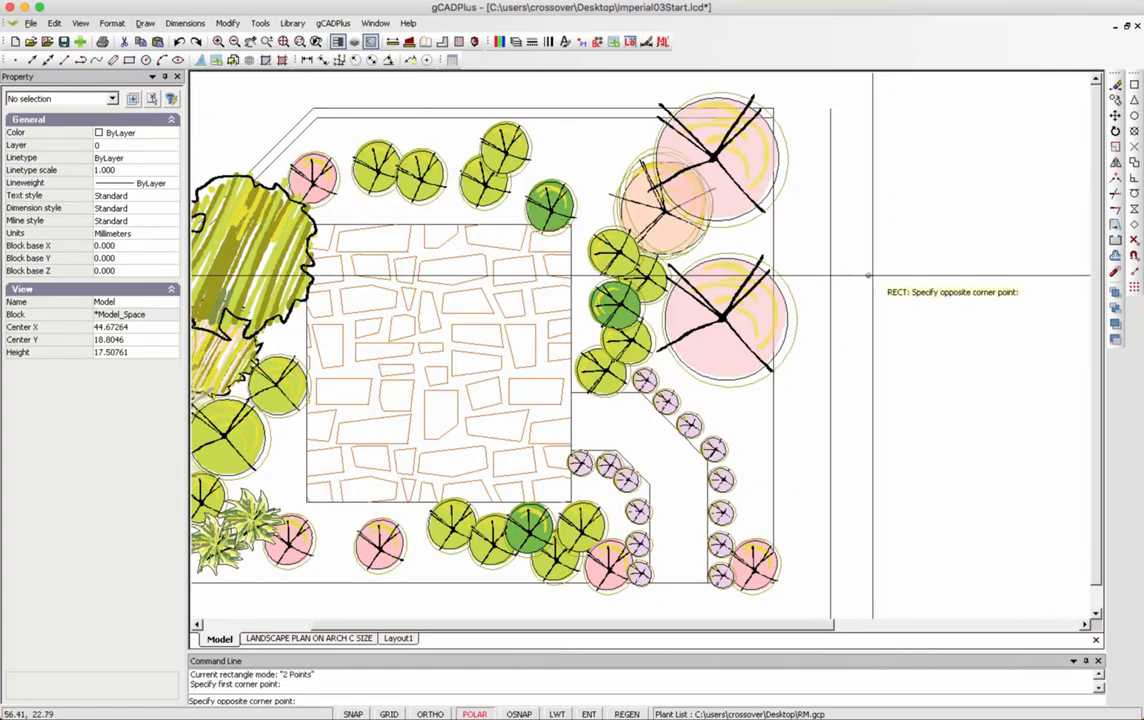
left_click(951, 247)
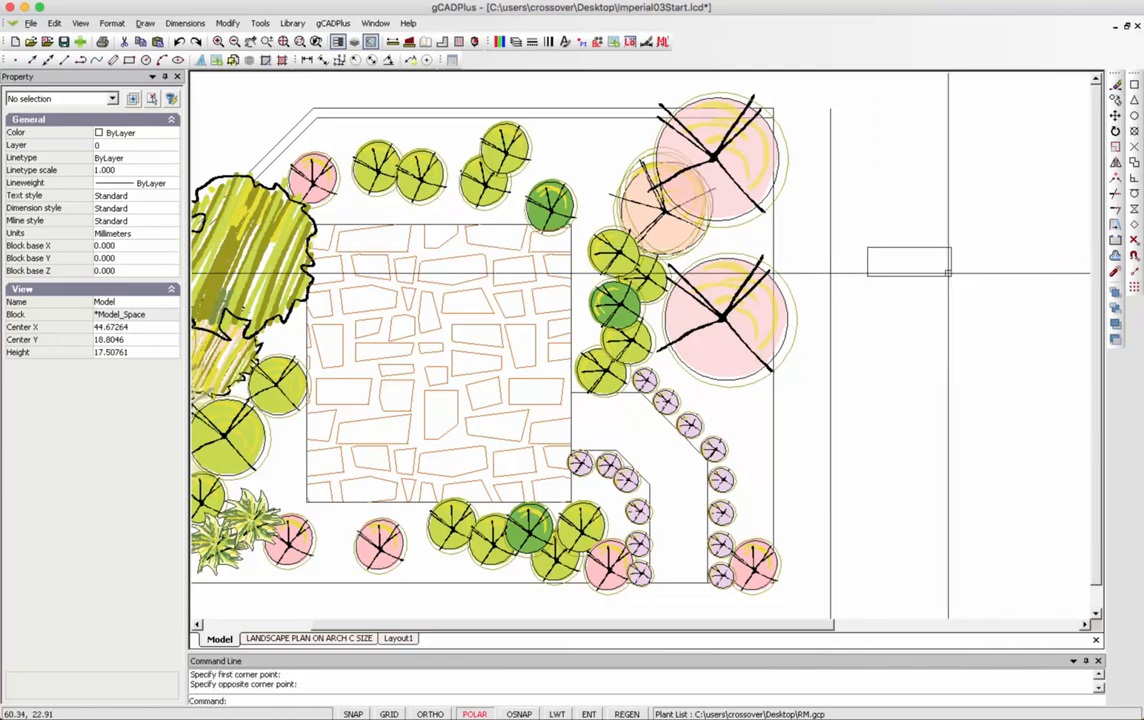
Resize the rectangle to width 5 and height 1.65.
left_click(932, 275)
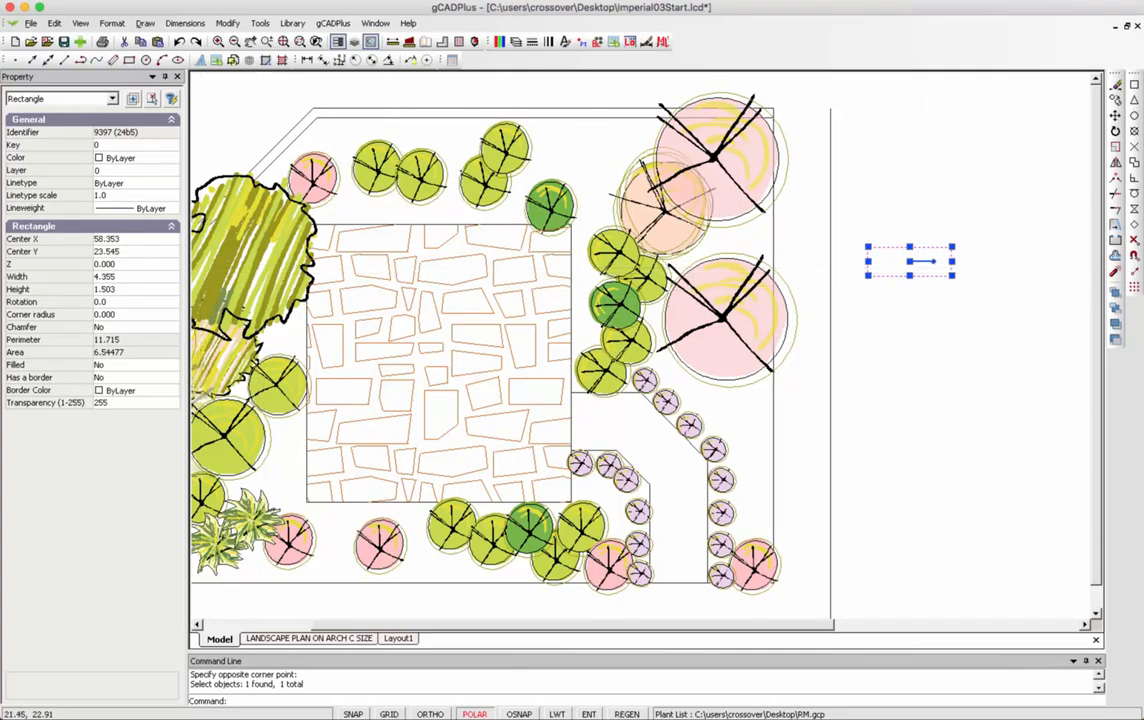
left_click(110, 276)
type("5")
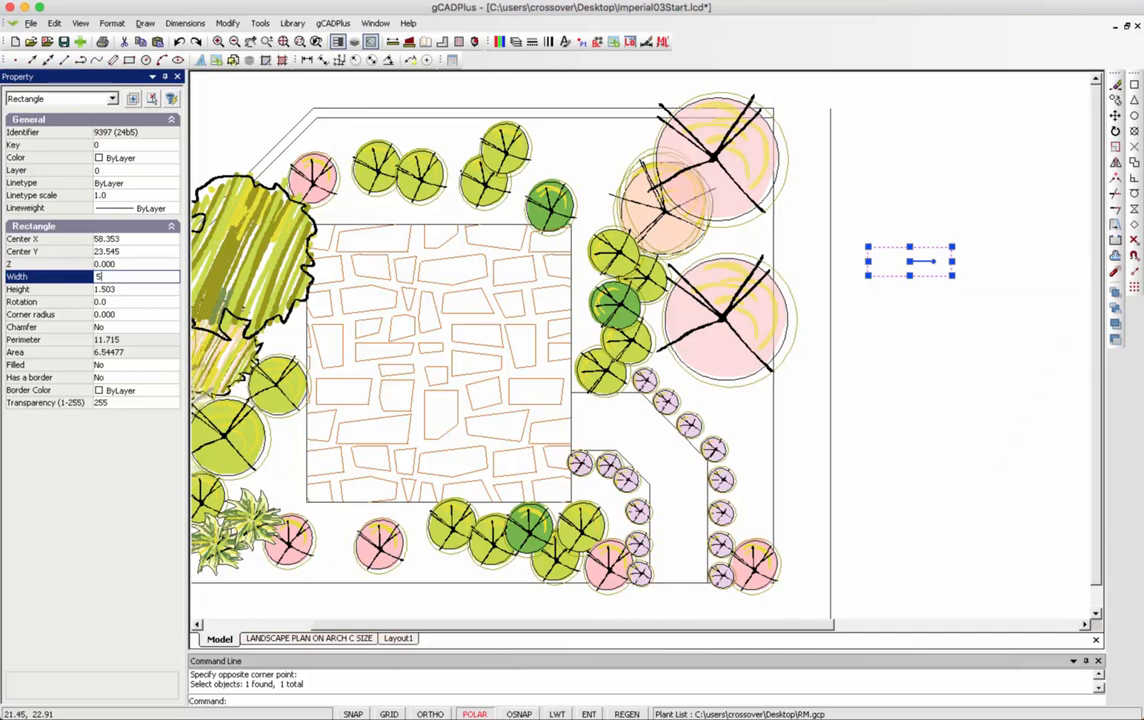
key("Return")
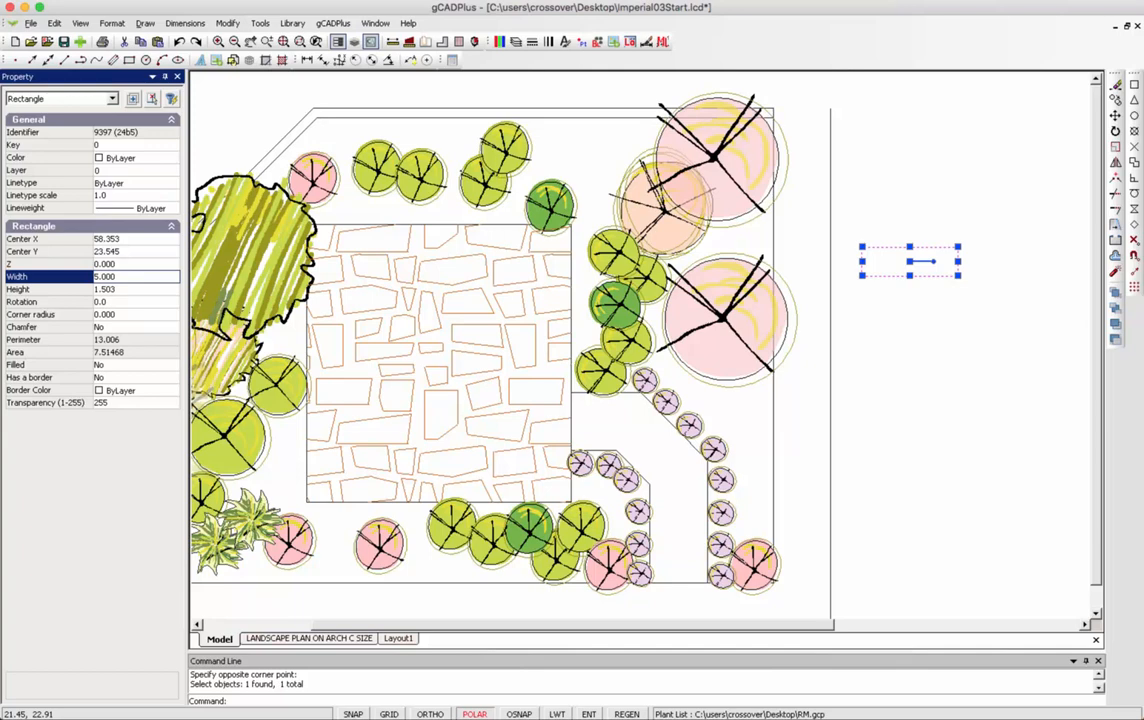
left_click(108, 289)
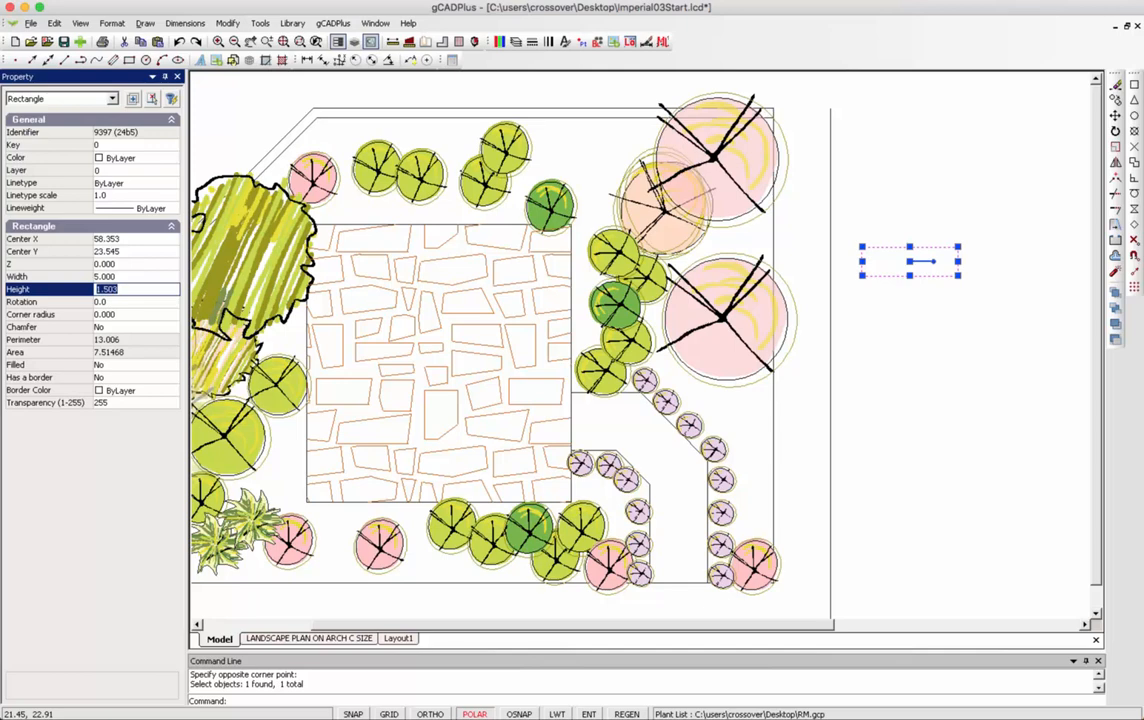
type("1.65")
key("Return")
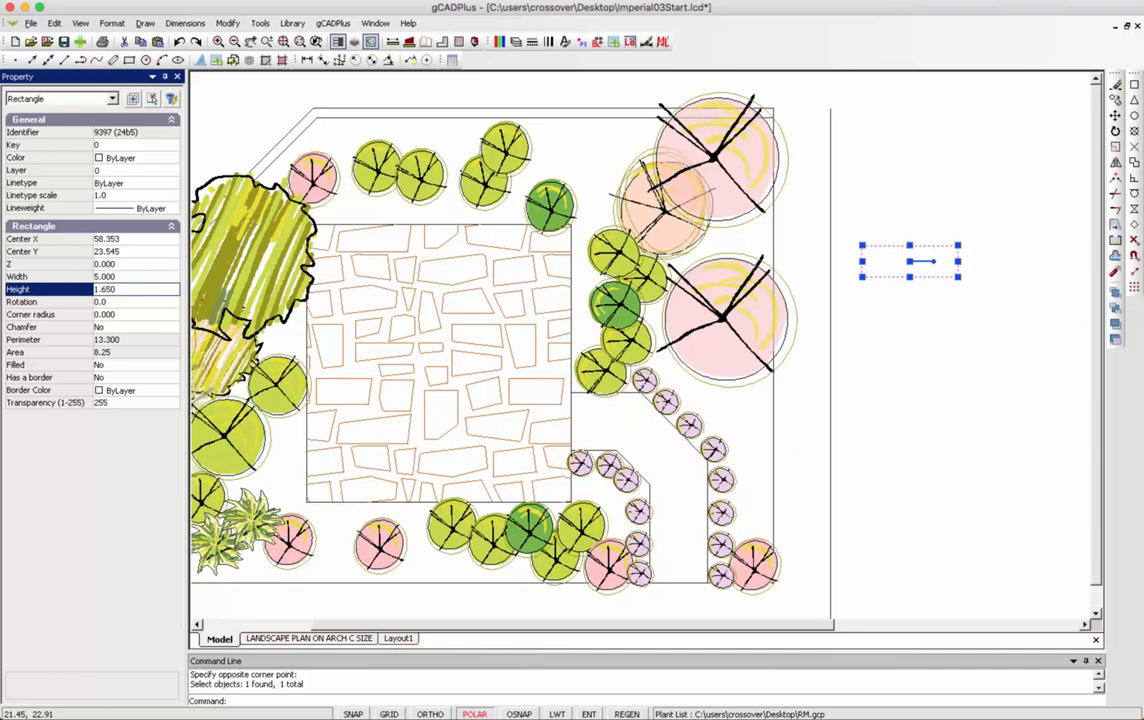
Move the rectangle by its centre onto the top edge of the paving.
right_click(891, 187)
left_click(924, 205)
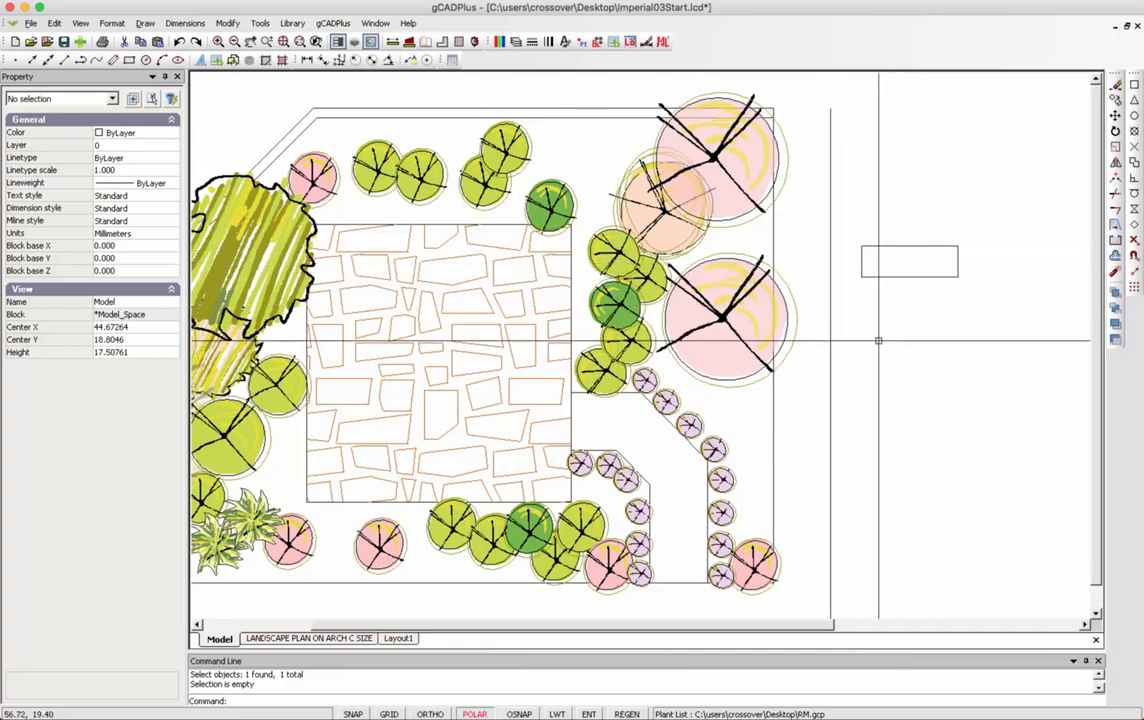
left_click(899, 277)
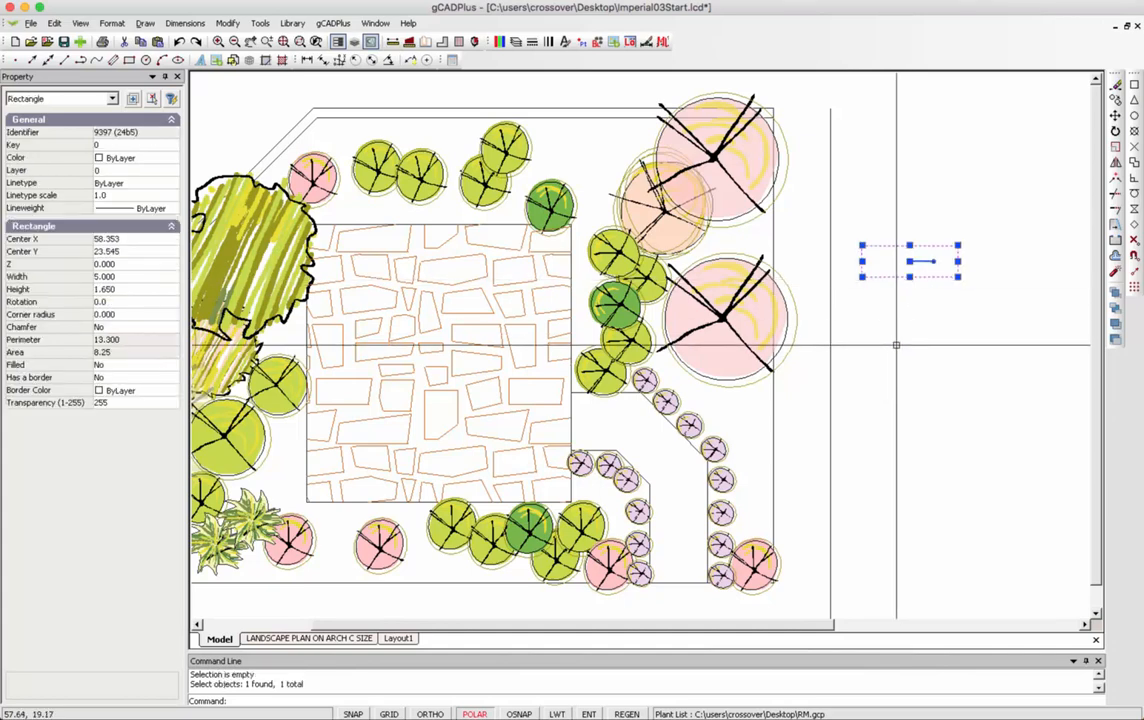
right_click(896, 321)
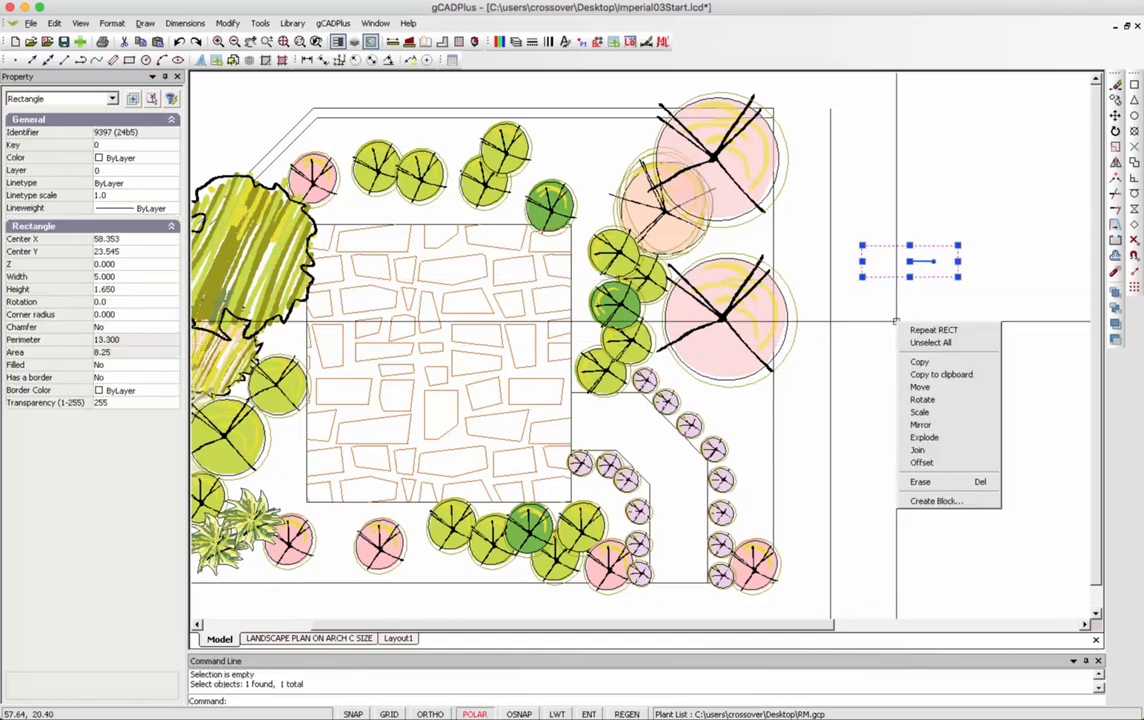
left_click(919, 387)
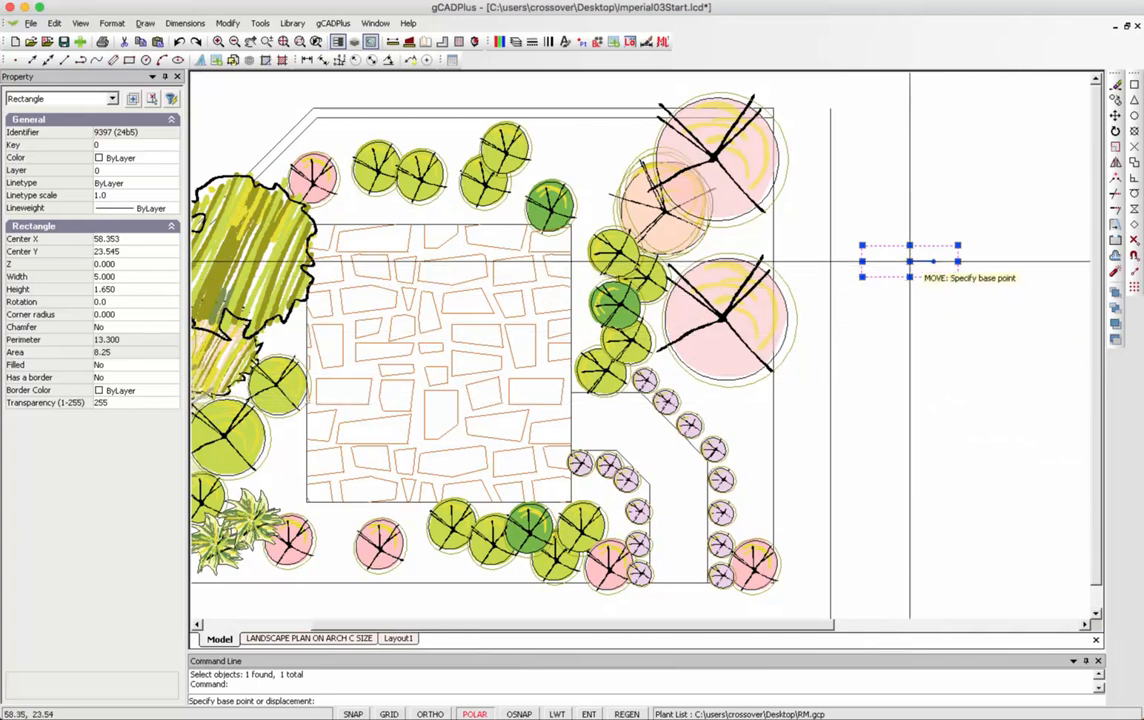
left_click(909, 261)
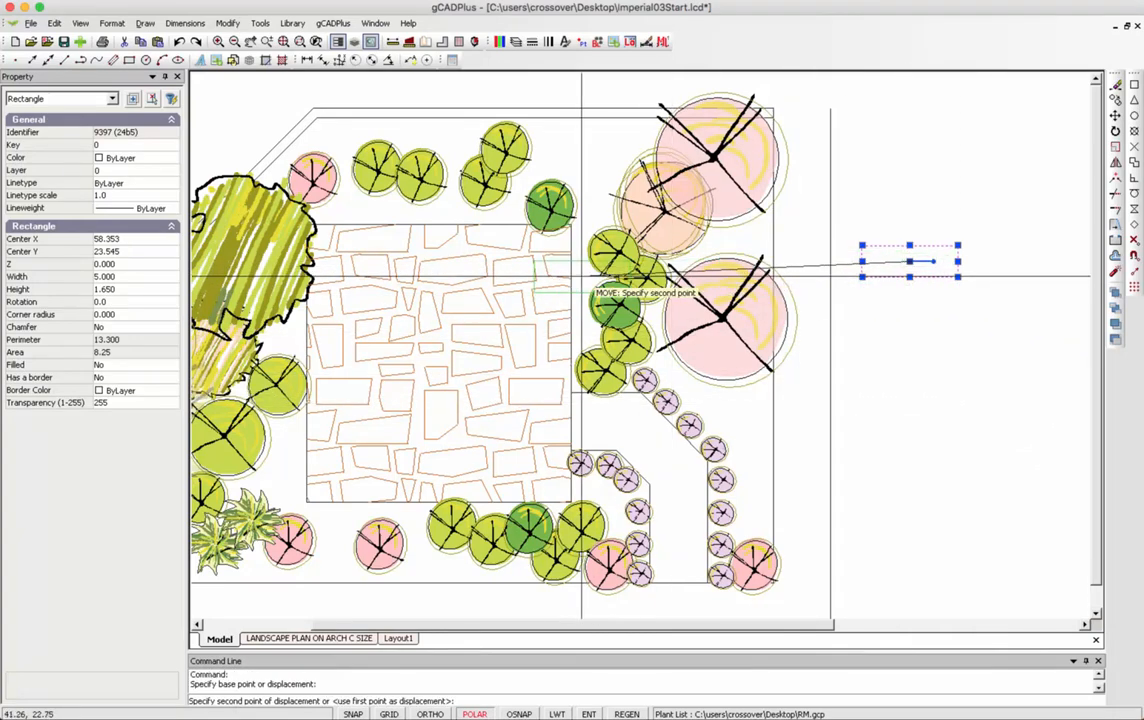
left_click(517, 250)
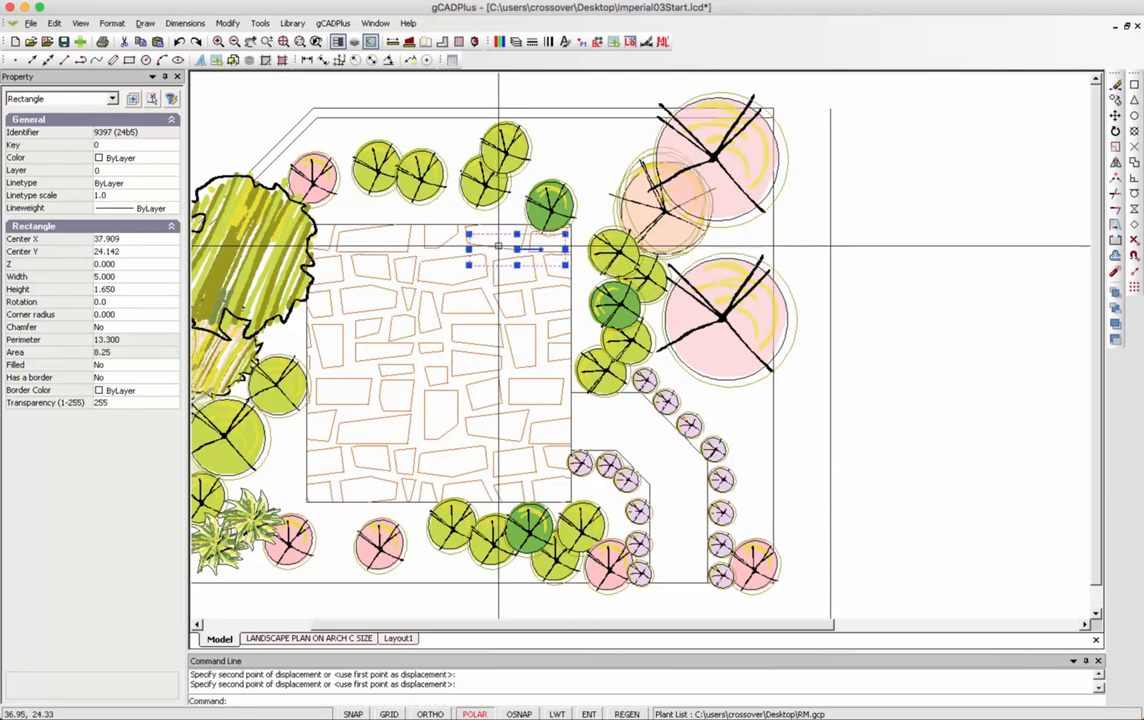
Clear the selection and bring up the Layer Properties Manager.
right_click(500, 242)
left_click(534, 263)
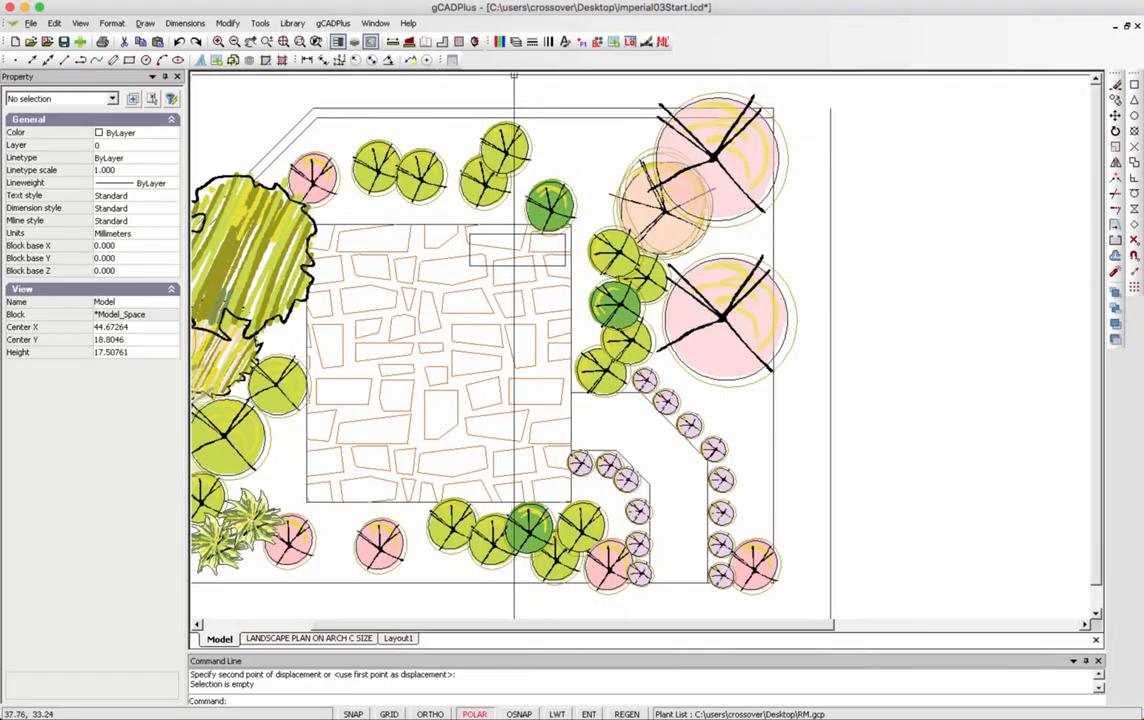
left_click(515, 41)
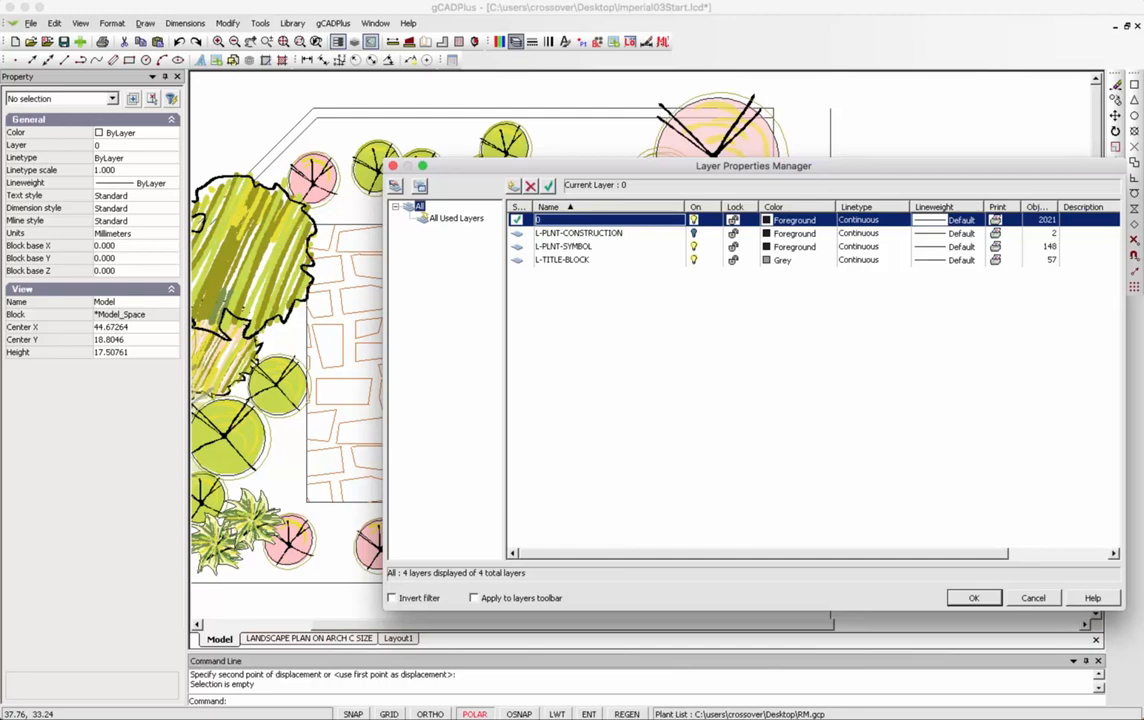
Create a new layer named L-HATCH.
left_click(513, 186)
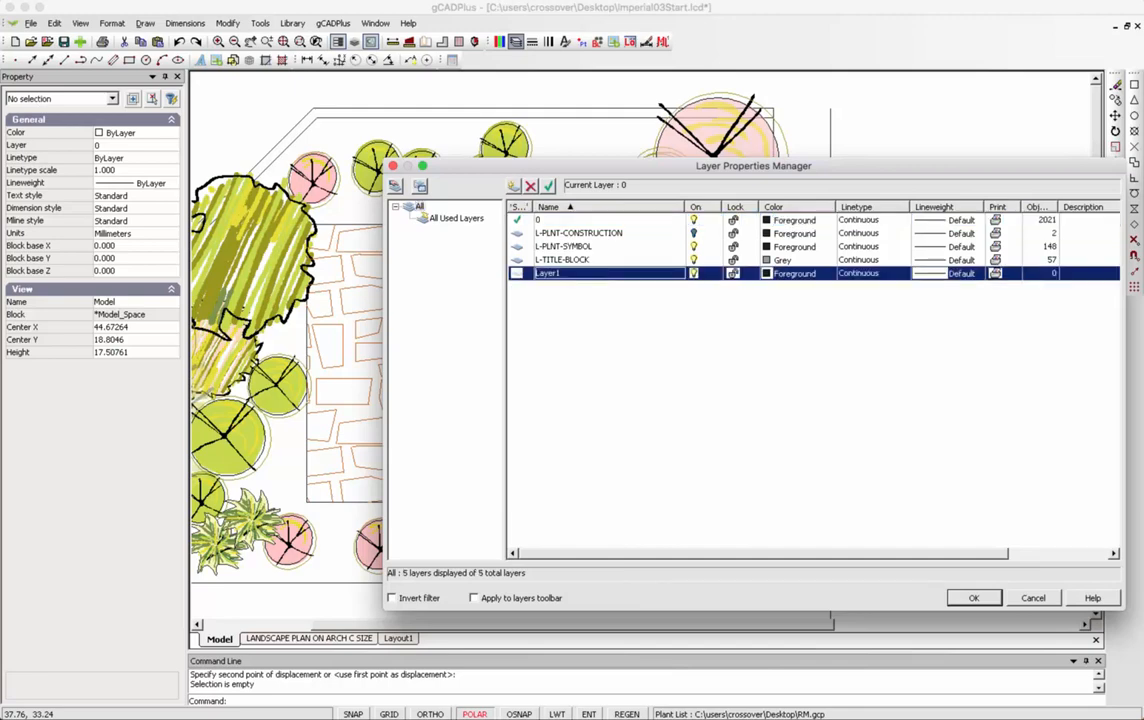
left_click(549, 186)
left_click(548, 273)
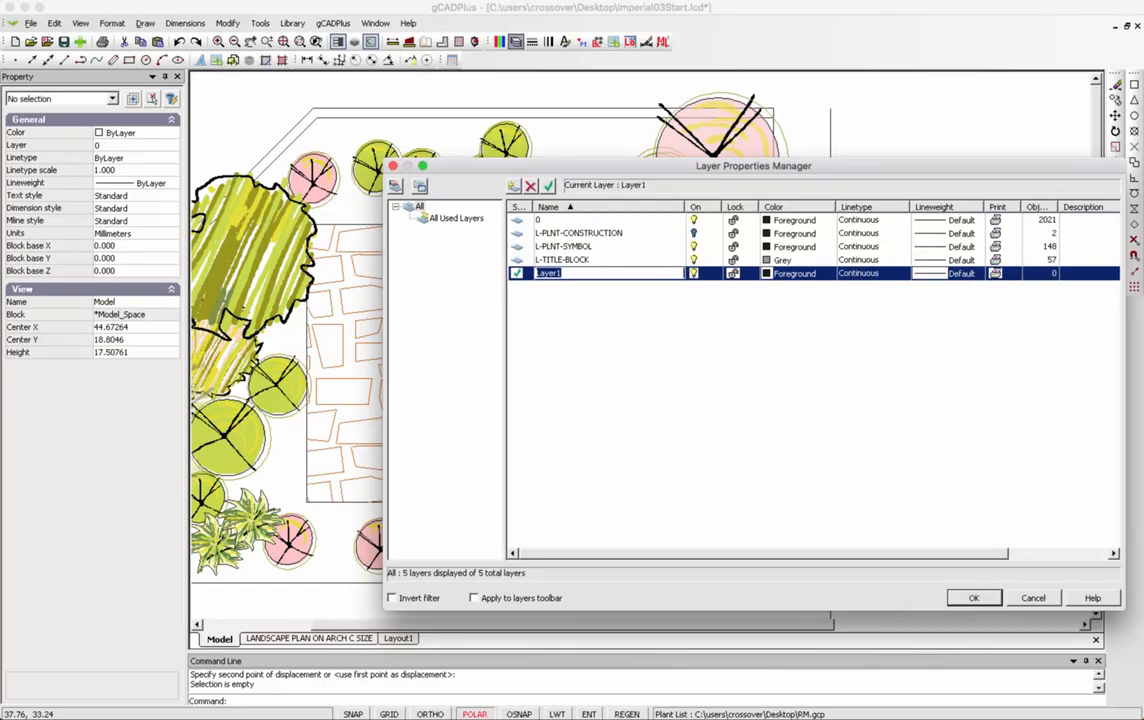
type("L")
type("-")
type("HATCH")
key("Return")
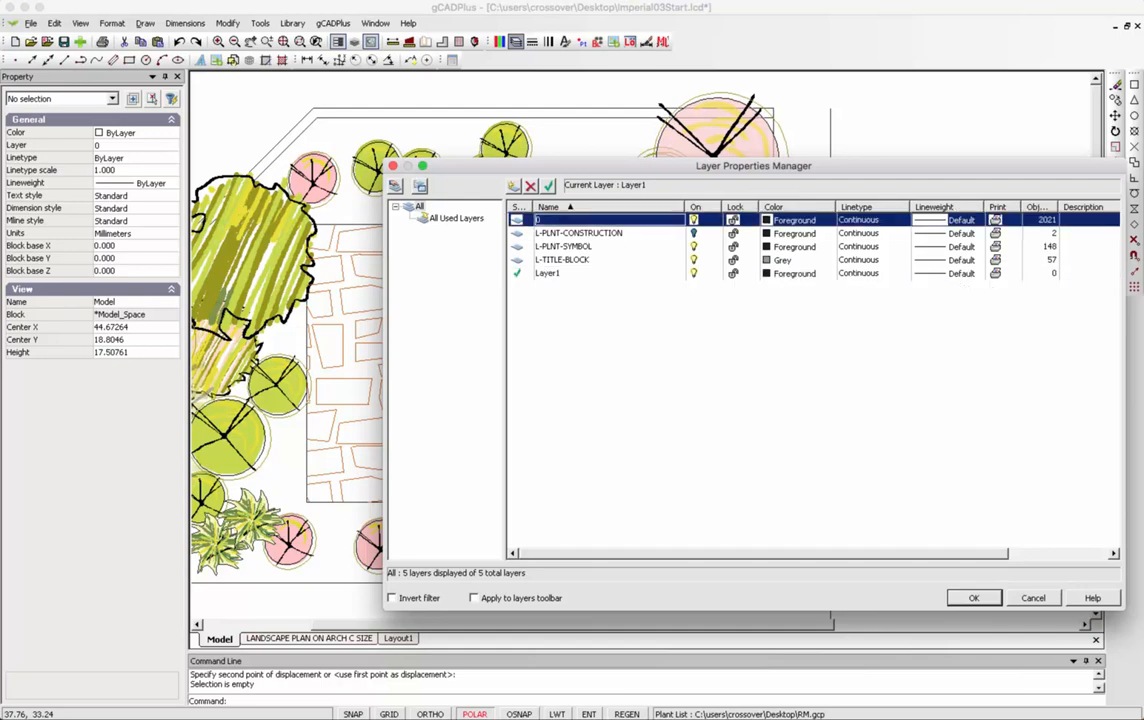
Keep layer 0 current, confirm the L-HATCH name, and apply the layer changes.
left_click(549, 186)
left_click(547, 273)
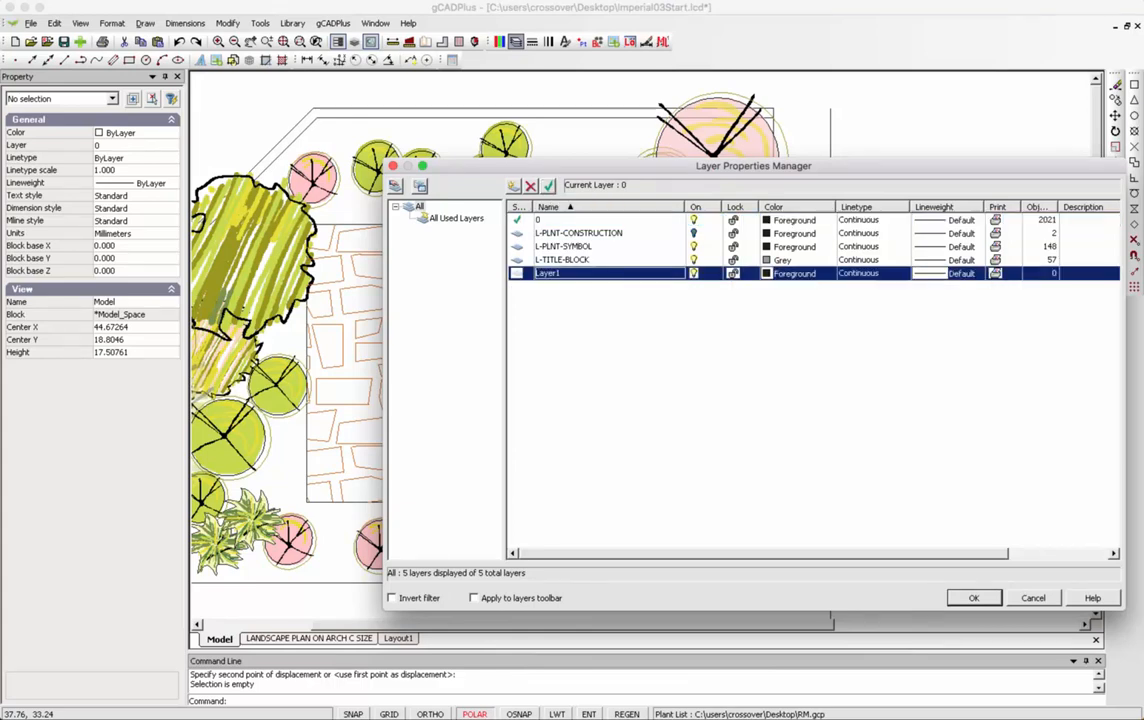
left_click(547, 273)
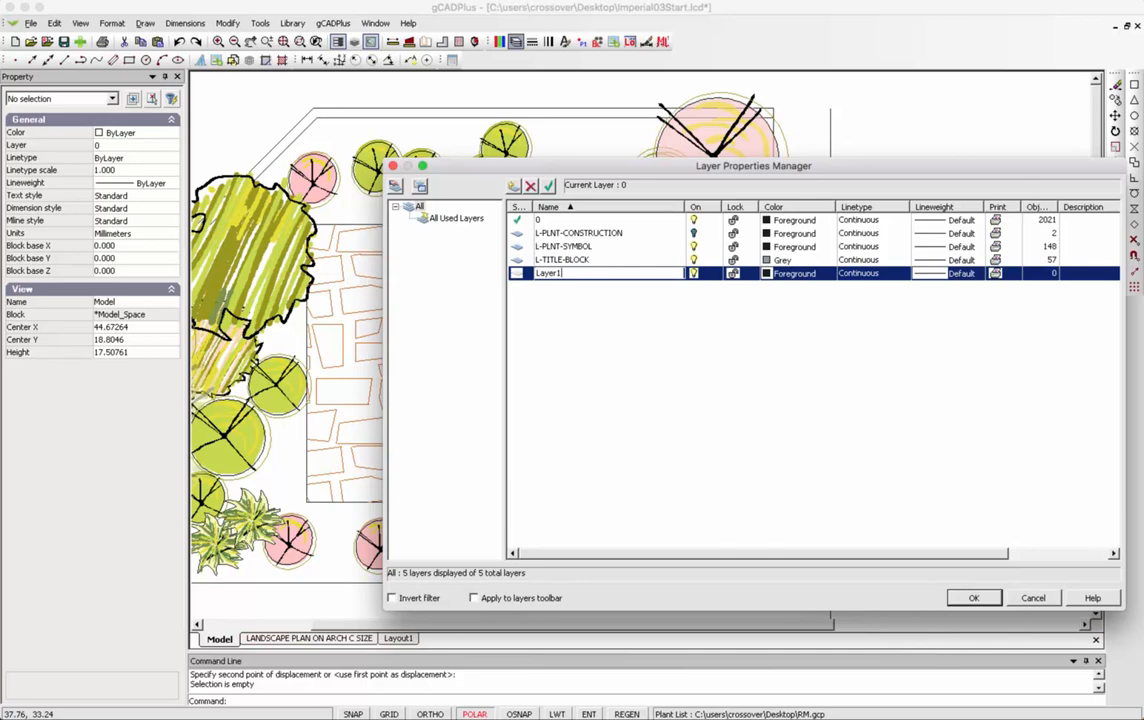
key("BackSpace")
key("BackSpace")
key("BackSpace")
key("BackSpace")
key("BackSpace")
key("BackSpace")
type("L-HATCH")
key("Return")
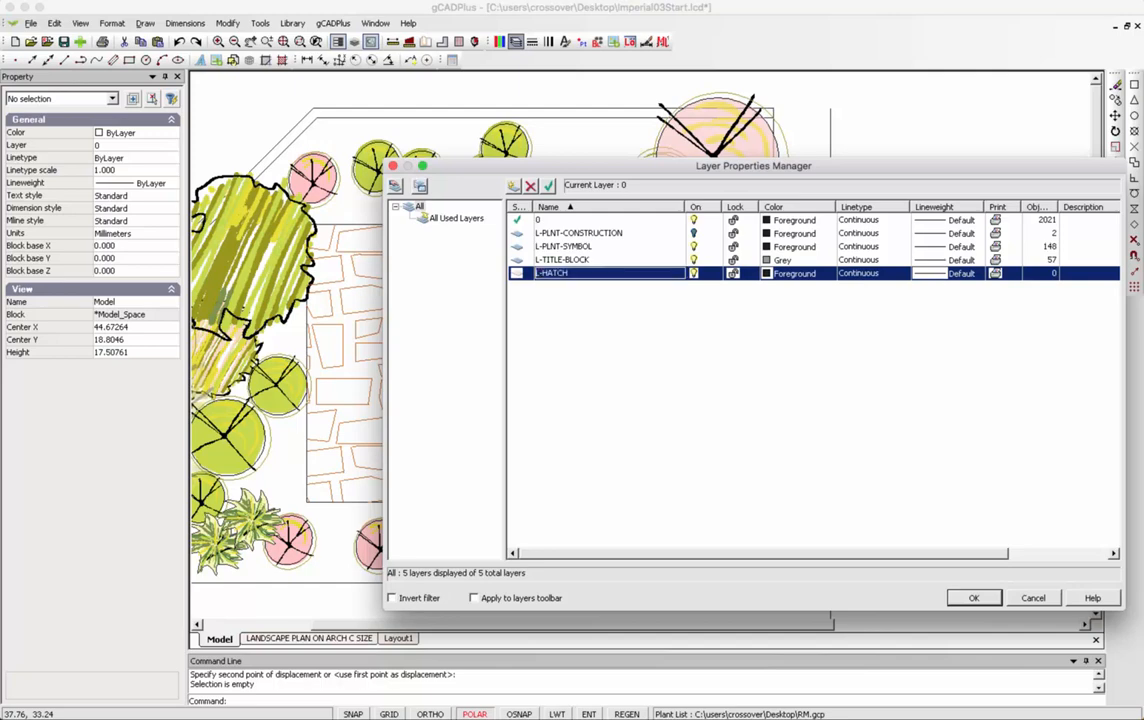
left_click(538, 220)
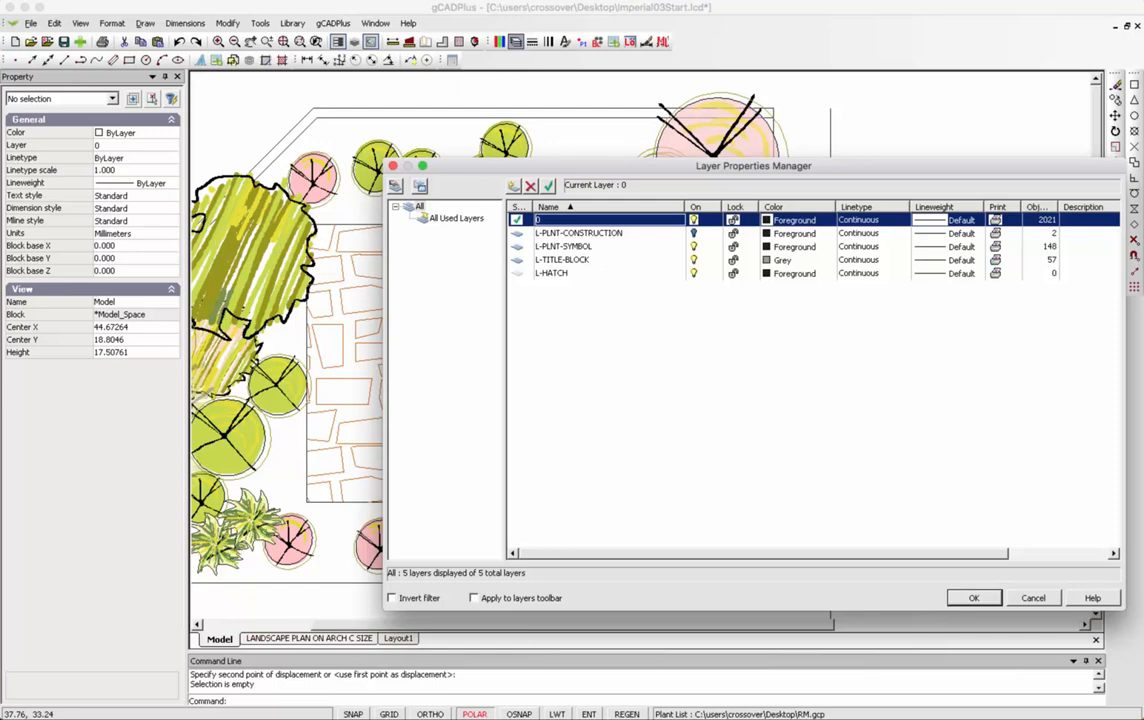
left_click(974, 598)
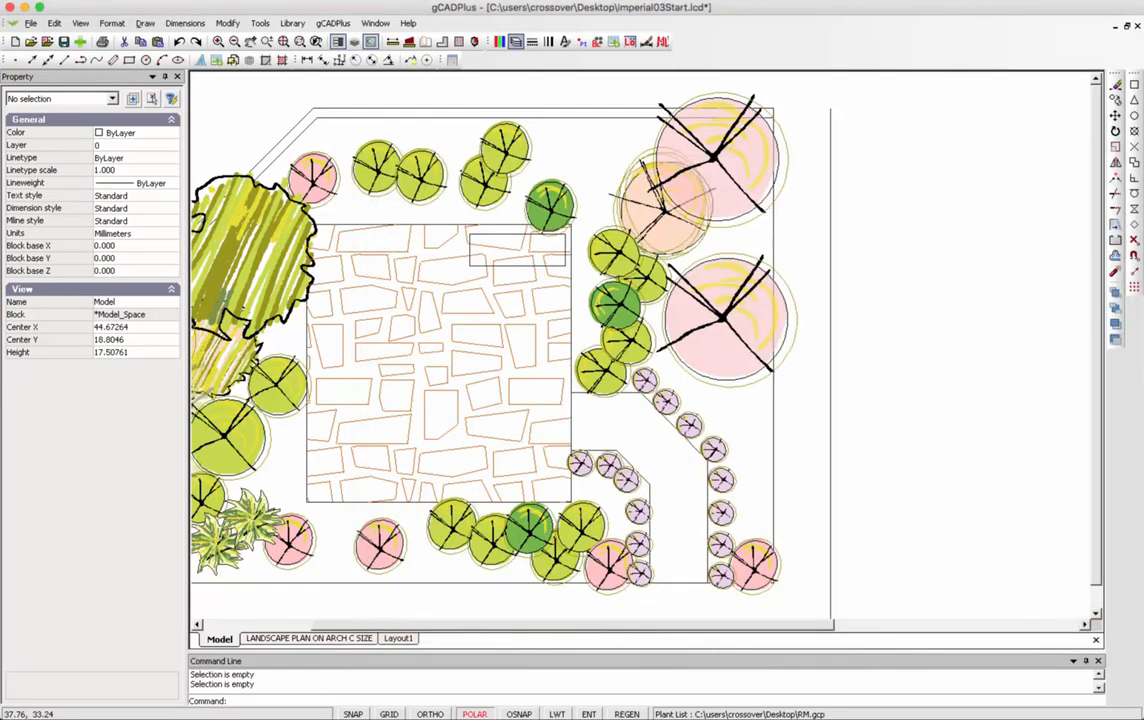
Move the rubble paving hatch onto the L-HATCH layer.
left_click(521, 301)
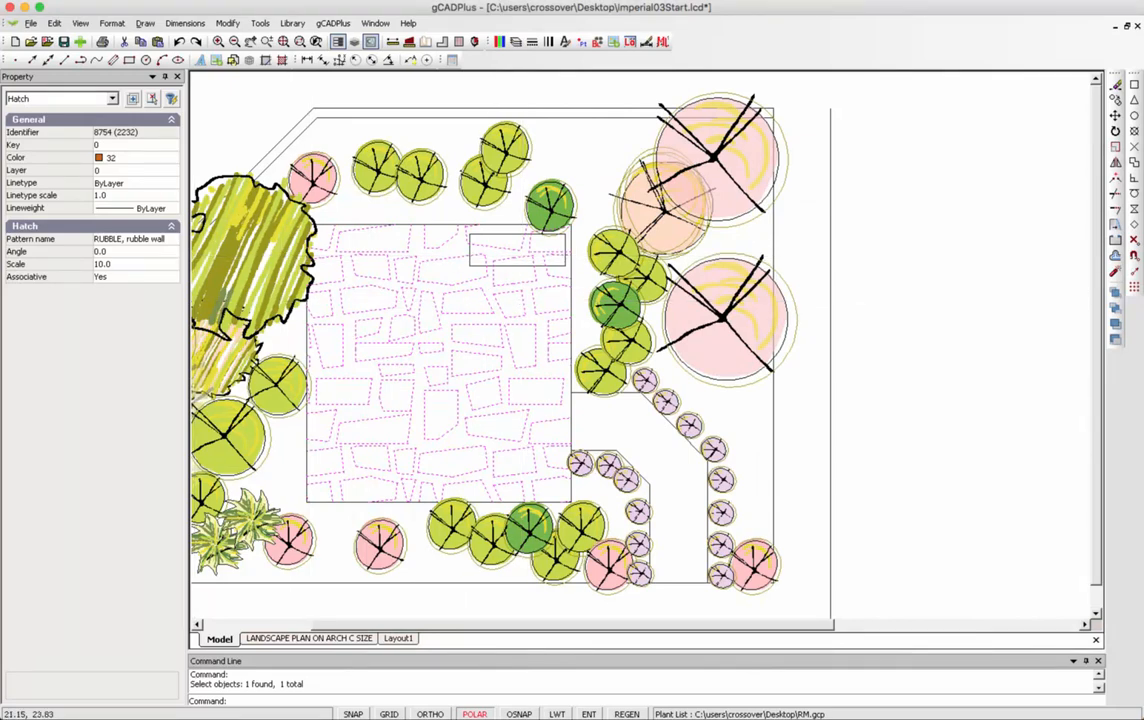
left_click(150, 171)
left_click(172, 172)
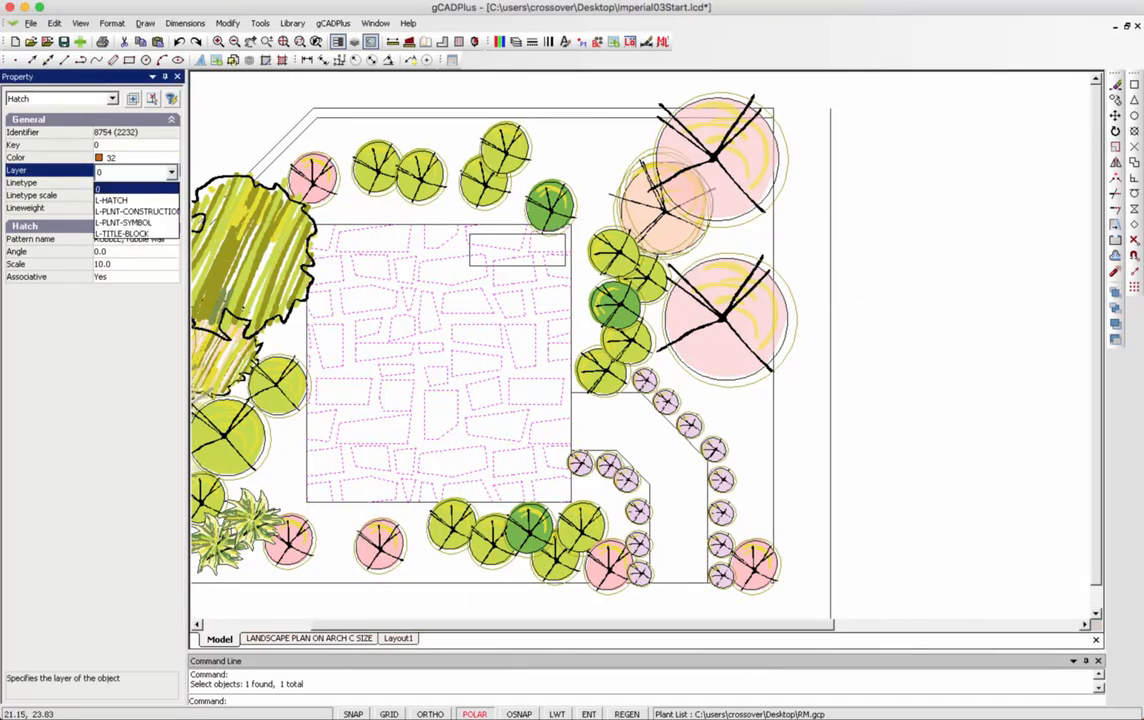
left_click(112, 200)
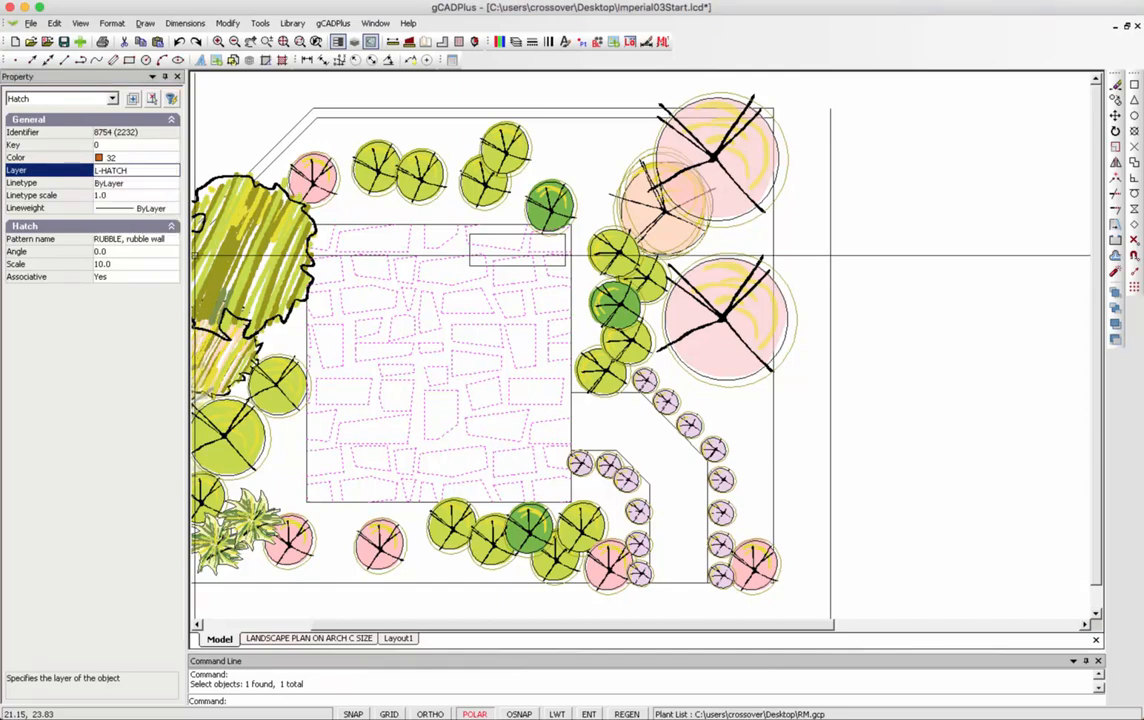
right_click(309, 192)
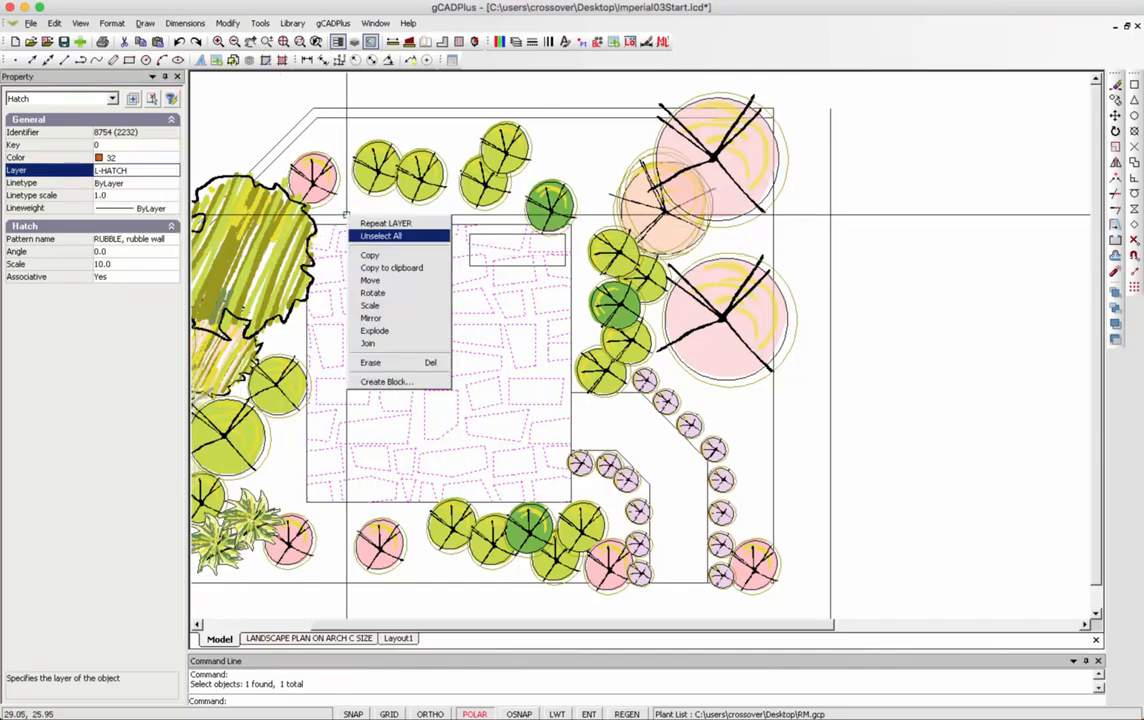
left_click(350, 212)
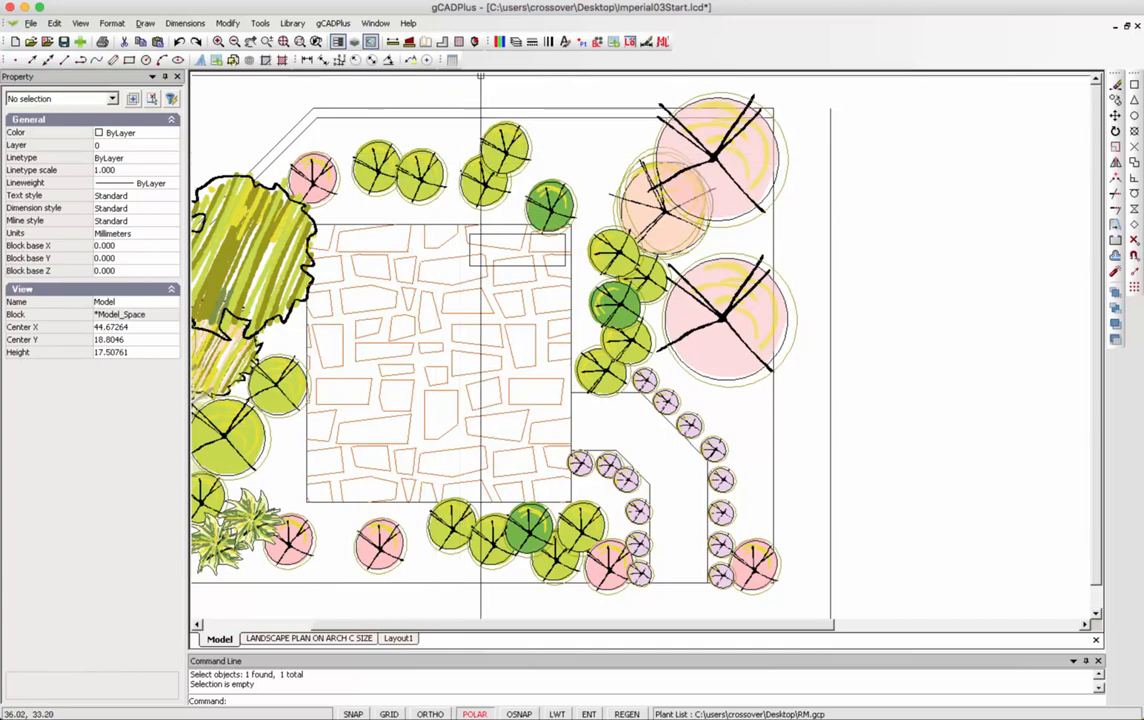
Turn off the L-HATCH layer so the paving pattern is hidden.
left_click(516, 42)
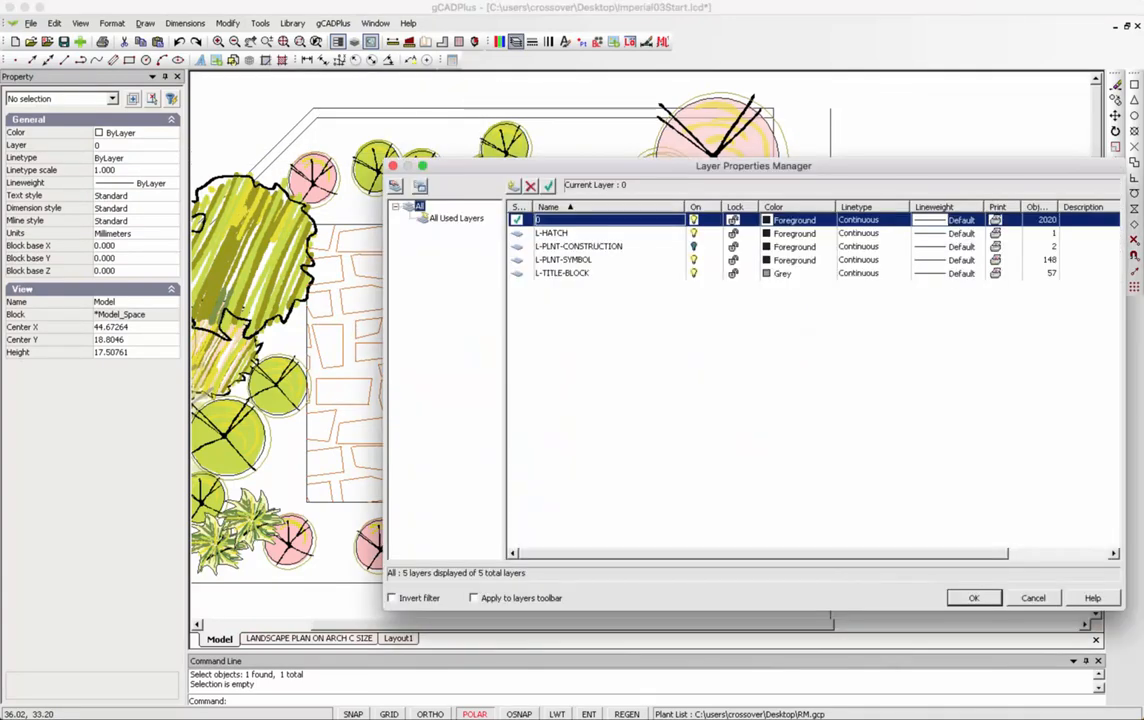
left_click(694, 233)
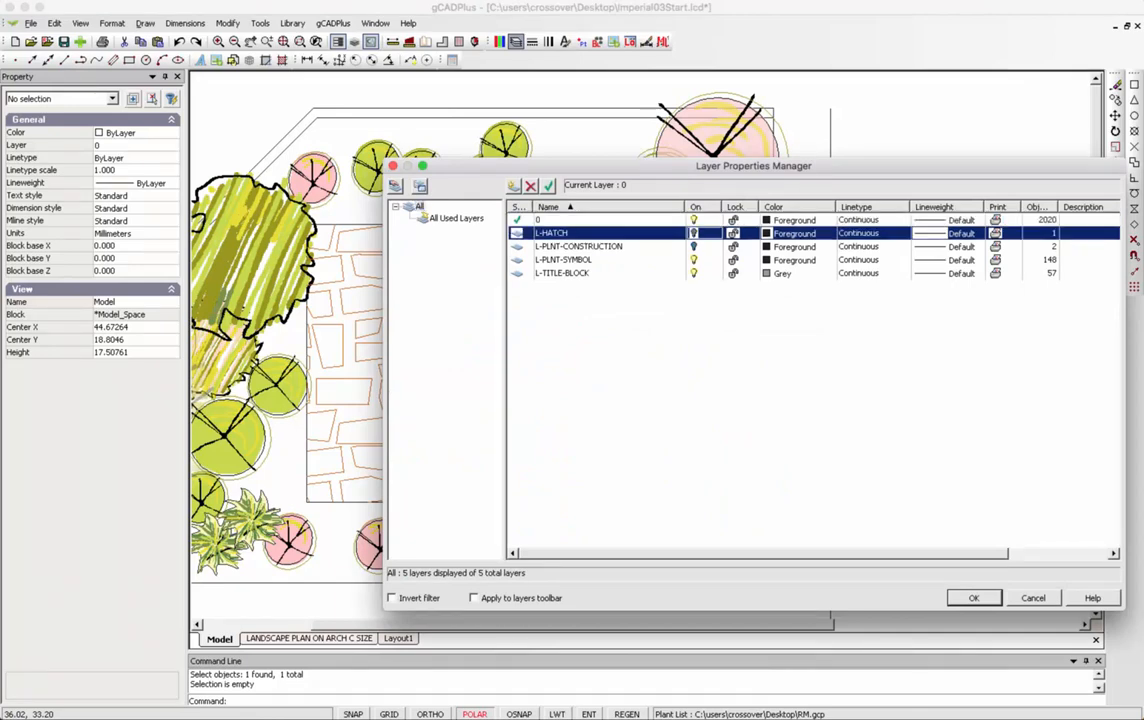
left_click(974, 598)
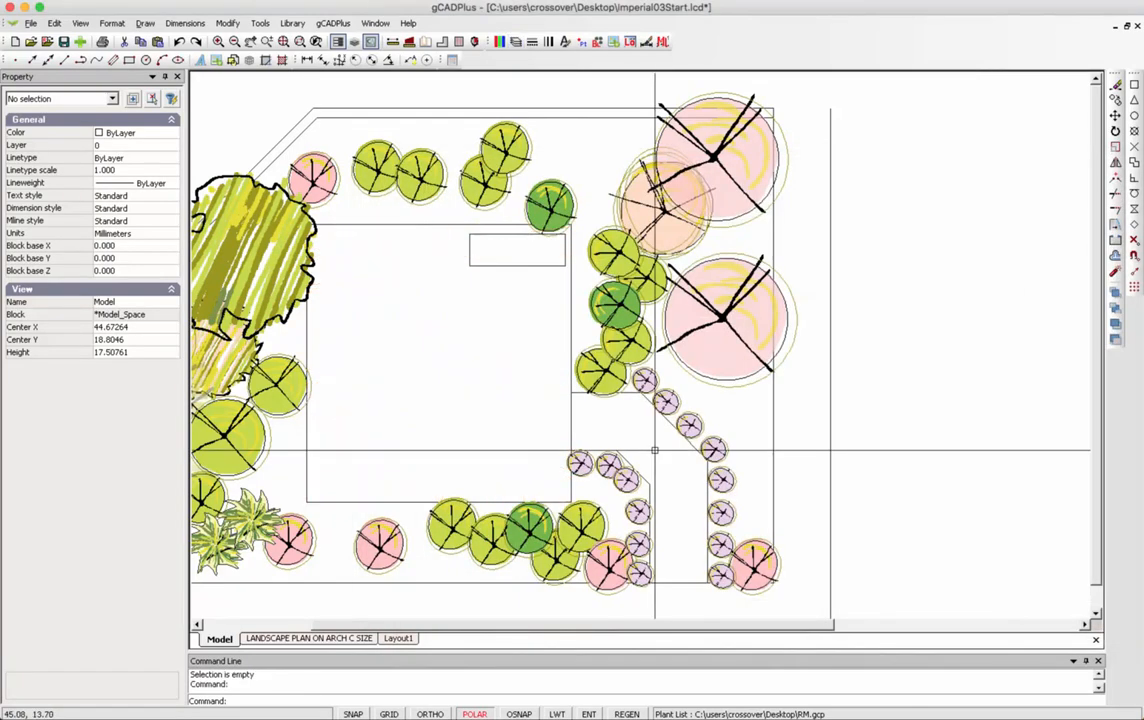
scroll(526, 262, "up", 3)
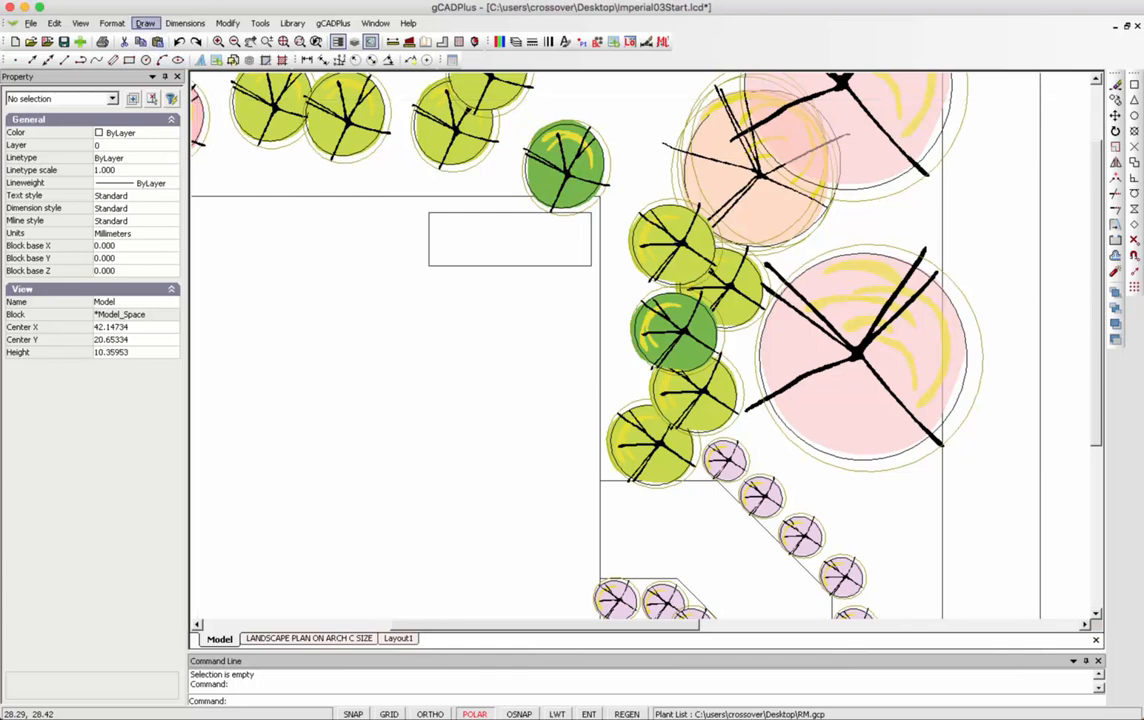
Set the hatch to the LINE, Parallel horizontal lines pattern at scale 5.
left_click(145, 22)
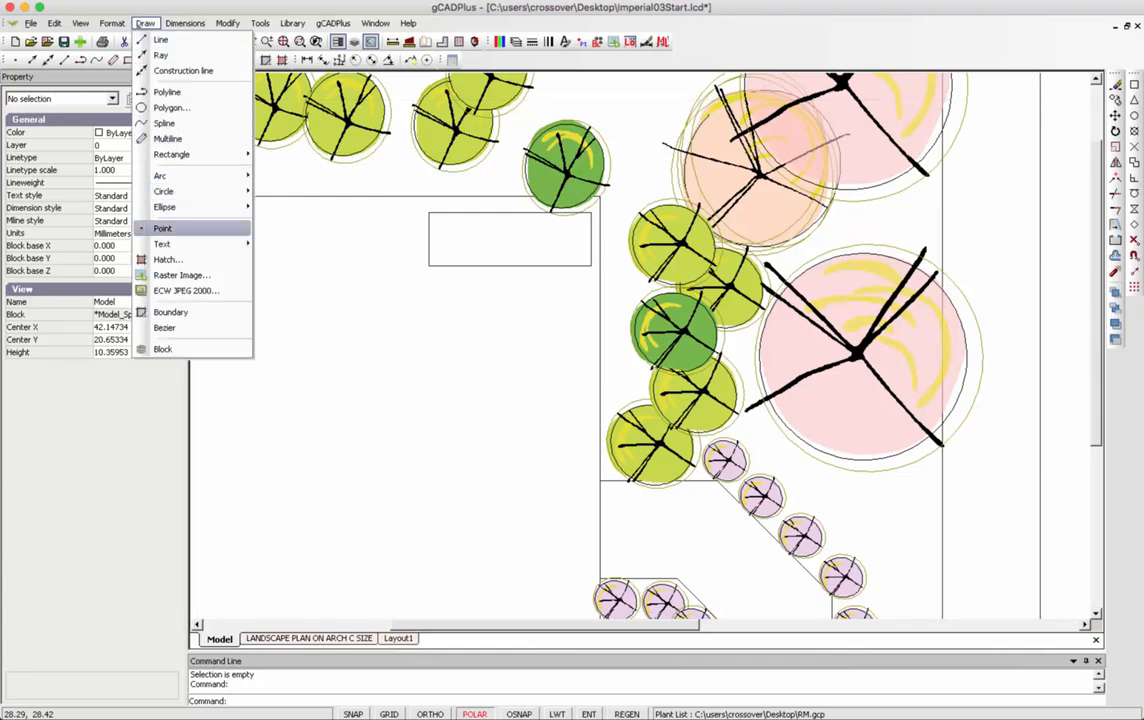
left_click(168, 259)
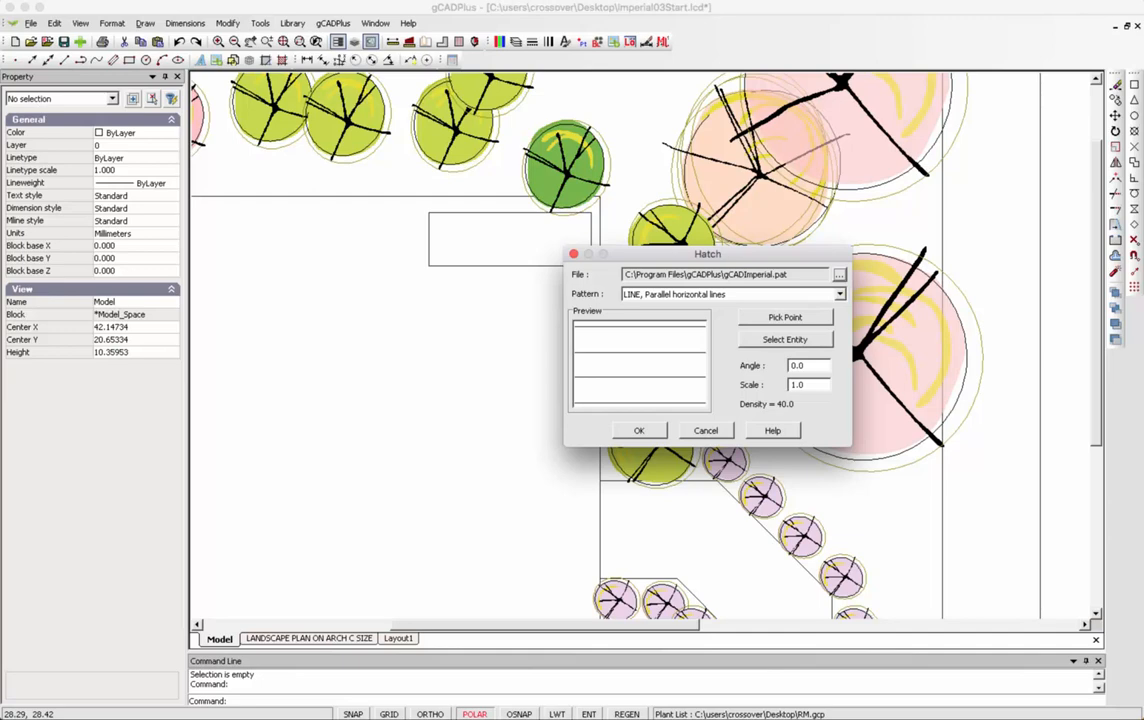
left_click(839, 294)
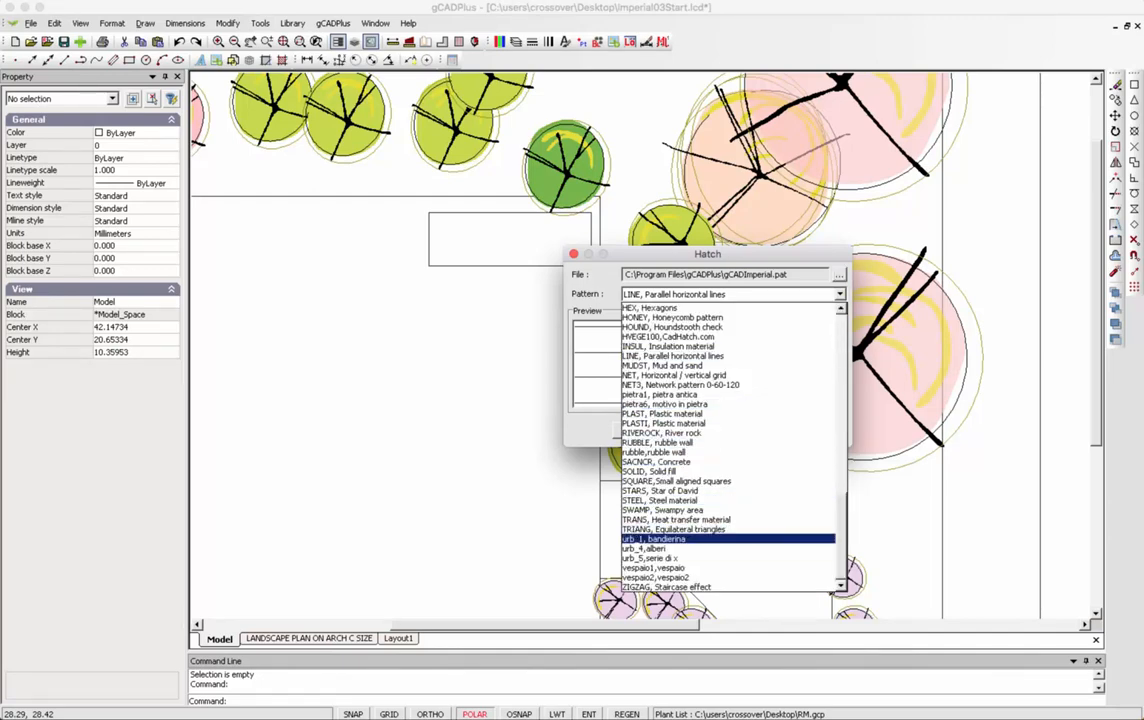
mouse_move(841, 548)
left_mouse_down()
mouse_move(841, 503)
mouse_move(841, 542)
left_mouse_up()
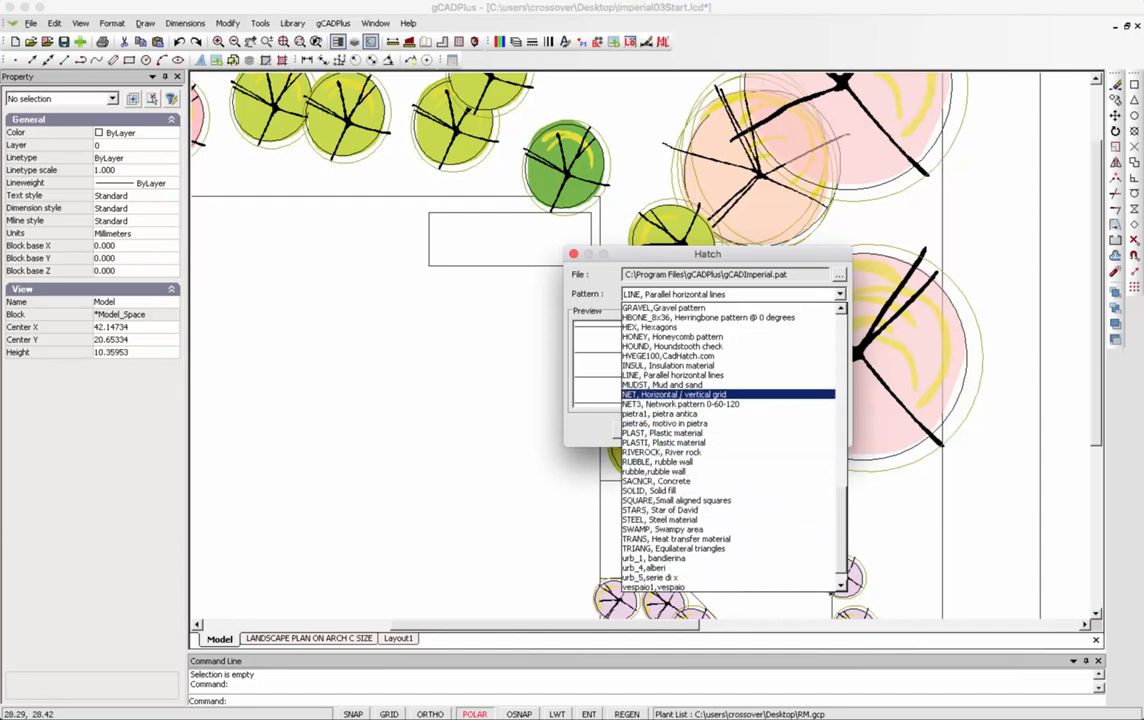
left_click(674, 376)
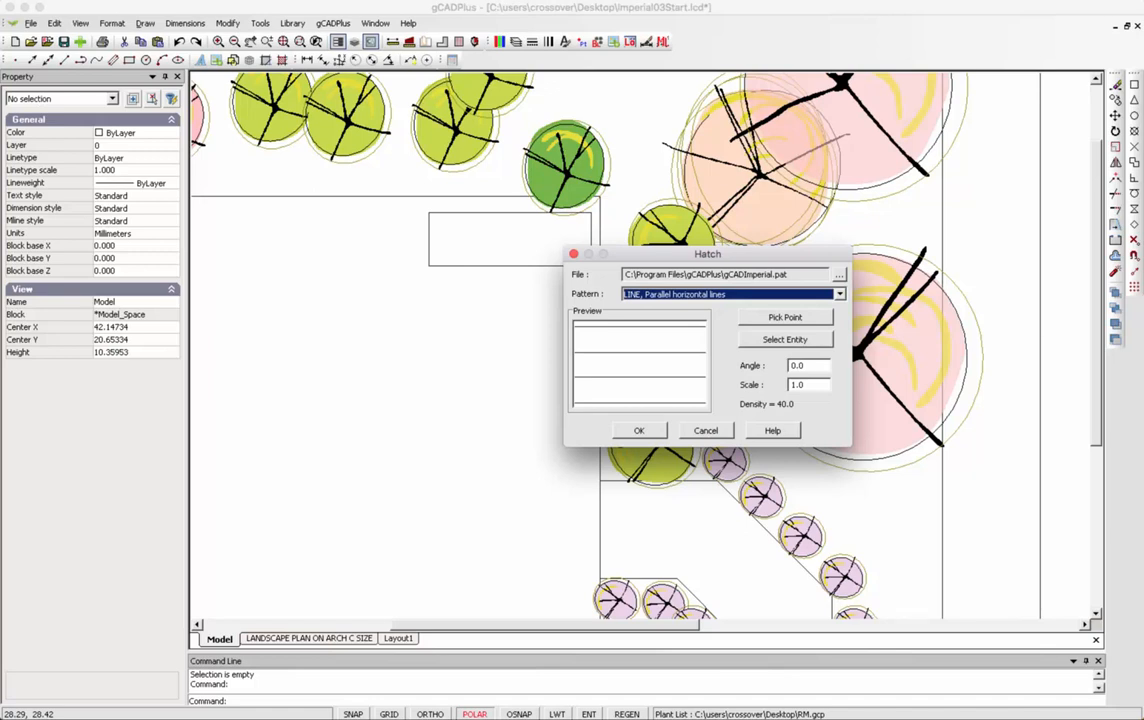
left_click(804, 385)
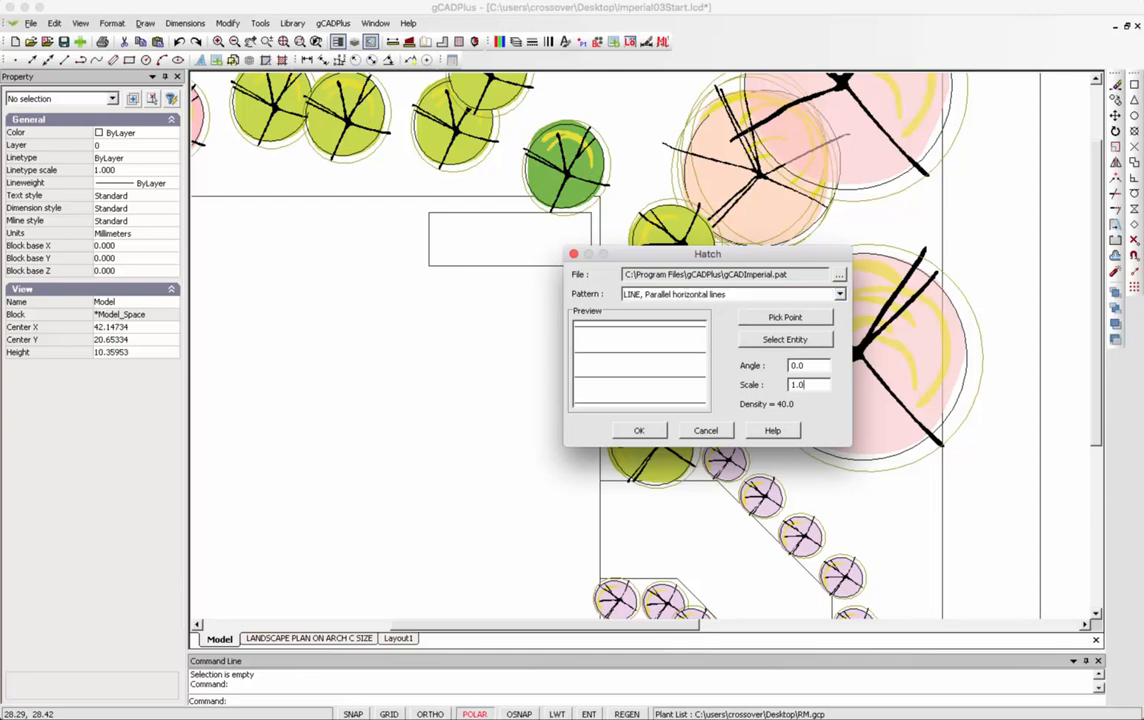
key("BackSpace")
key("BackSpace")
key("BackSpace")
type("5")
key("Return")
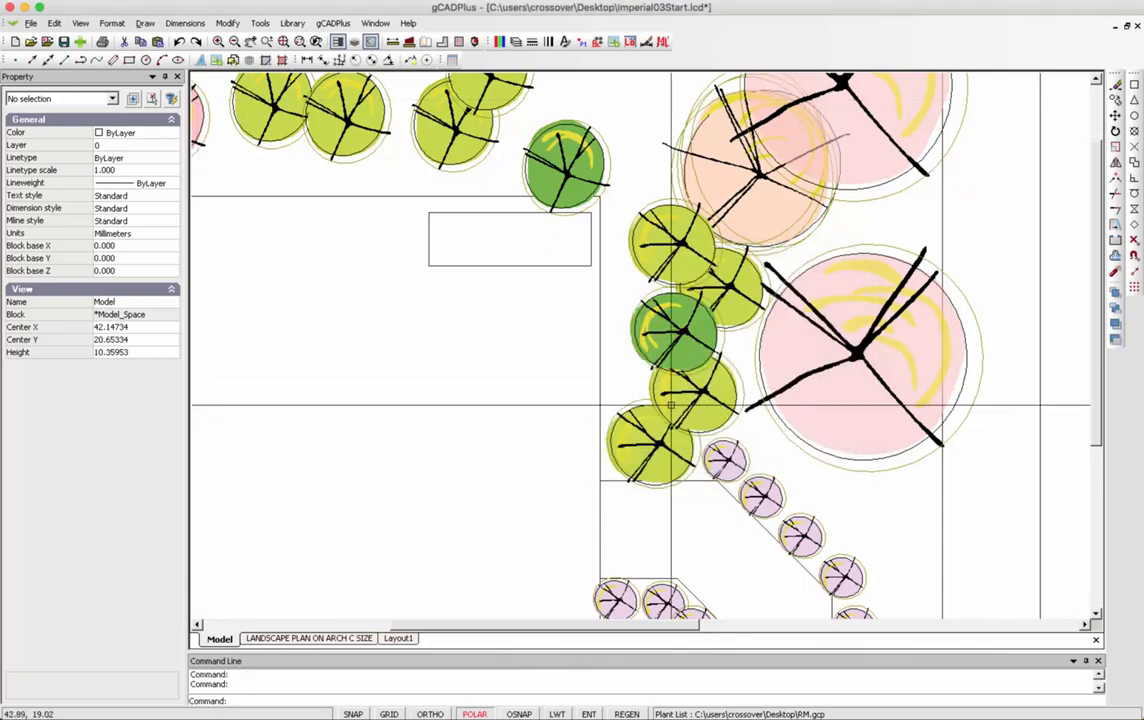
Hatch the small rectangle with the parallel horizontal line pattern.
right_click(513, 322)
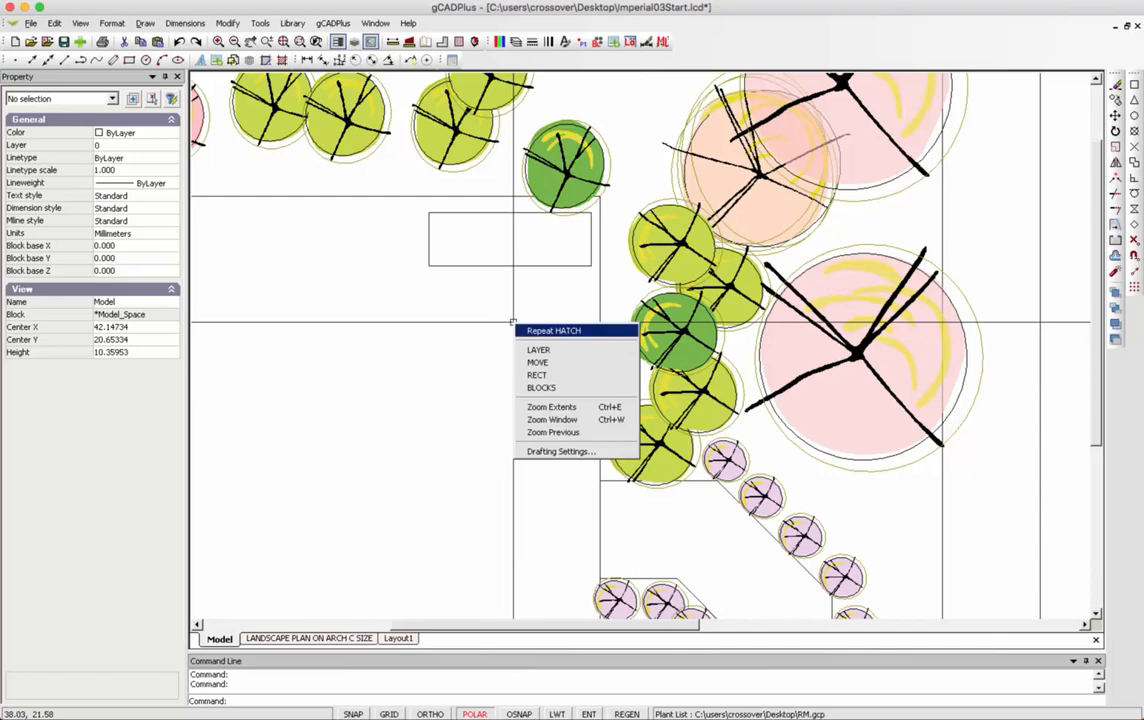
left_click(540, 328)
left_click(785, 339)
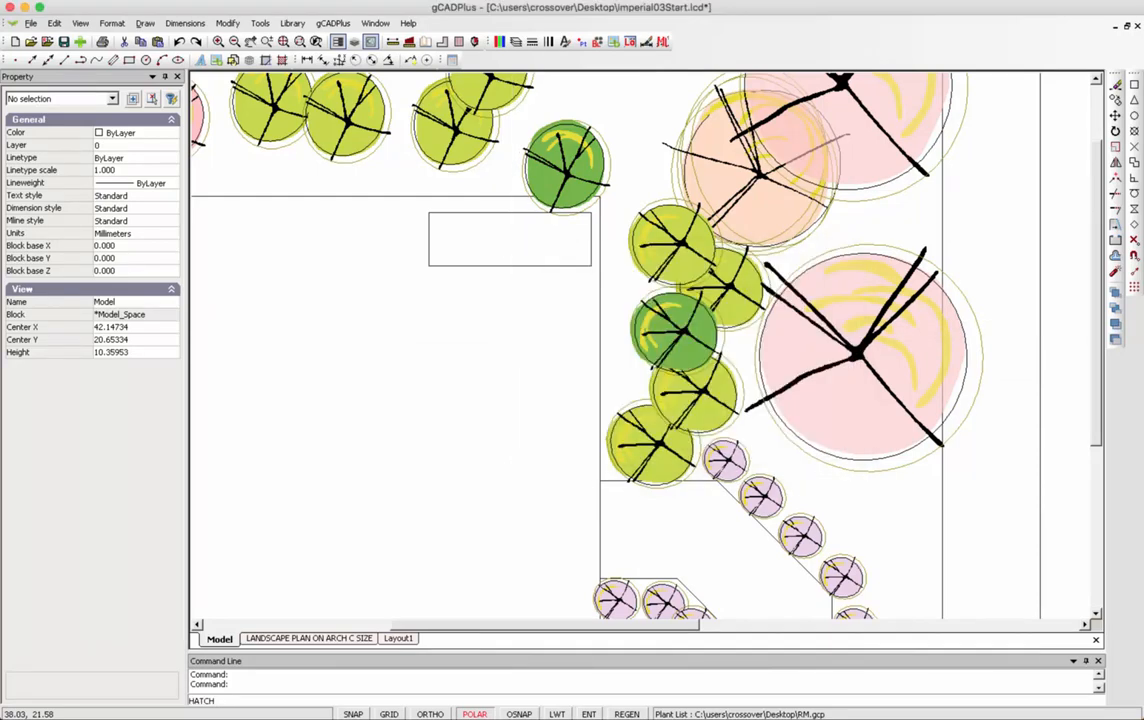
left_click(585, 265)
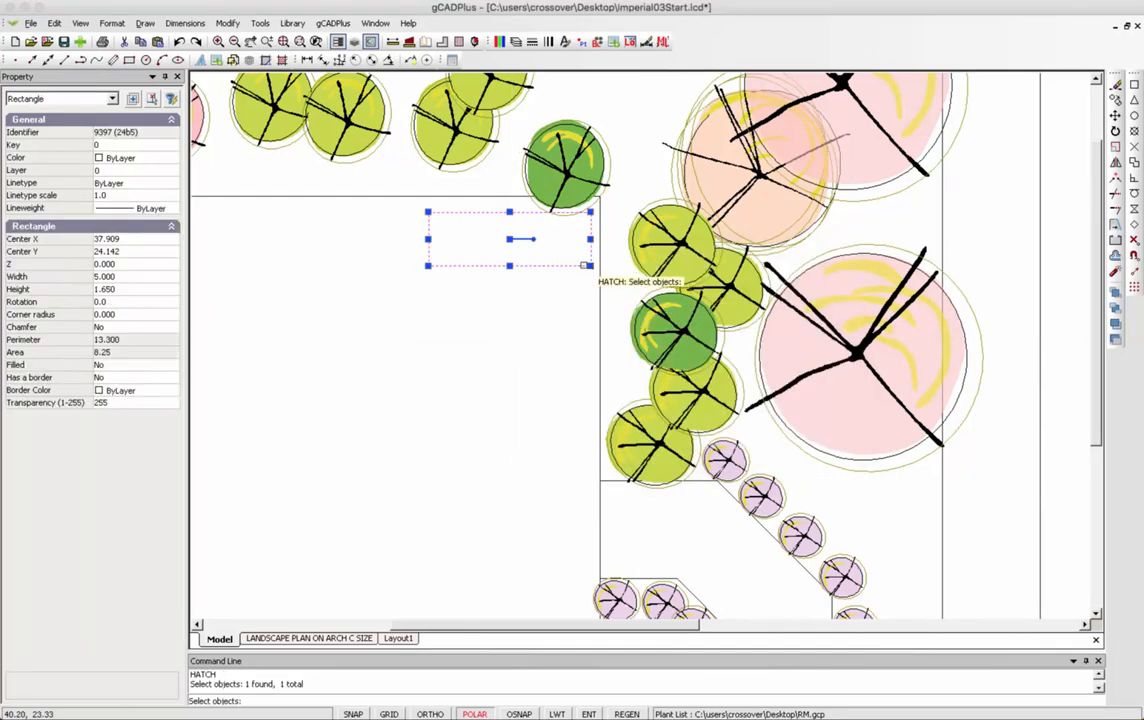
key("Return")
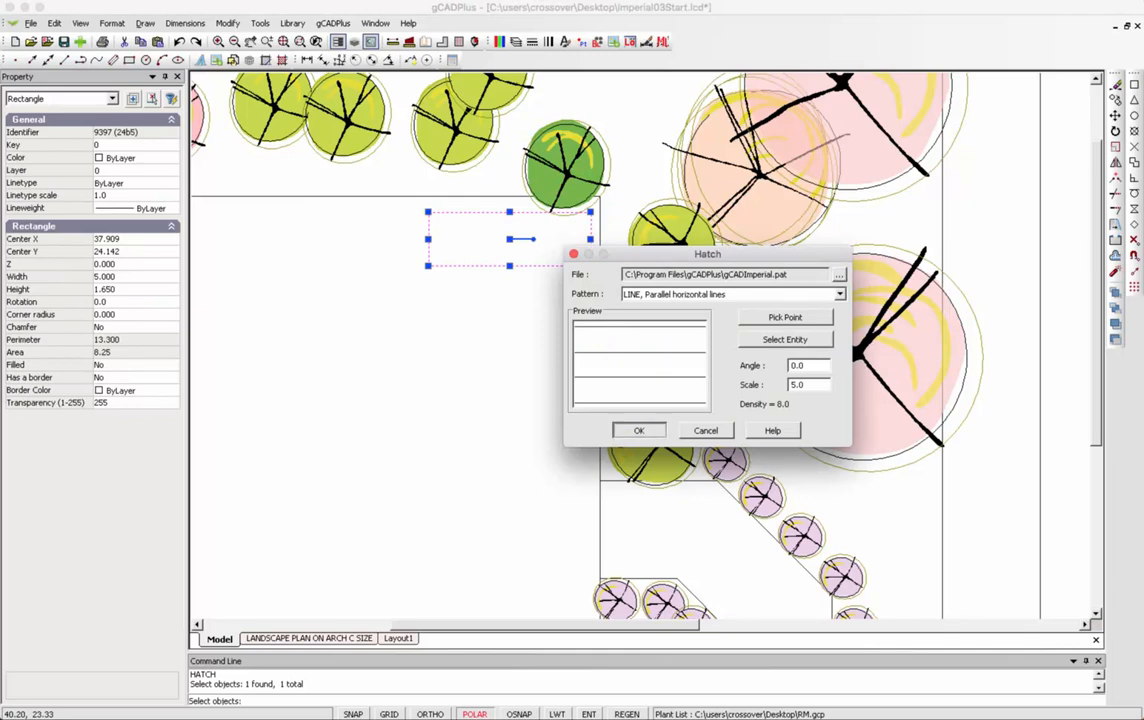
left_click(639, 430)
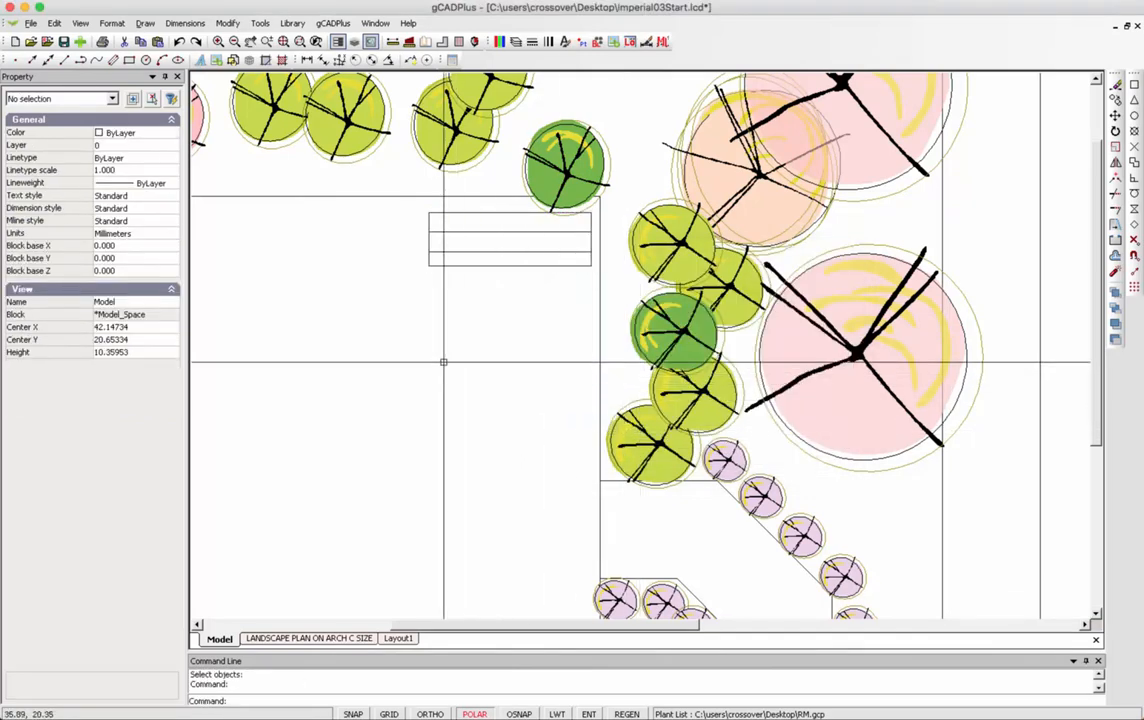
Change the new hatch's scale to 3, then down to 2.
left_click(502, 231)
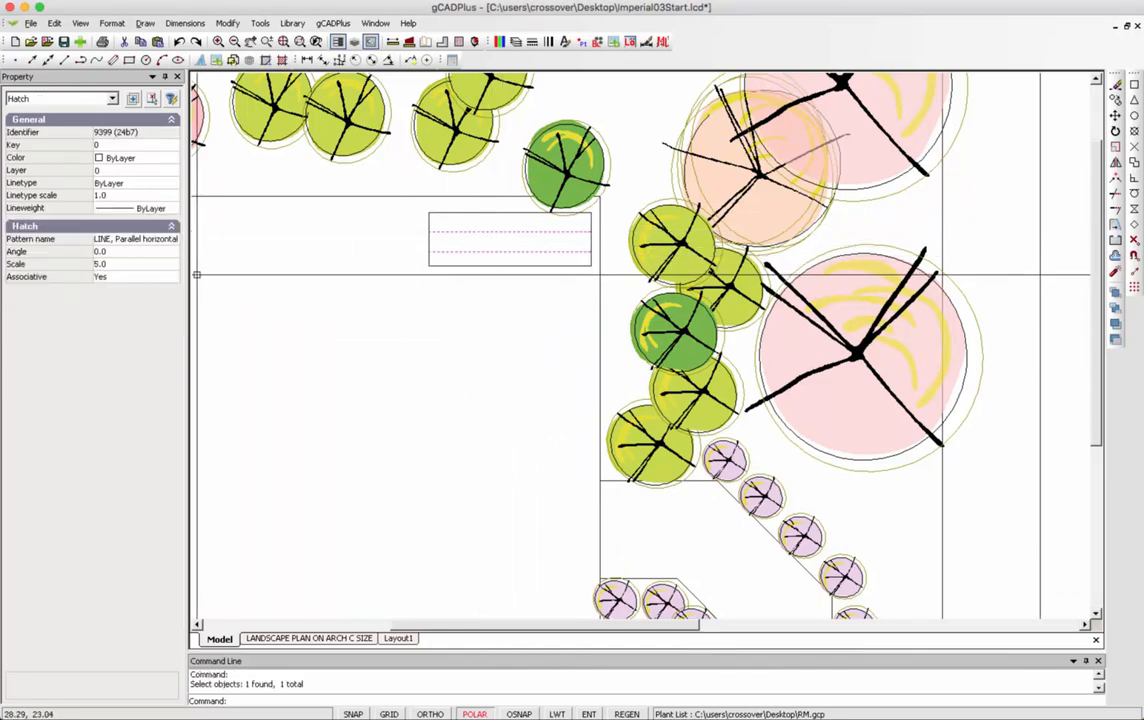
left_click(135, 263)
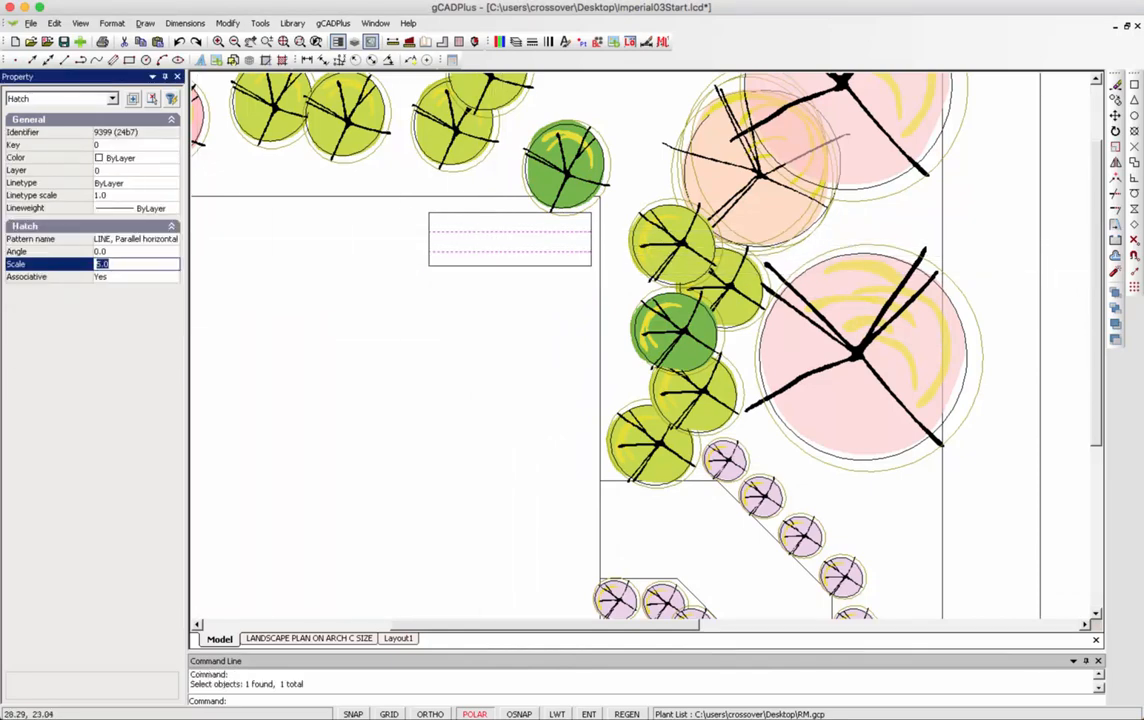
type("3")
key("Return")
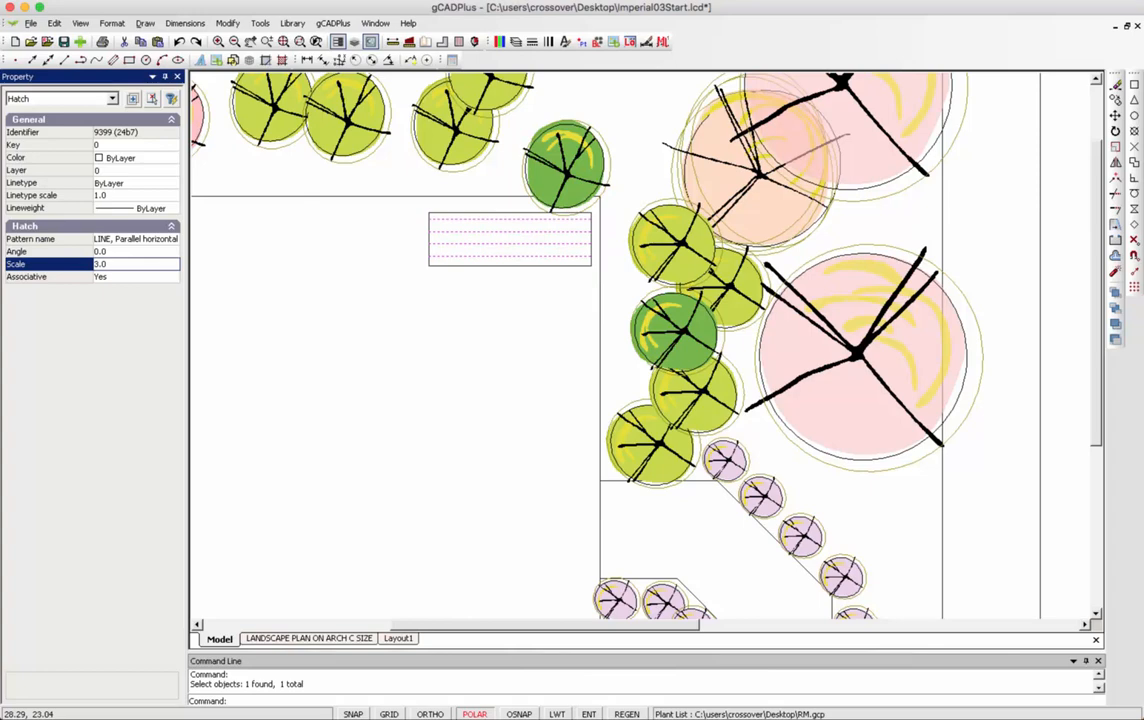
type("2")
key("Return")
right_click(328, 301)
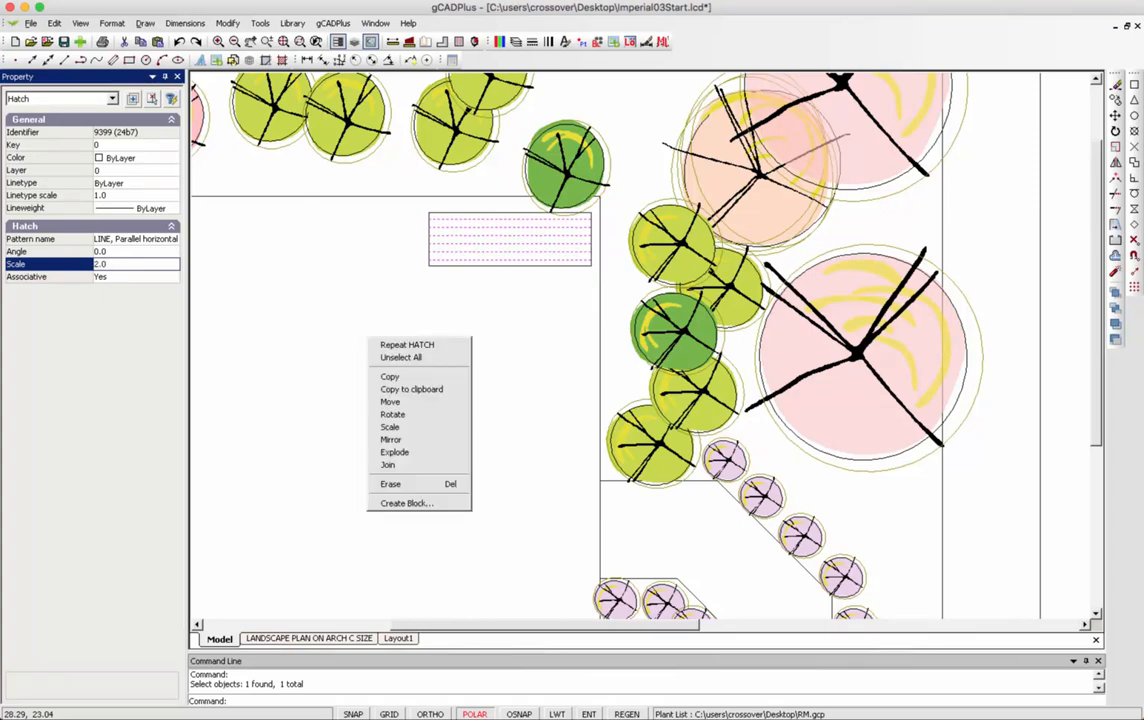
left_click(370, 319)
scroll(415, 334, "down", 2)
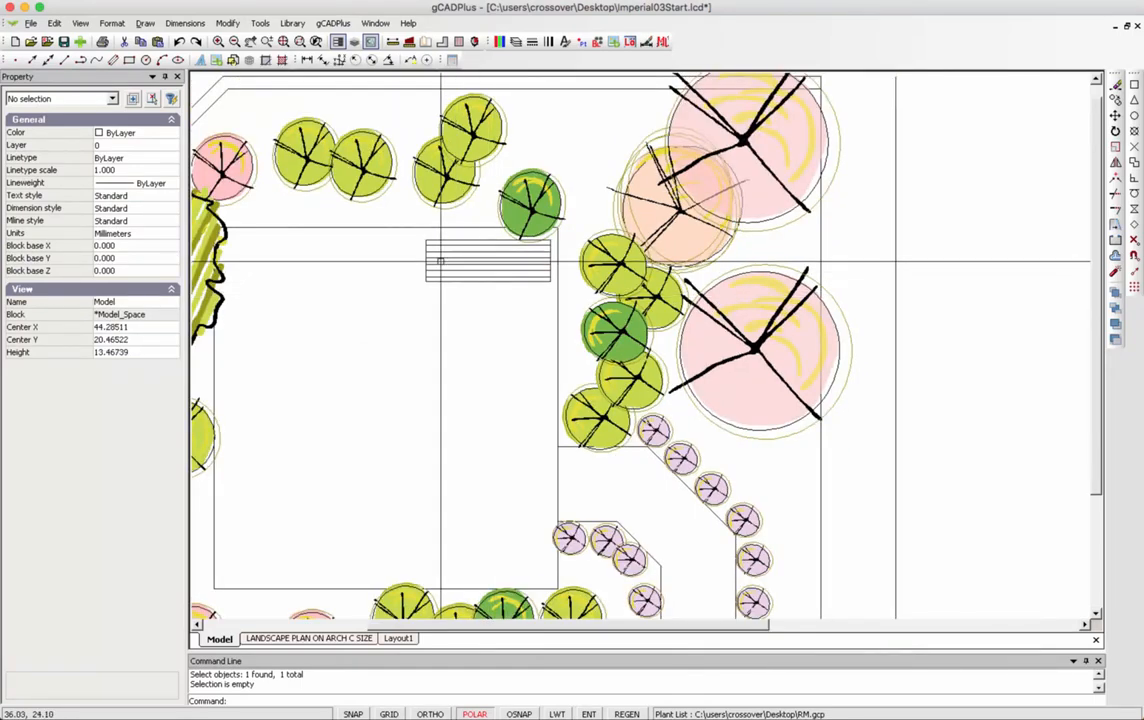
Colour the hatch and its rectangle tan, colour 43.
left_click_drag(488, 297, 417, 237)
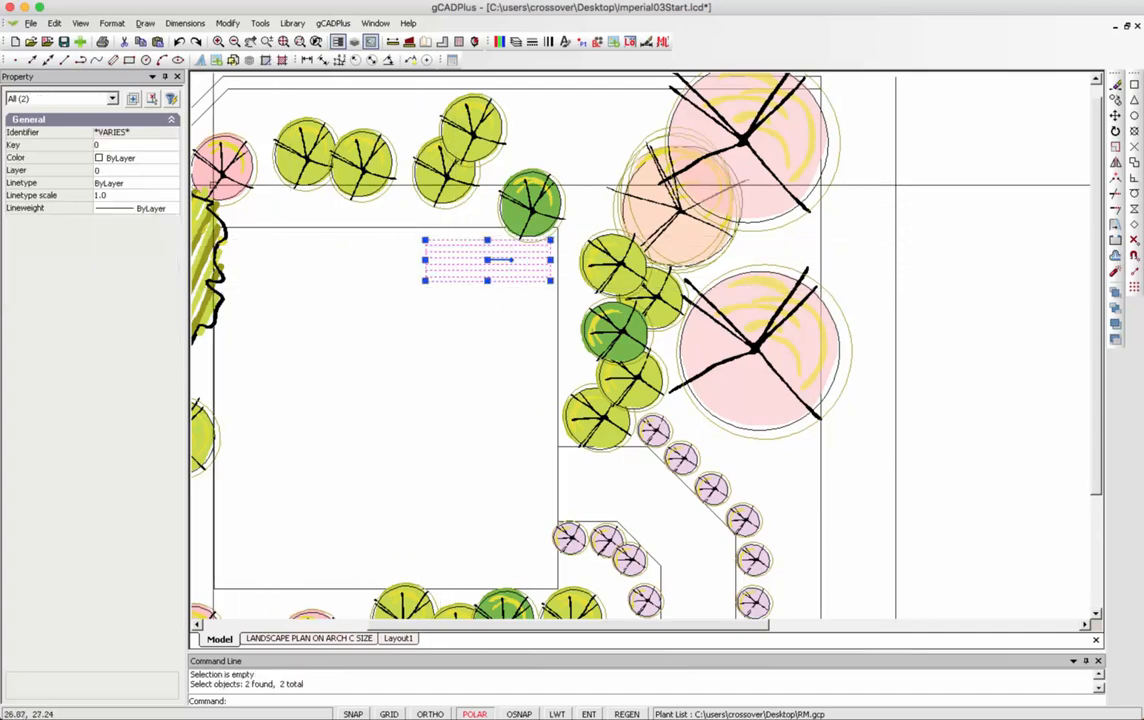
left_click(130, 158)
left_click(171, 159)
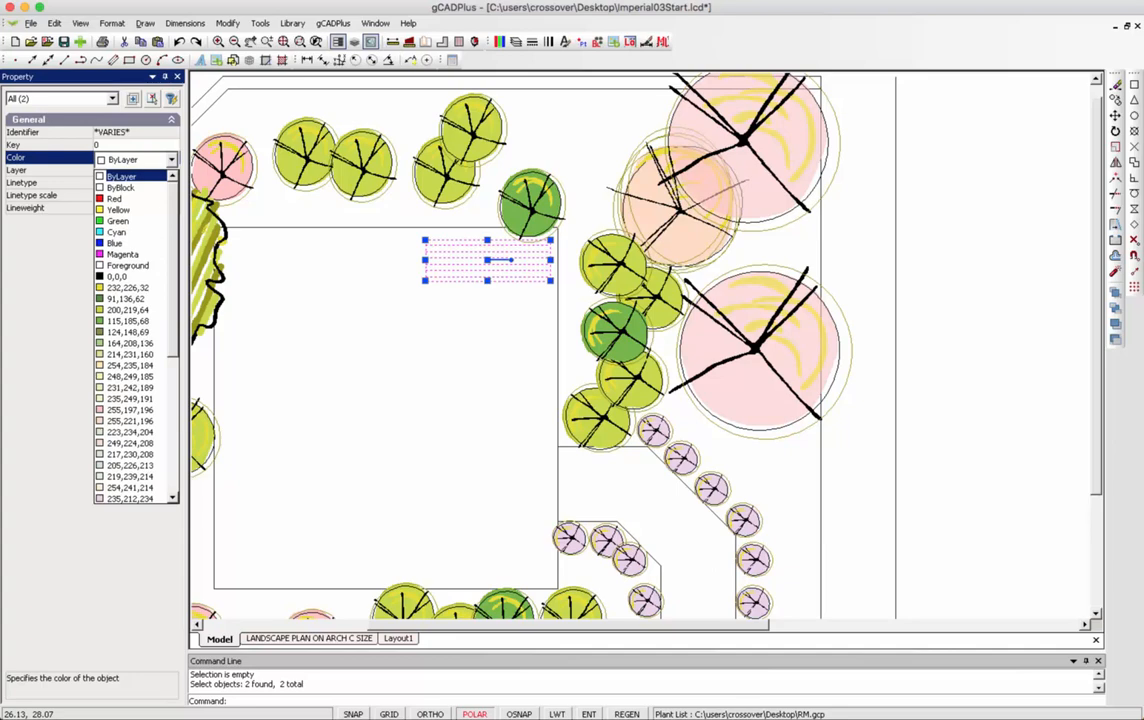
scroll(135, 330, "down", 8)
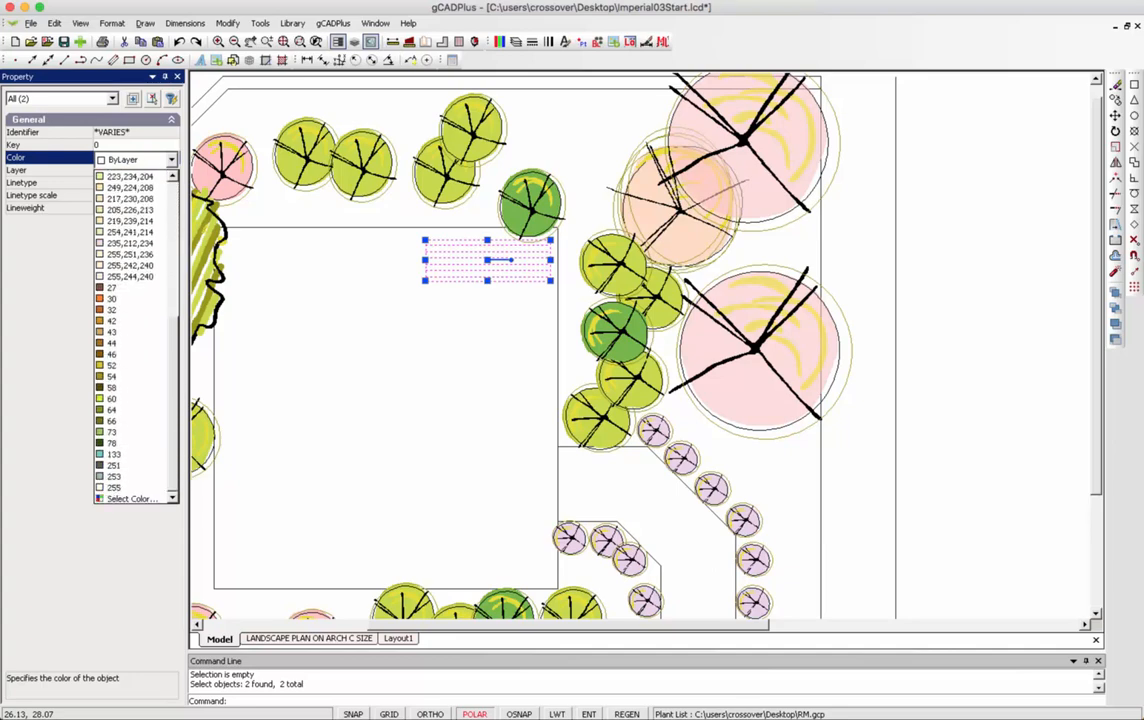
left_click(130, 498)
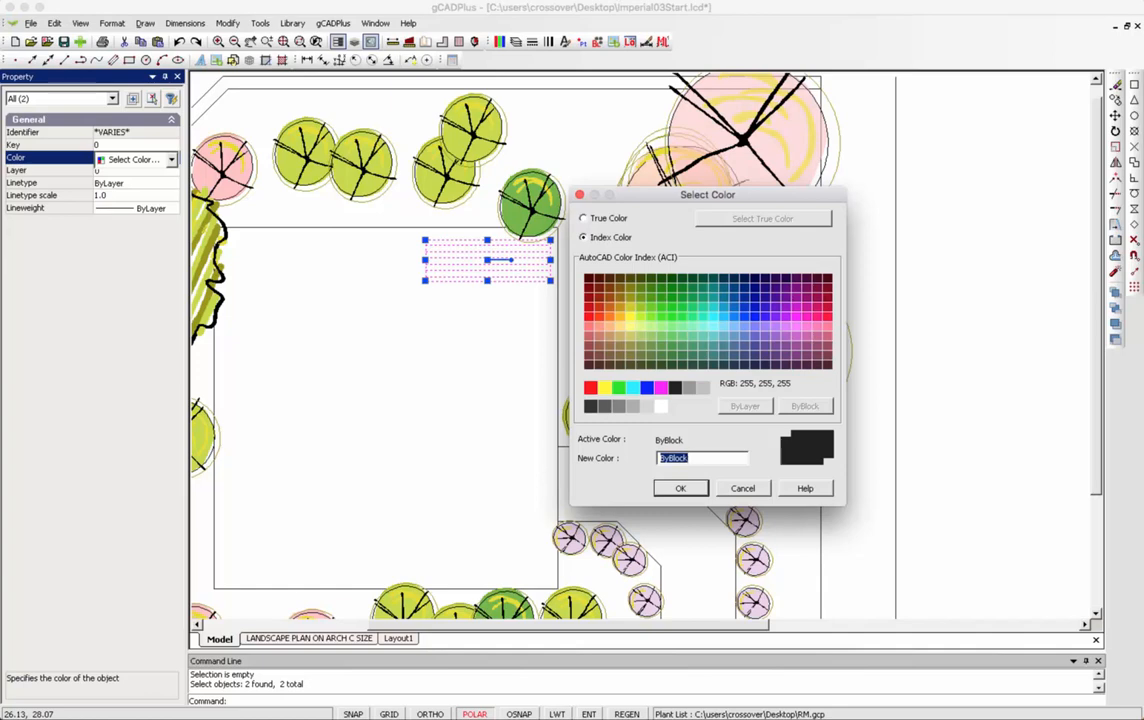
left_click(620, 336)
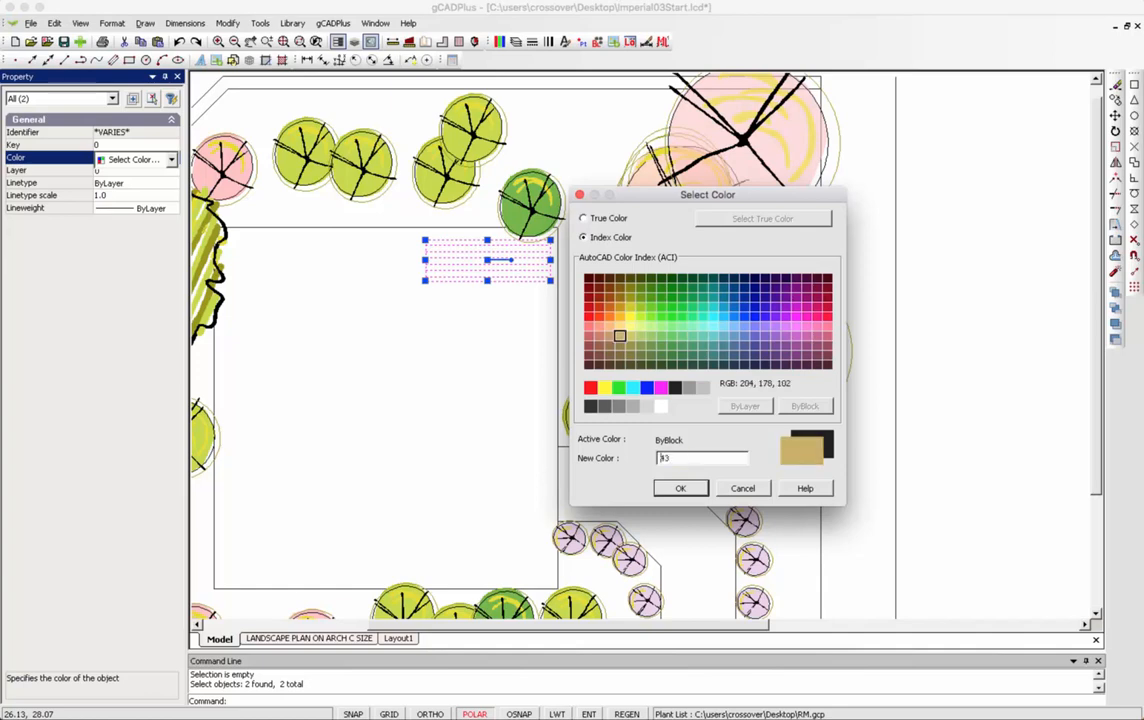
left_click(680, 488)
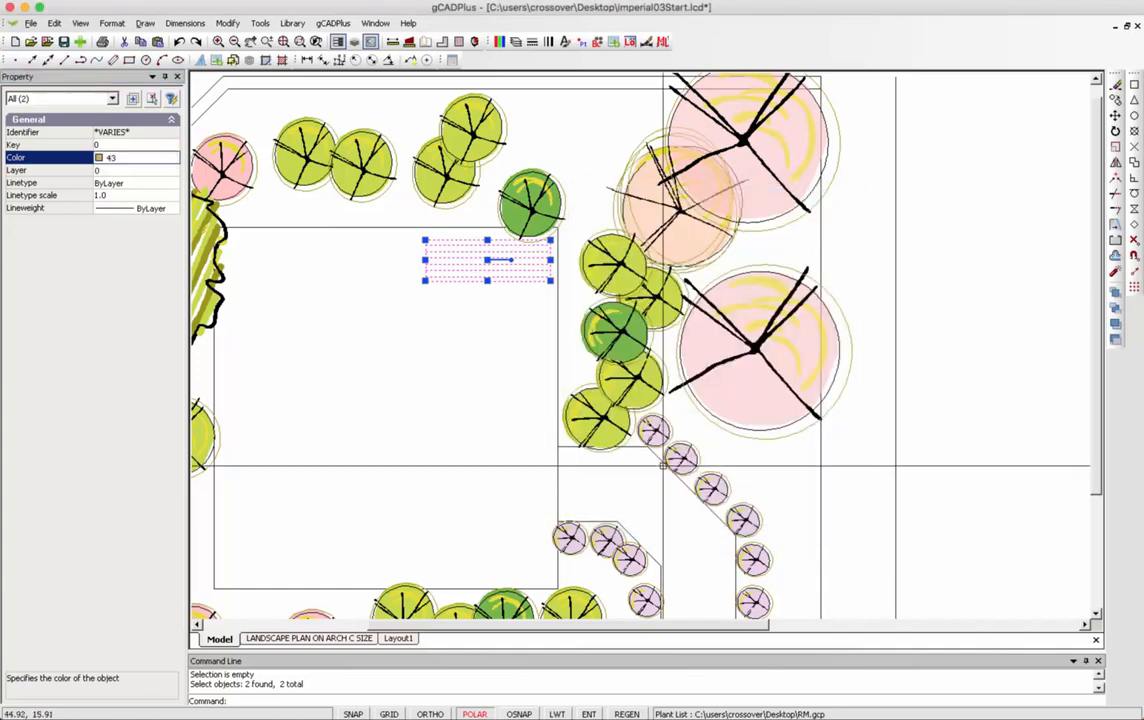
right_click(488, 347)
left_click(522, 367)
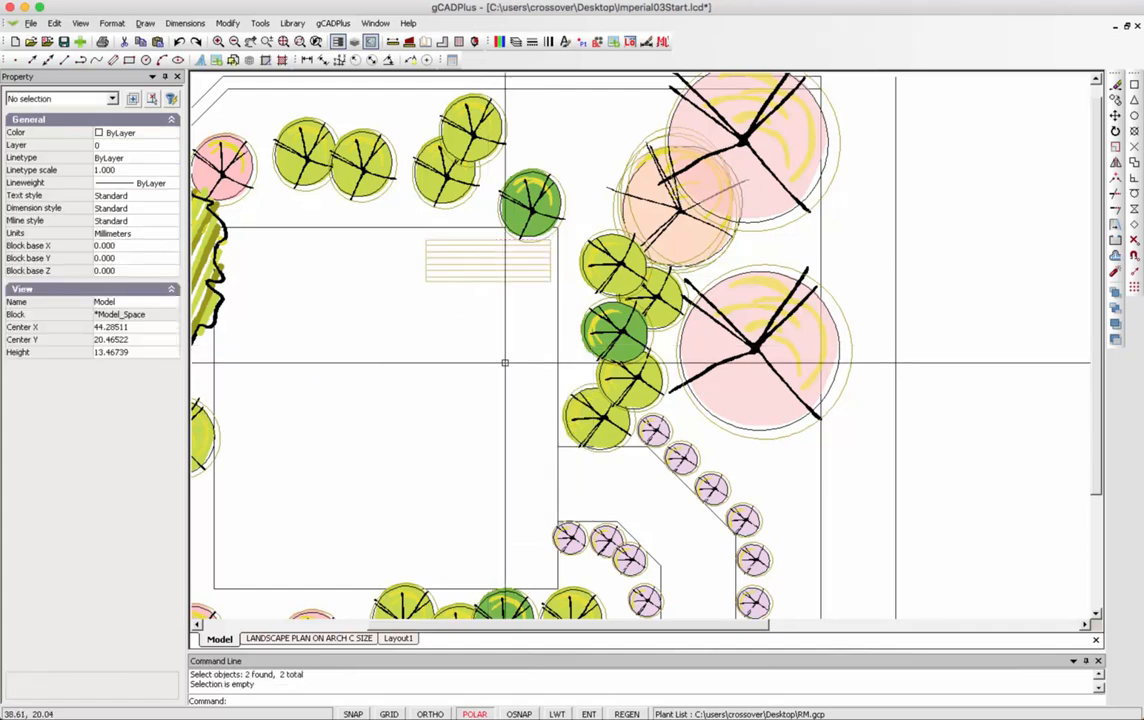
Set the hatch lines' colour back to ByLayer.
left_click(483, 274)
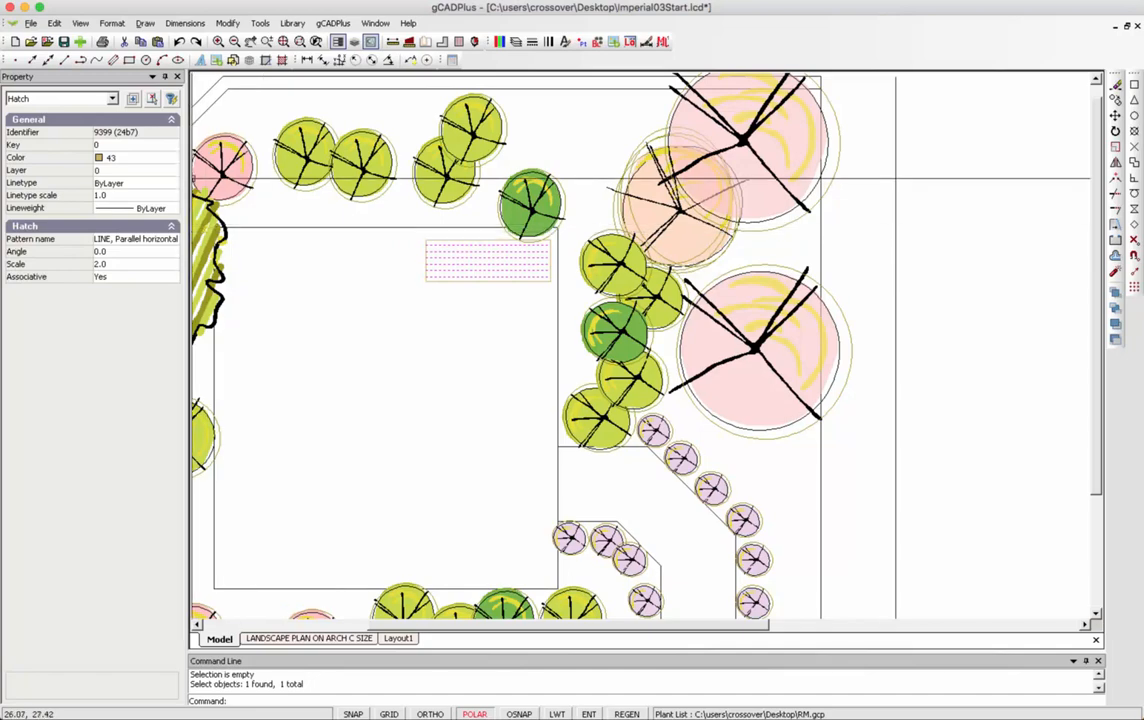
left_click(130, 158)
left_click(171, 160)
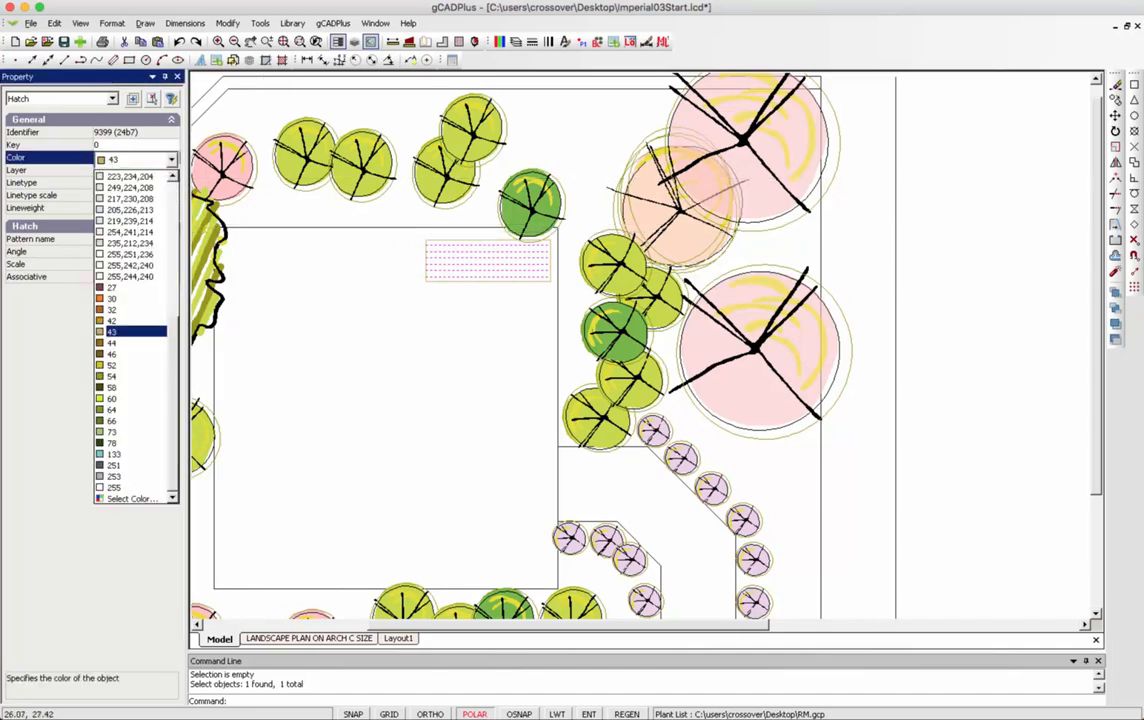
scroll(135, 337, "up", 8)
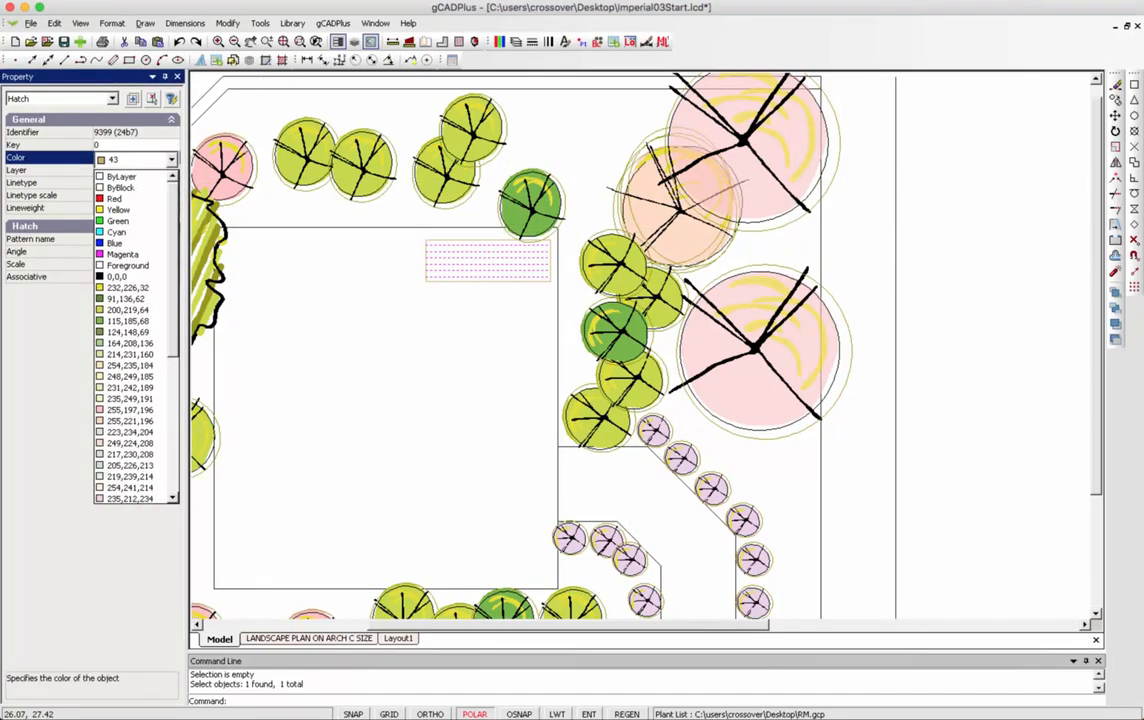
left_click(120, 176)
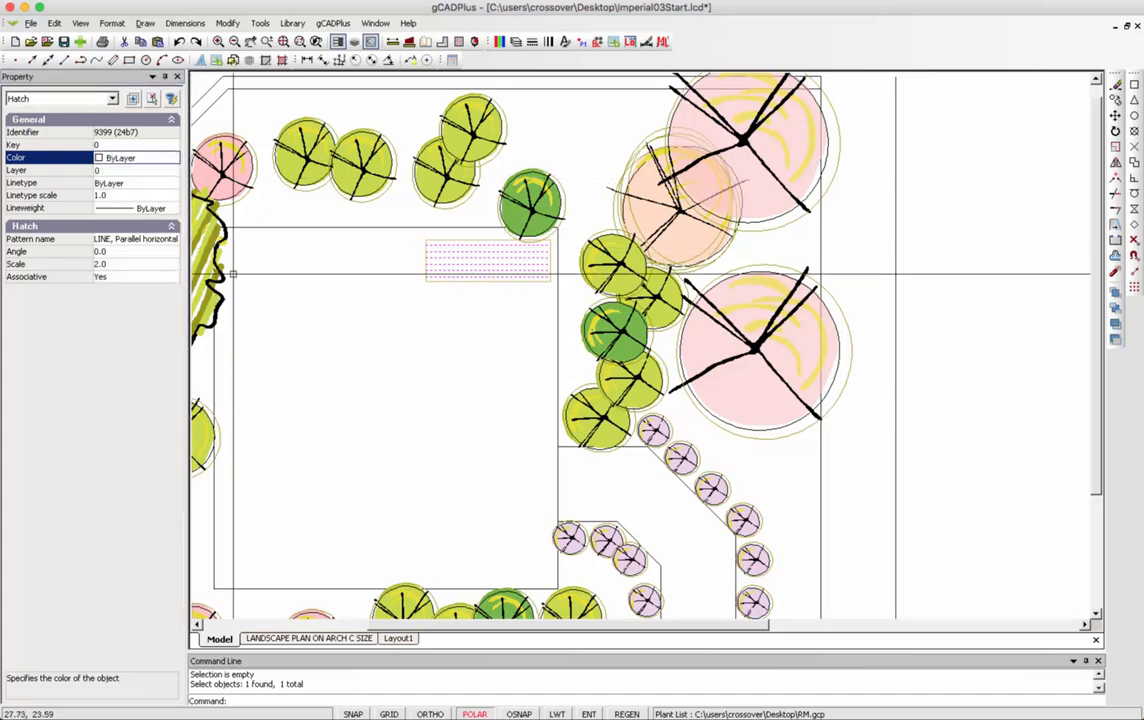
right_click(335, 322)
left_click(365, 341)
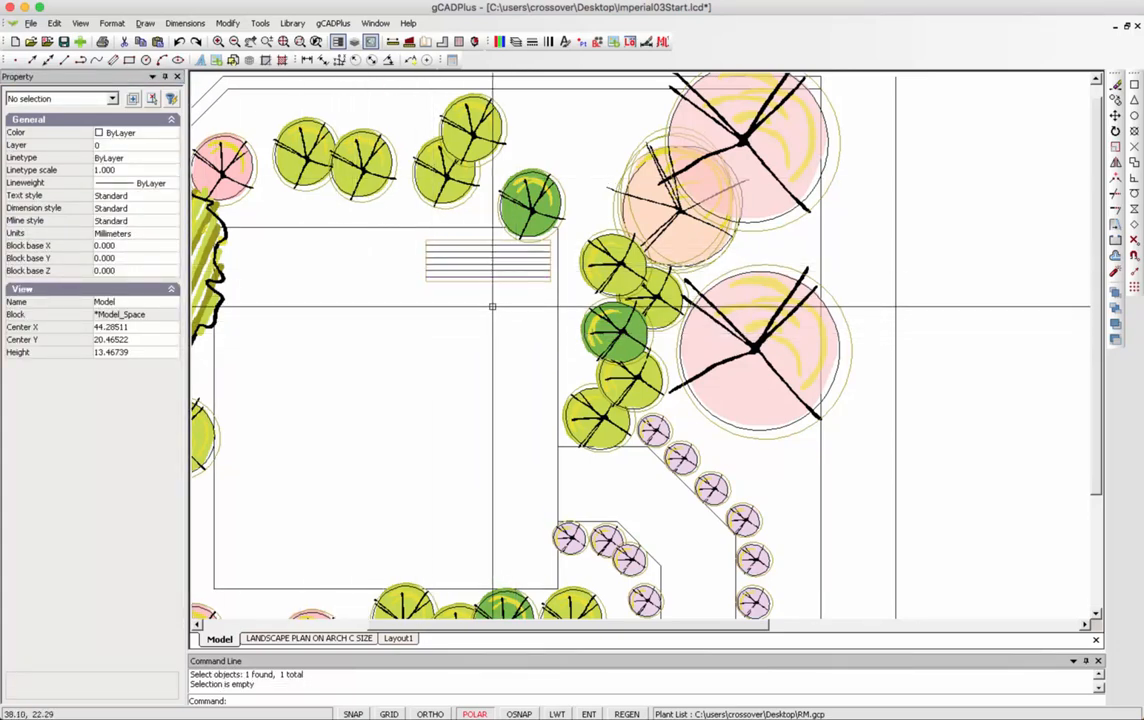
Set the striped rectangle to Filled, giving it a solid tan colour-43 background.
scroll(485, 293, "up", 1)
scroll(485, 293, "up", 1)
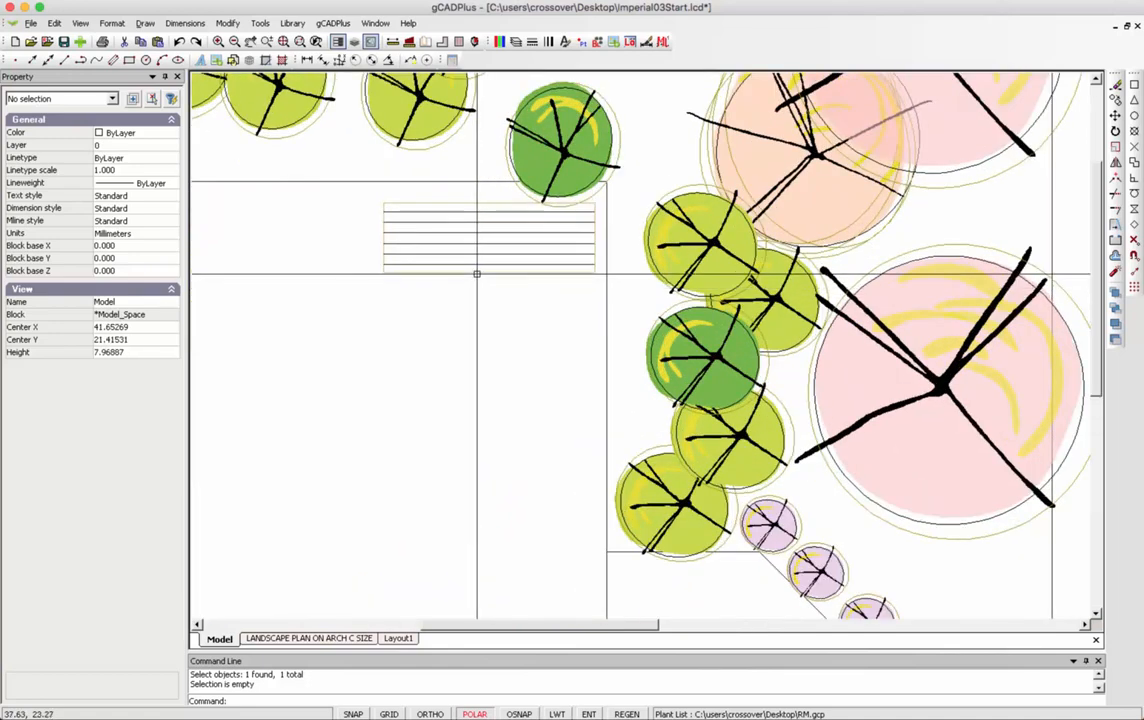
left_click(477, 271)
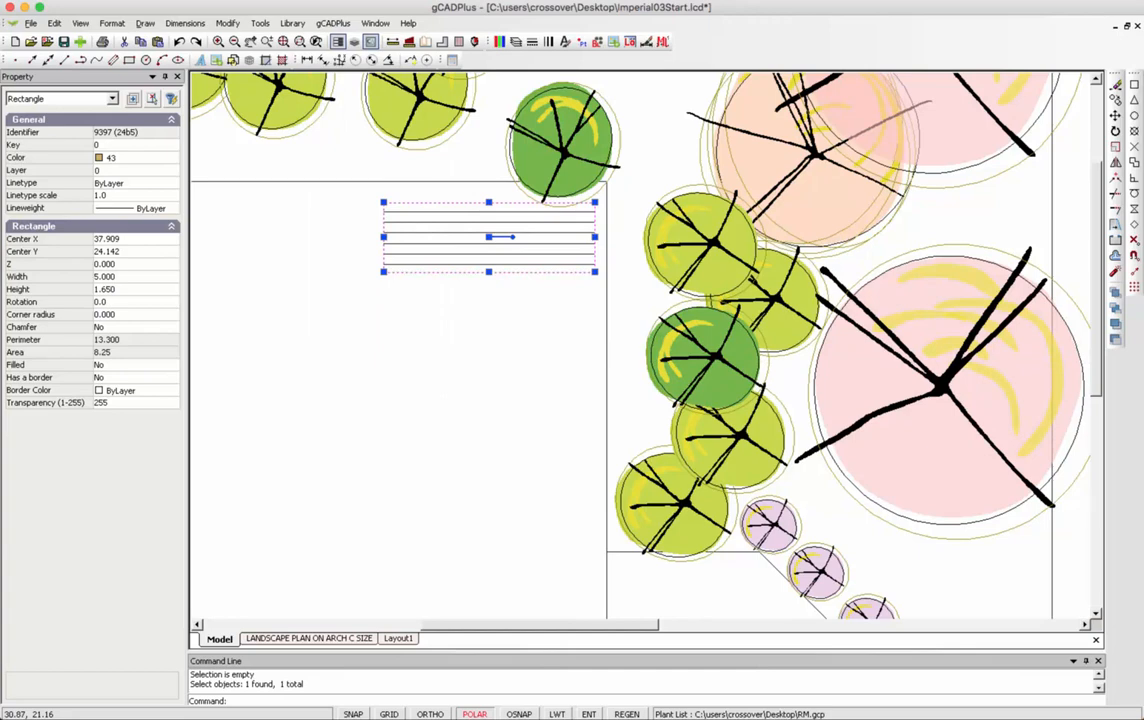
double_click(108, 365)
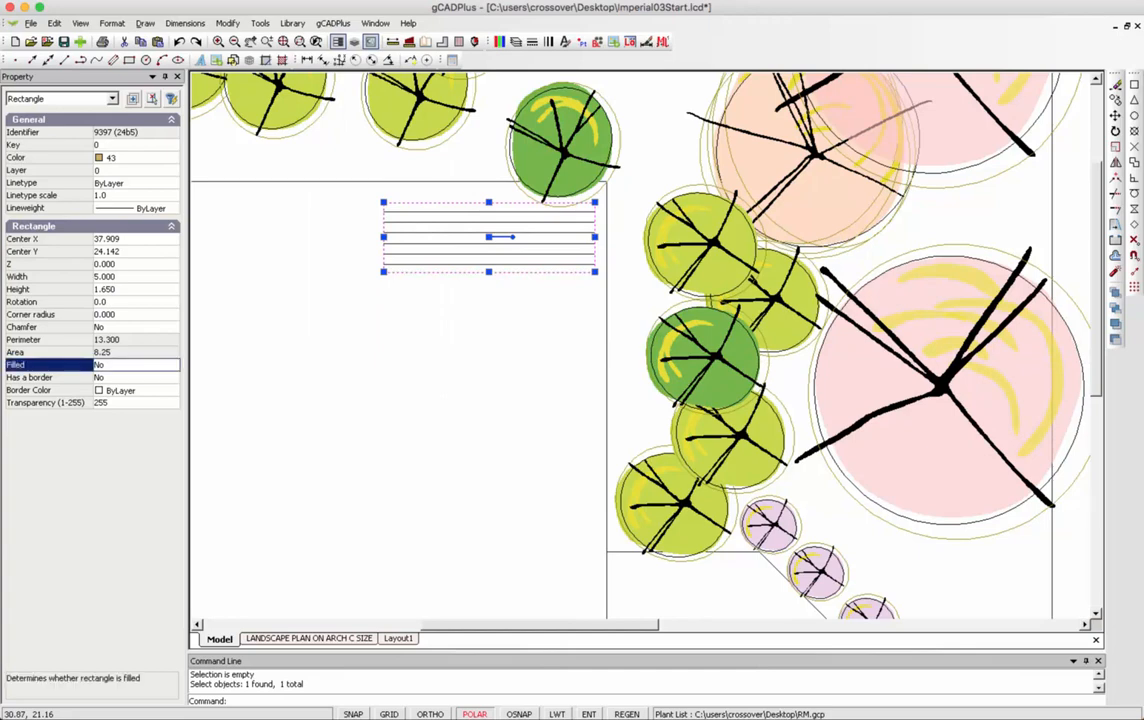
right_click(322, 398)
left_click(377, 413)
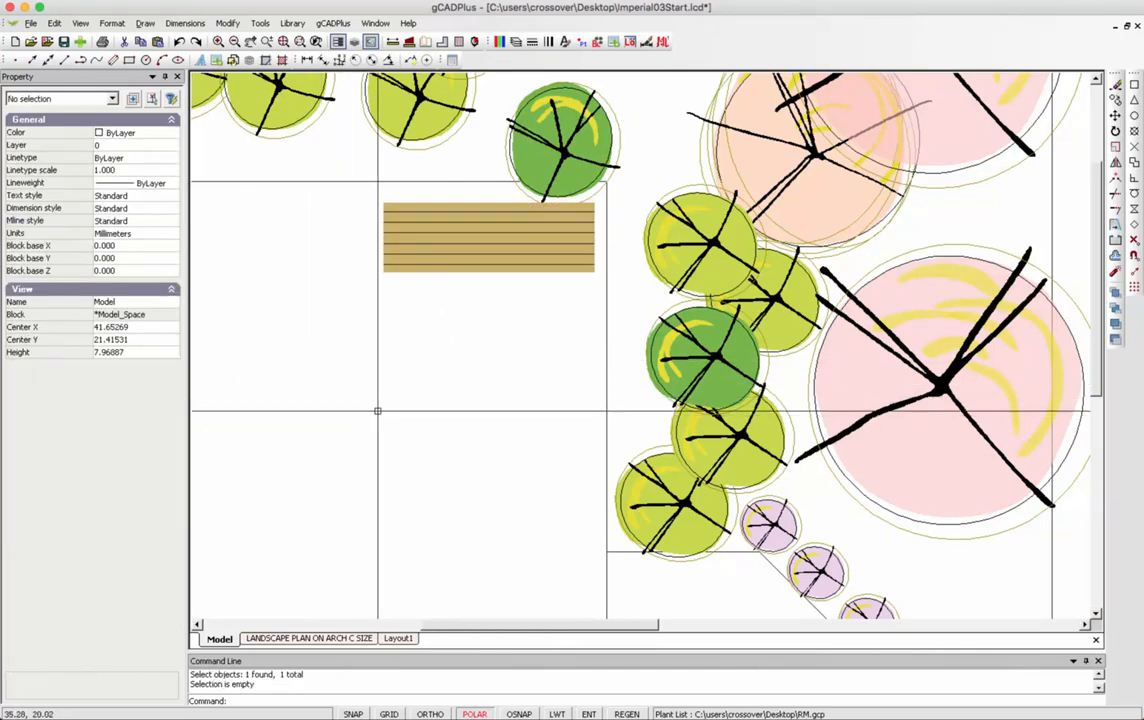
scroll(498, 264, "up", 1)
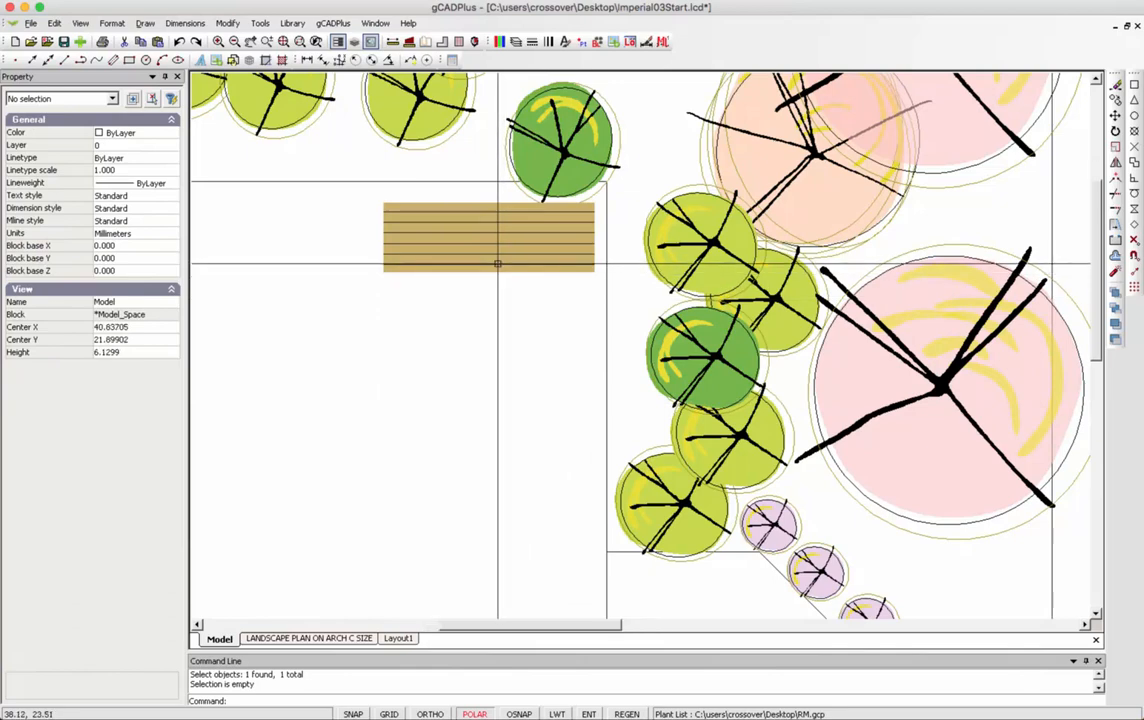
scroll(498, 264, "down", 2)
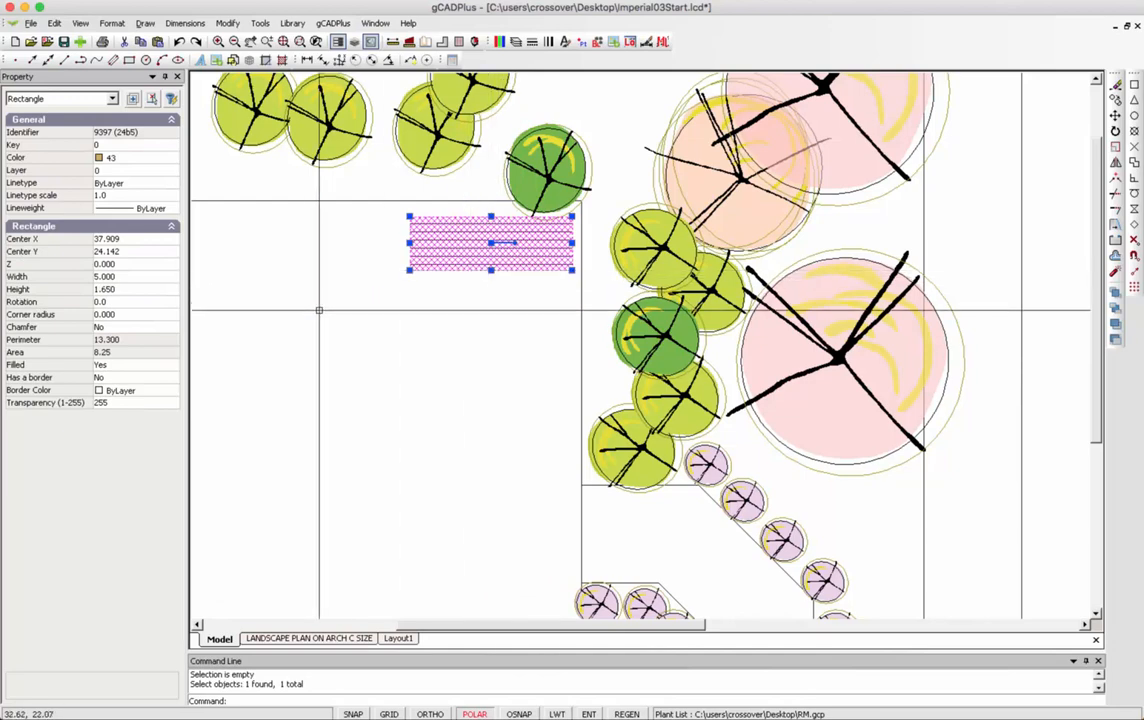
Turn on the deck rectangle's border and set the border colour to 251.
left_click(50, 377)
double_click(122, 378)
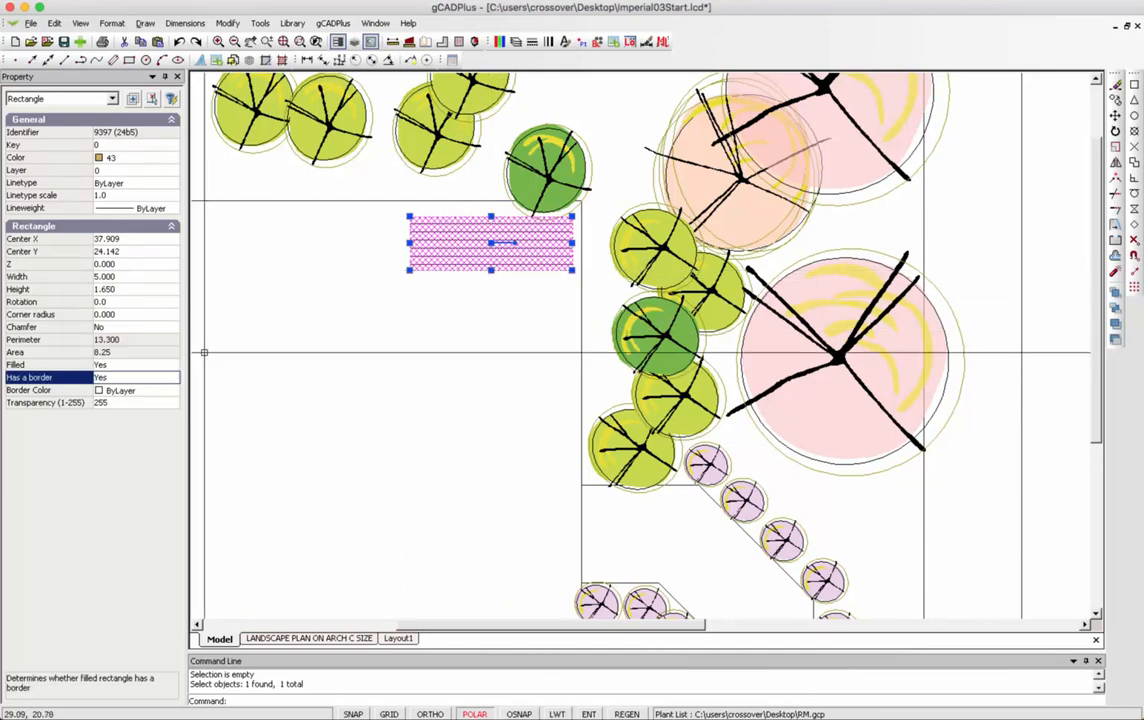
left_click(170, 391)
left_click(172, 392)
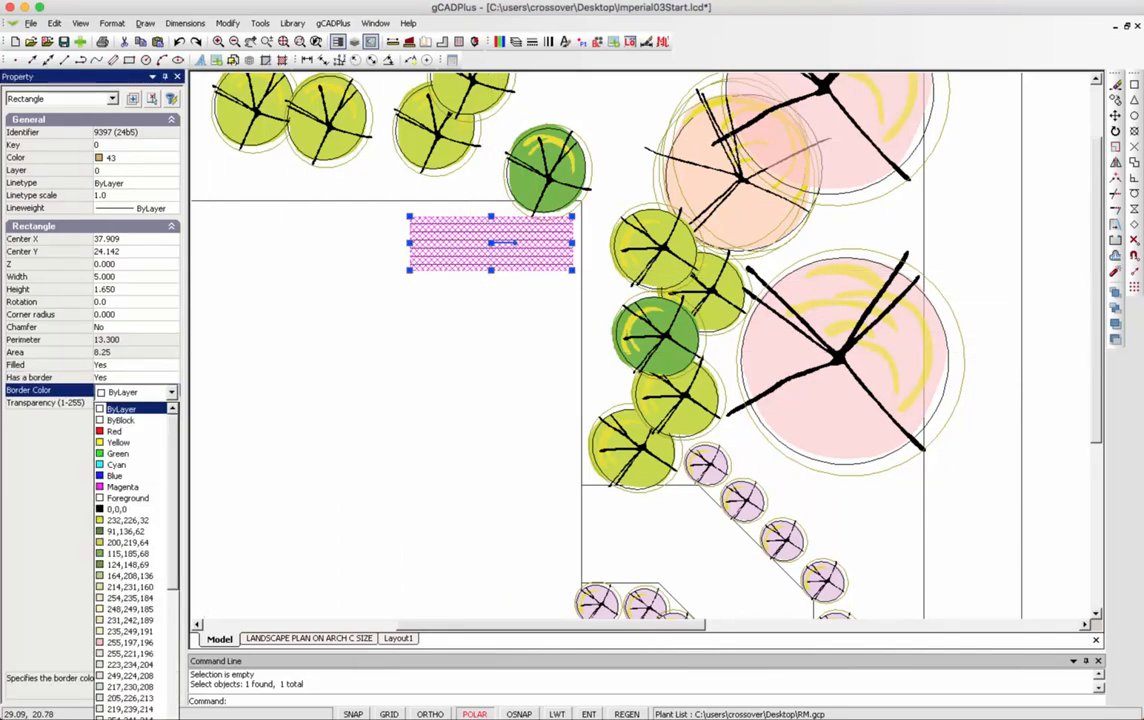
scroll(135, 560, "down", 8)
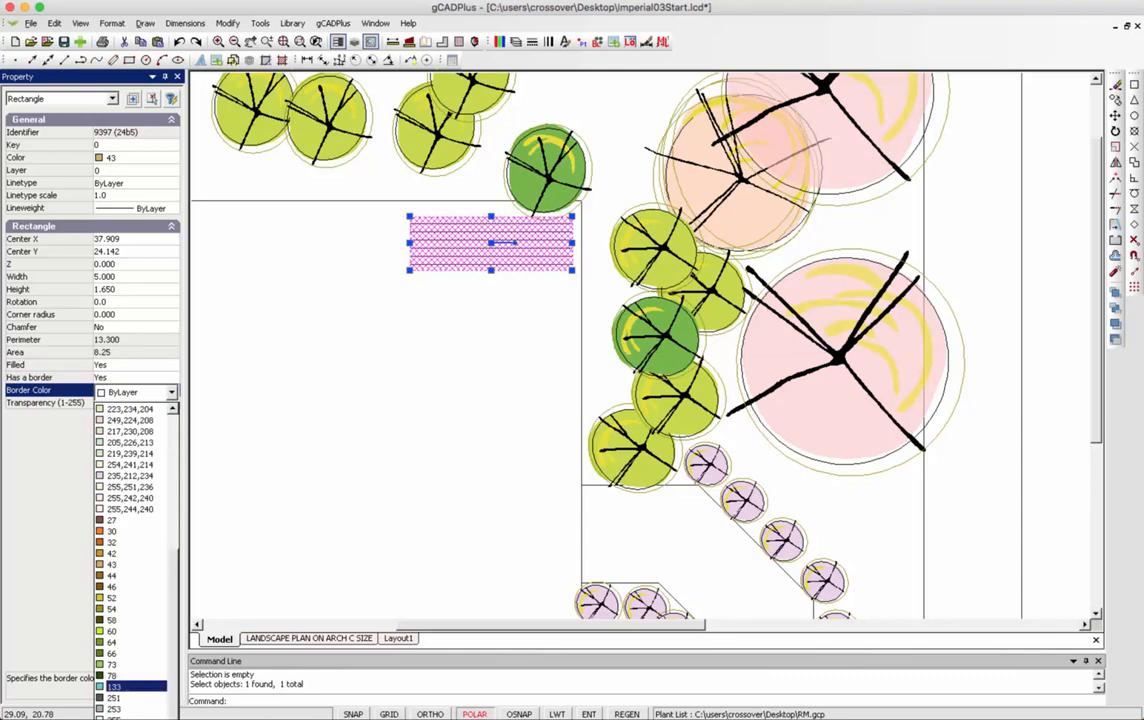
left_click(122, 698)
right_click(322, 424)
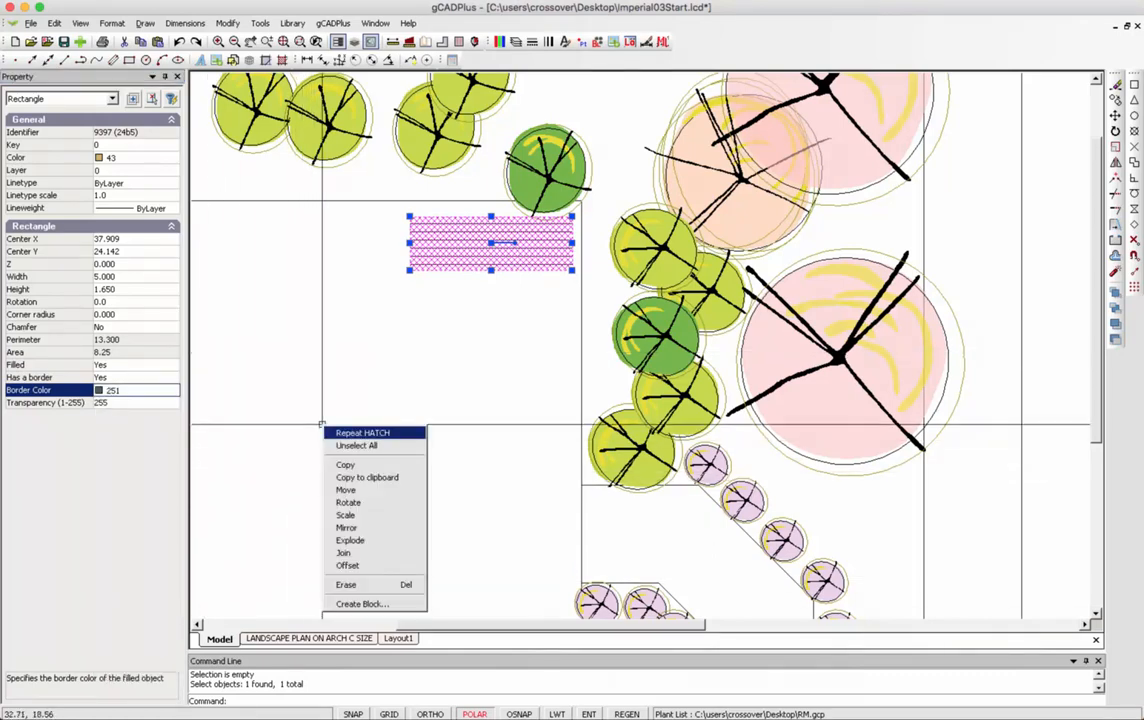
left_click(348, 446)
scroll(391, 329, "down", 2)
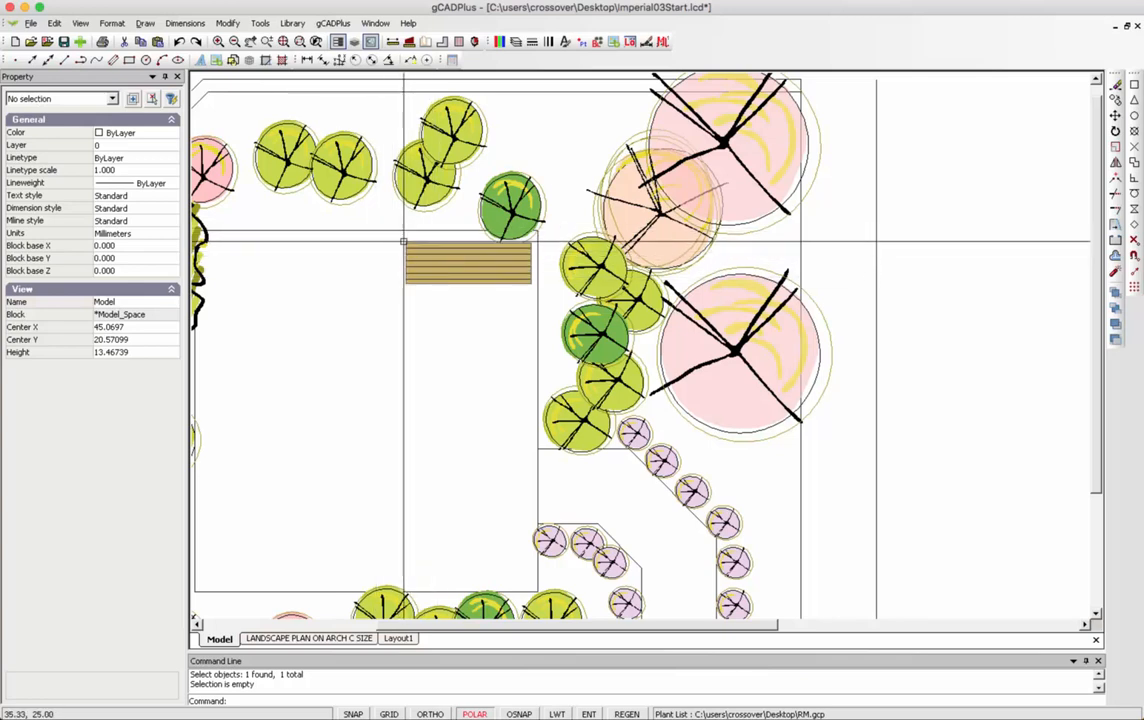
Window-select the tan striped rectangle and its hatch and name the new block BENCH.
left_click(400, 240)
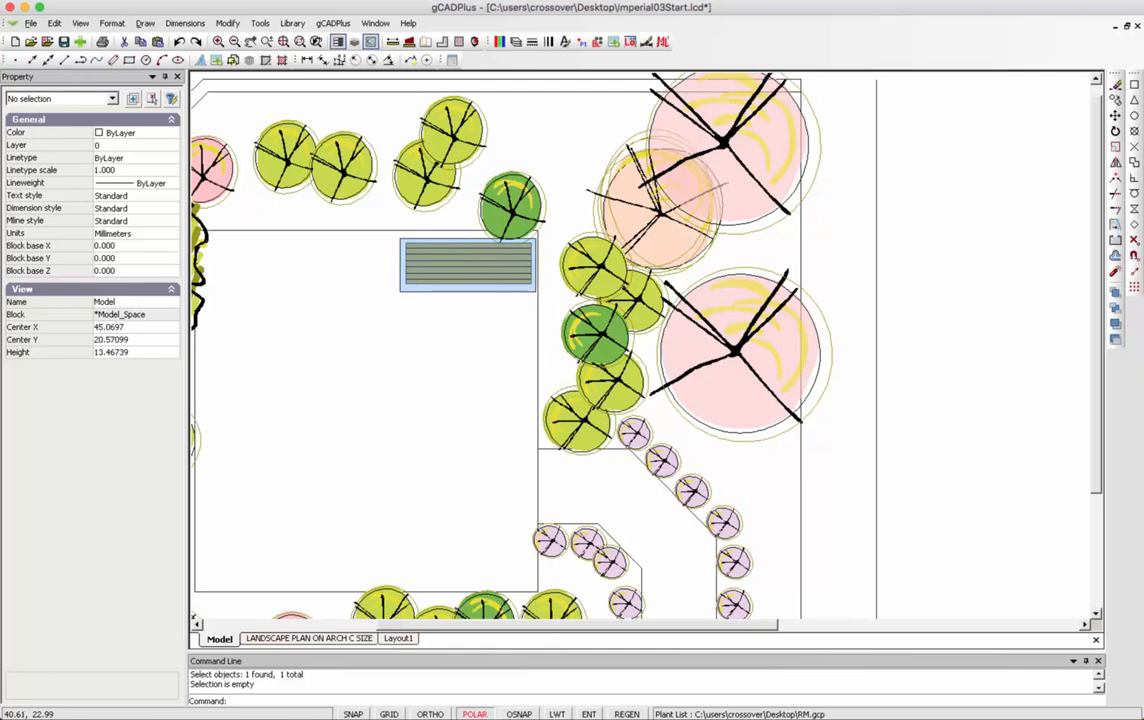
left_click(528, 296)
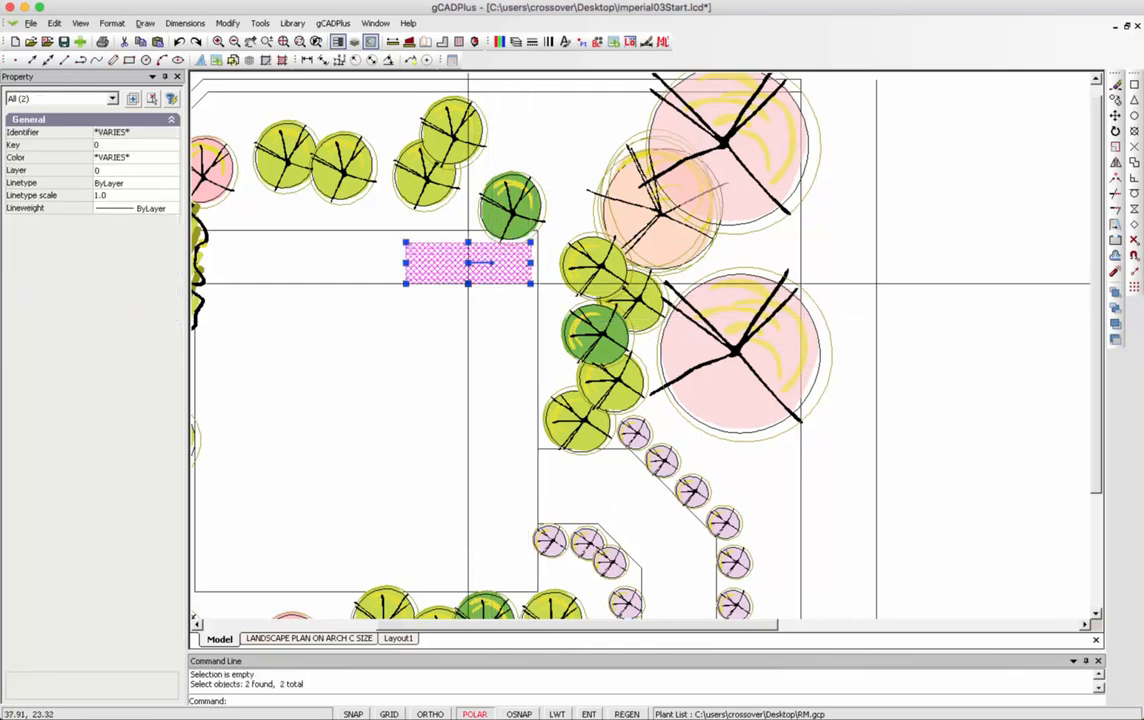
right_click(457, 271)
left_click(497, 438)
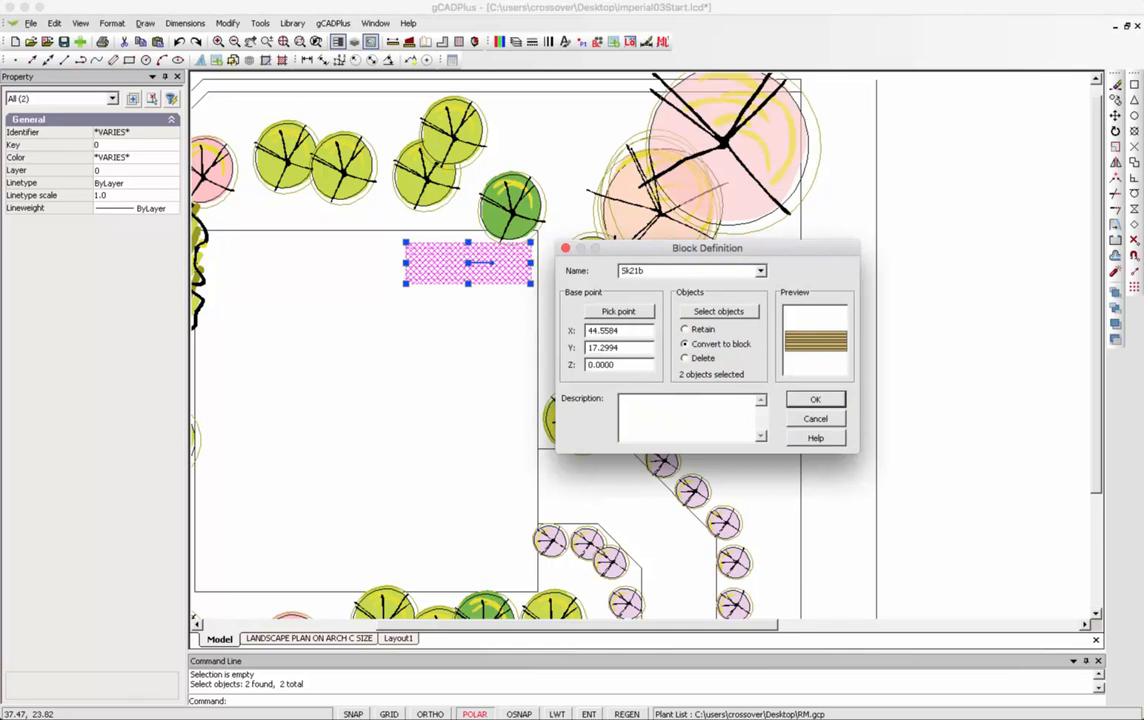
type("ZBENCH")
key("BackSpace")
key("BackSpace")
key("BackSpace")
key("BackSpace")
key("BackSpace")
key("BackSpace")
type("BENCH")
key("Delete")
key("Delete")
key("Delete")
key("Delete")
key("Delete")
Set the BENCH base point at the rectangle's centre and create the block.
left_click(600, 311)
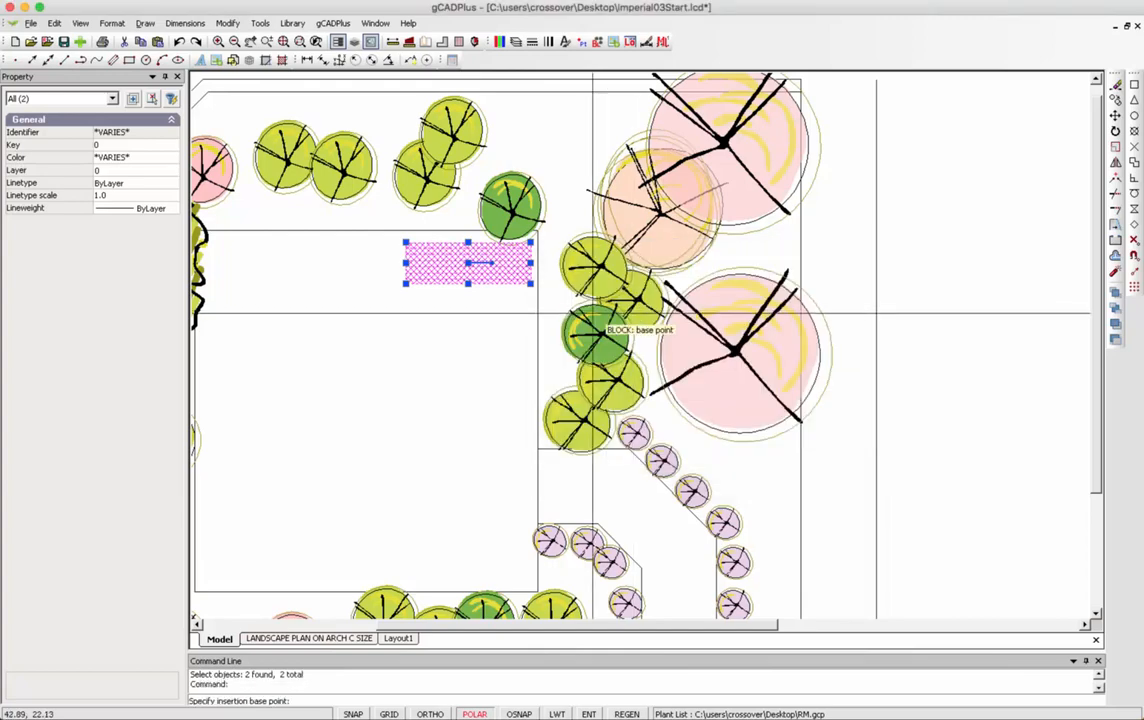
left_click(468, 262)
left_click(815, 399)
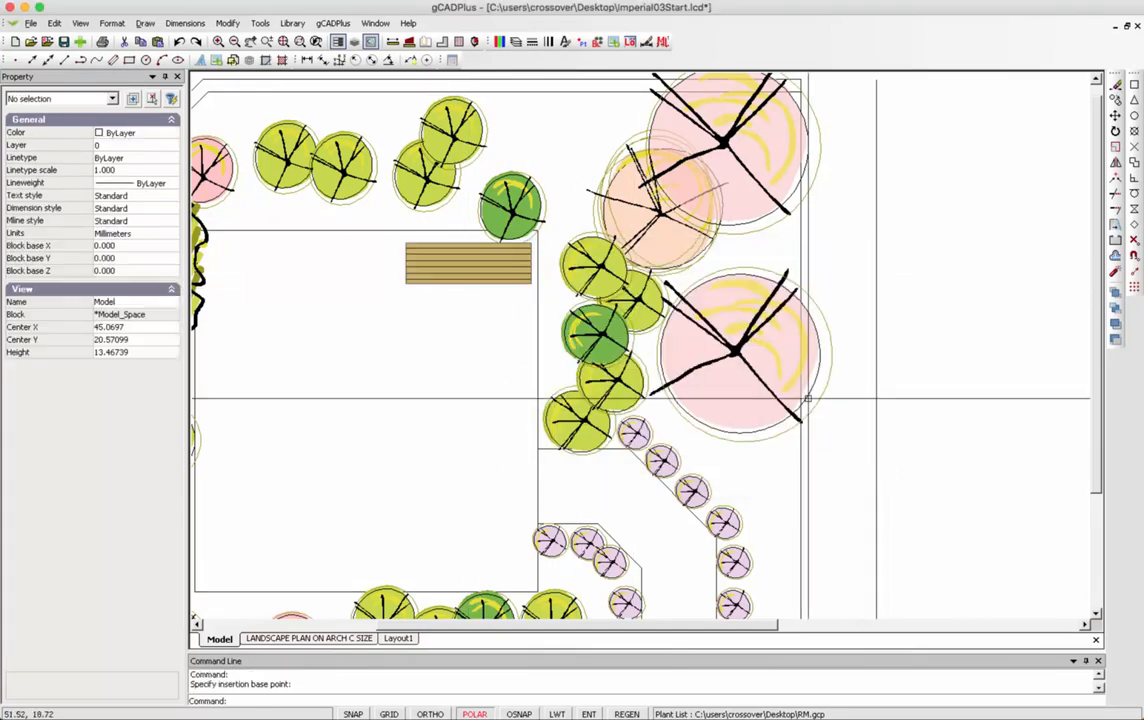
scroll(448, 347, "up", 2)
middle_click_drag(452, 343, 504, 357)
Copy the BENCH block to the left of the original bench.
left_click(504, 303)
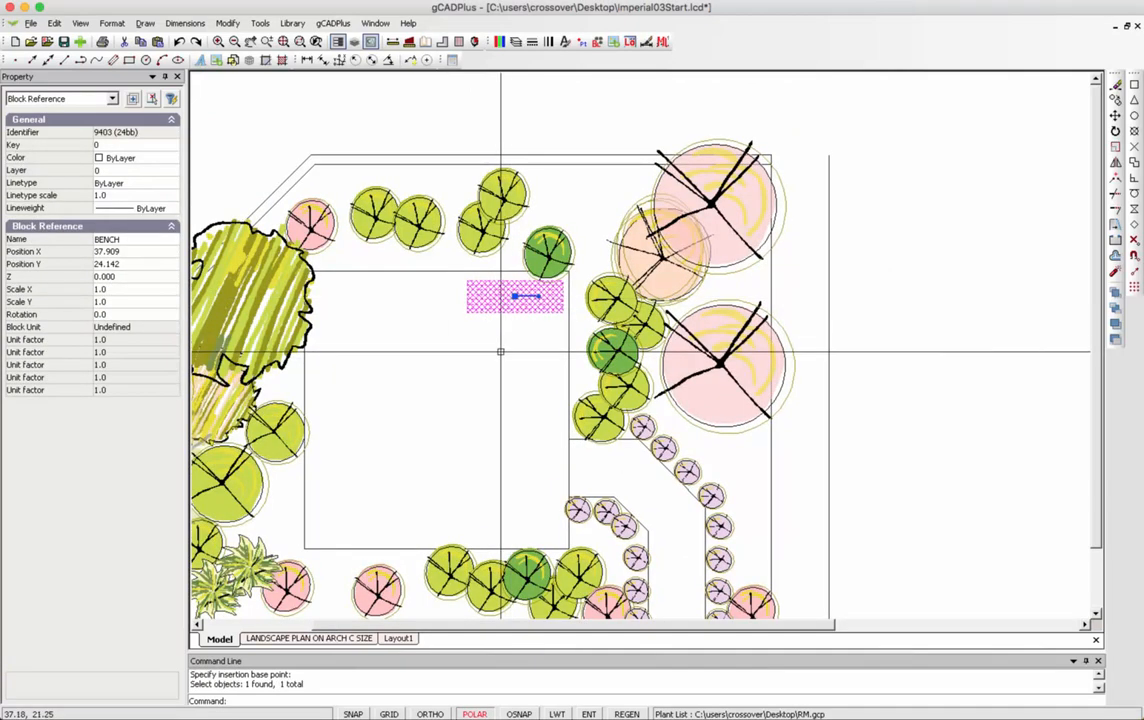
right_click(505, 343)
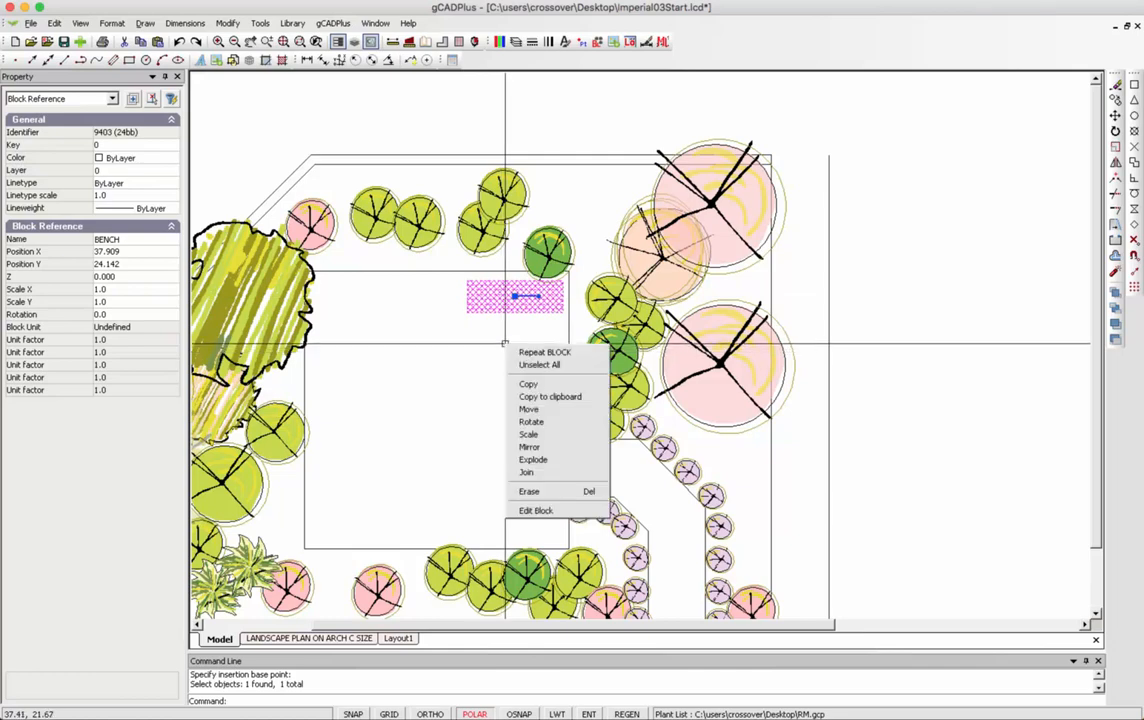
left_click(528, 384)
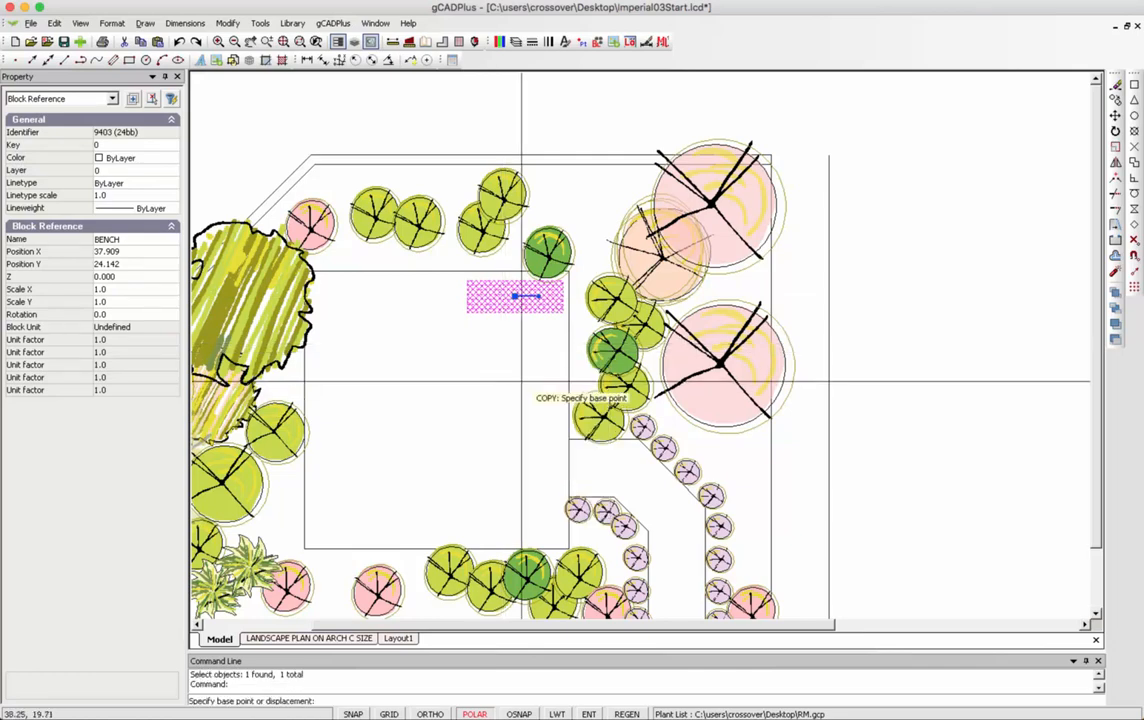
left_click(515, 296)
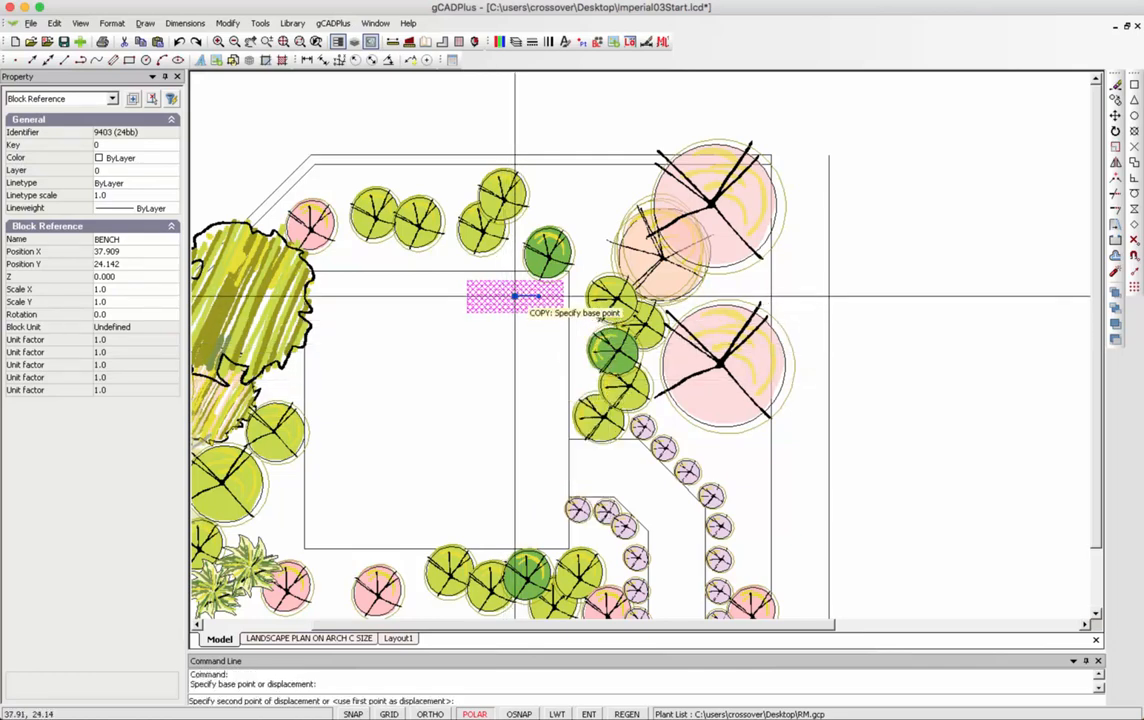
left_click(414, 296)
right_click(414, 297)
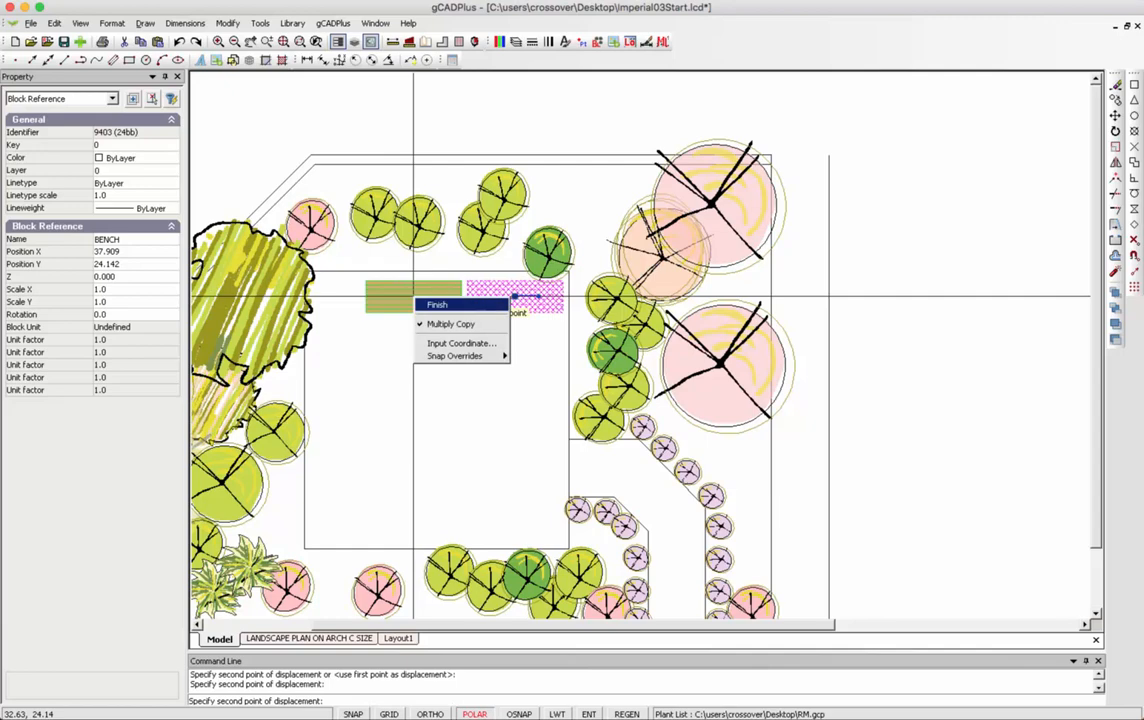
left_click(429, 303)
right_click(436, 358)
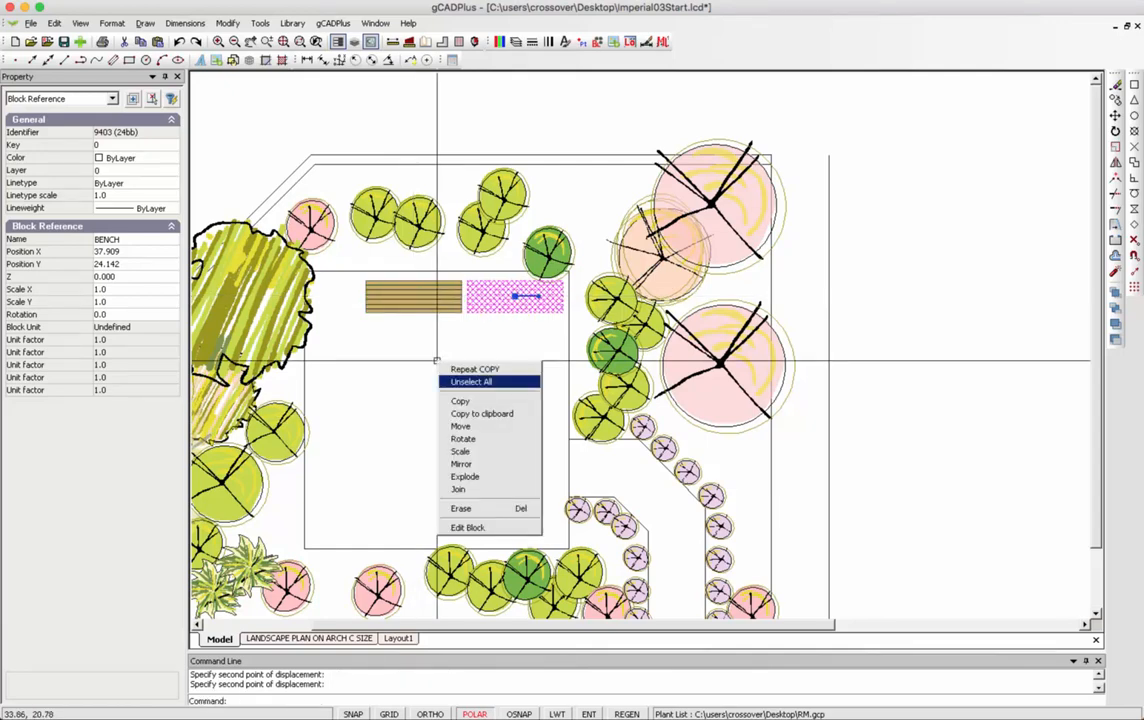
left_click(471, 381)
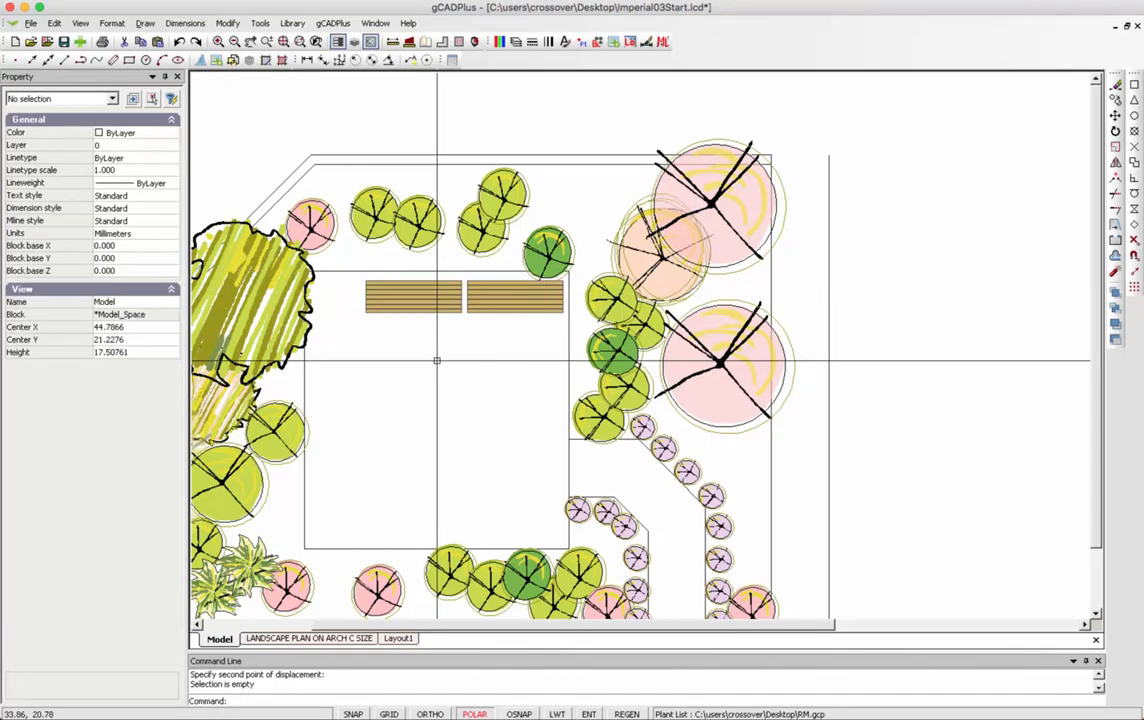
Copy the new left bench straight down to the lower part of the patio.
left_click(427, 303)
right_click(428, 306)
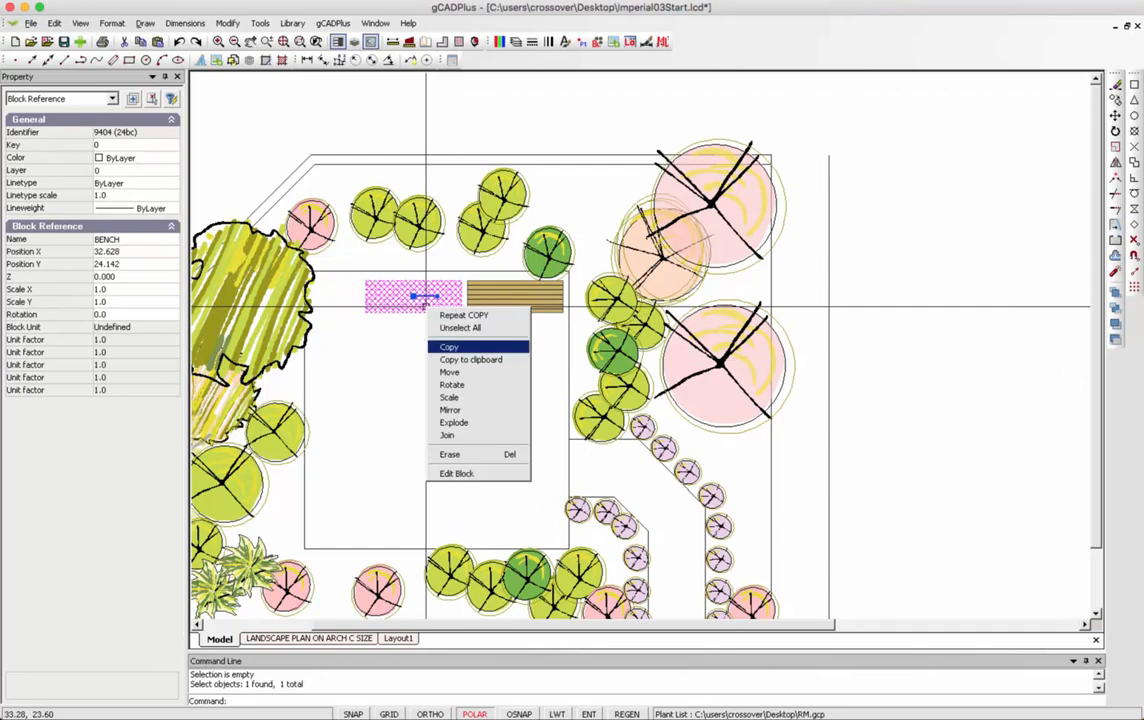
left_click(449, 347)
left_click(413, 296)
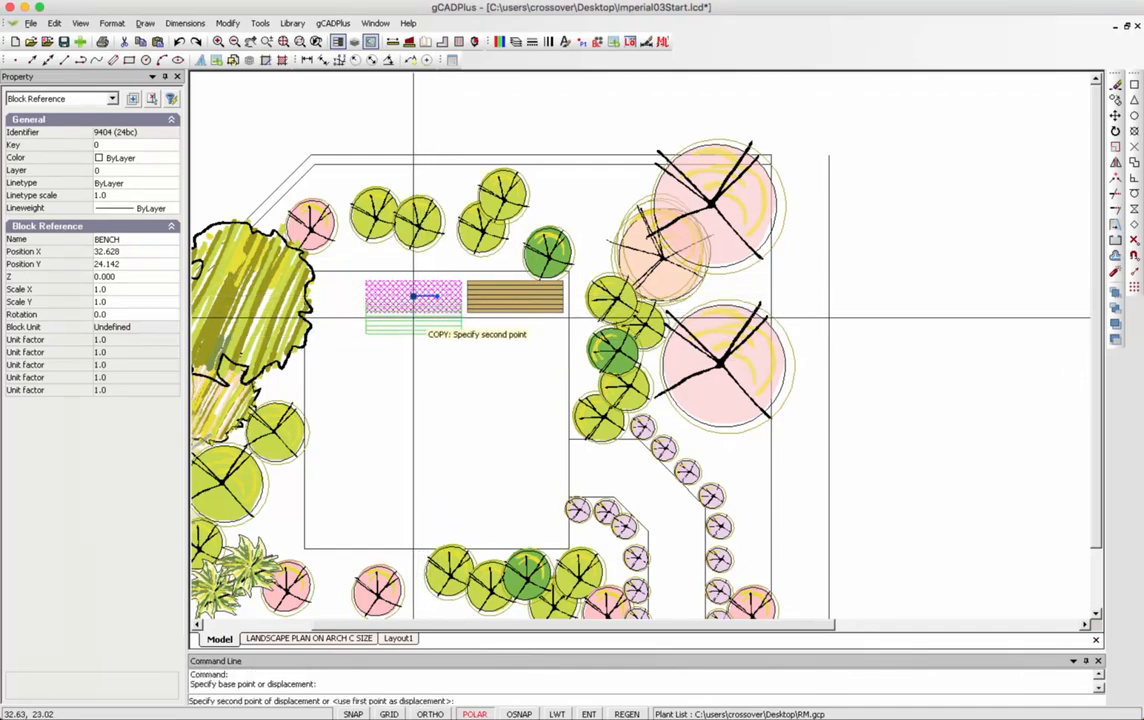
left_click(413, 443)
right_click(458, 397)
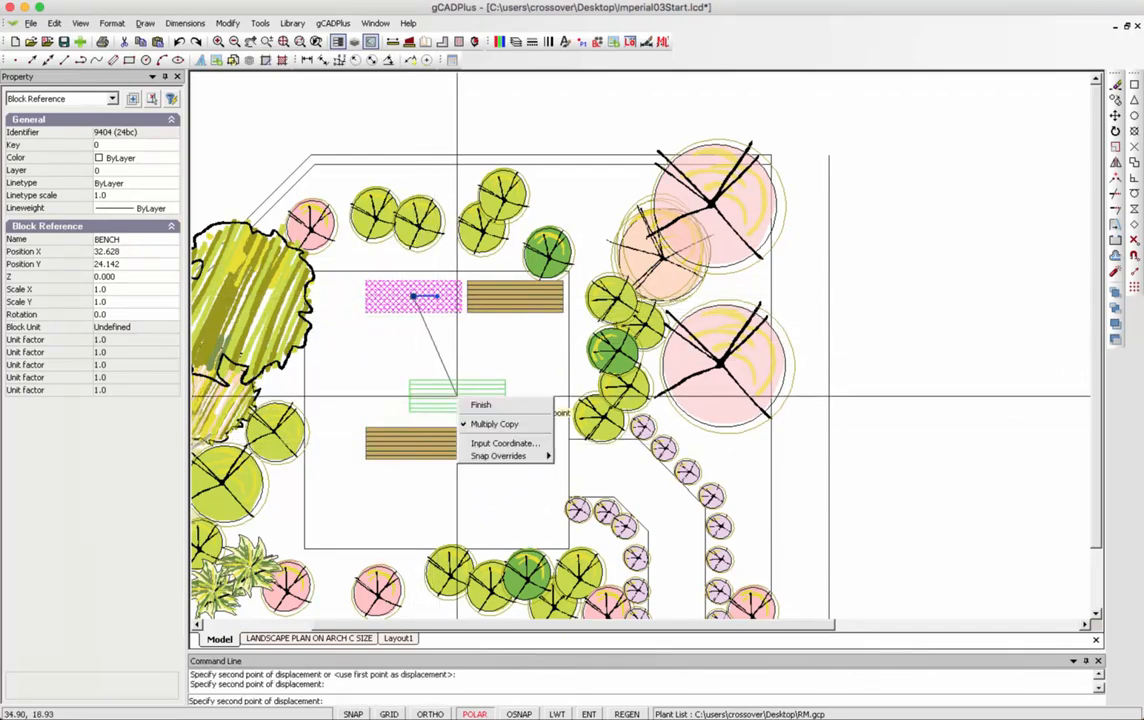
left_click(481, 404)
right_click(470, 401)
left_click(487, 421)
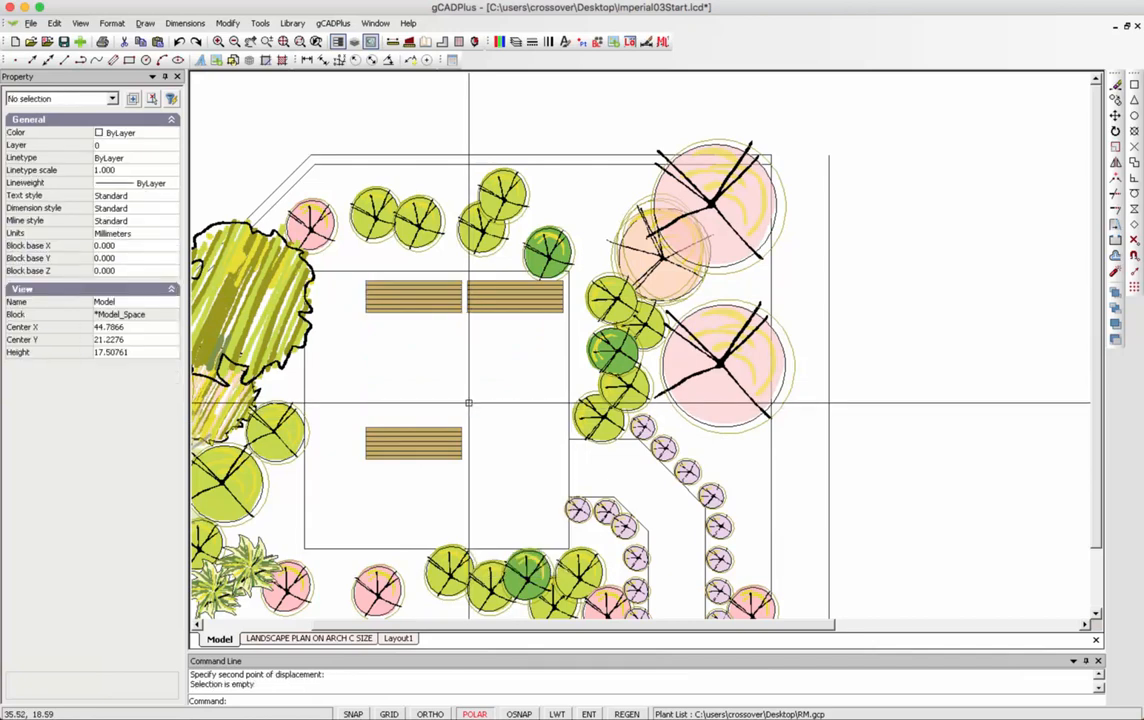
Rotate the lower bench 90° about its centre and move it to the square's left edge.
left_click(430, 446)
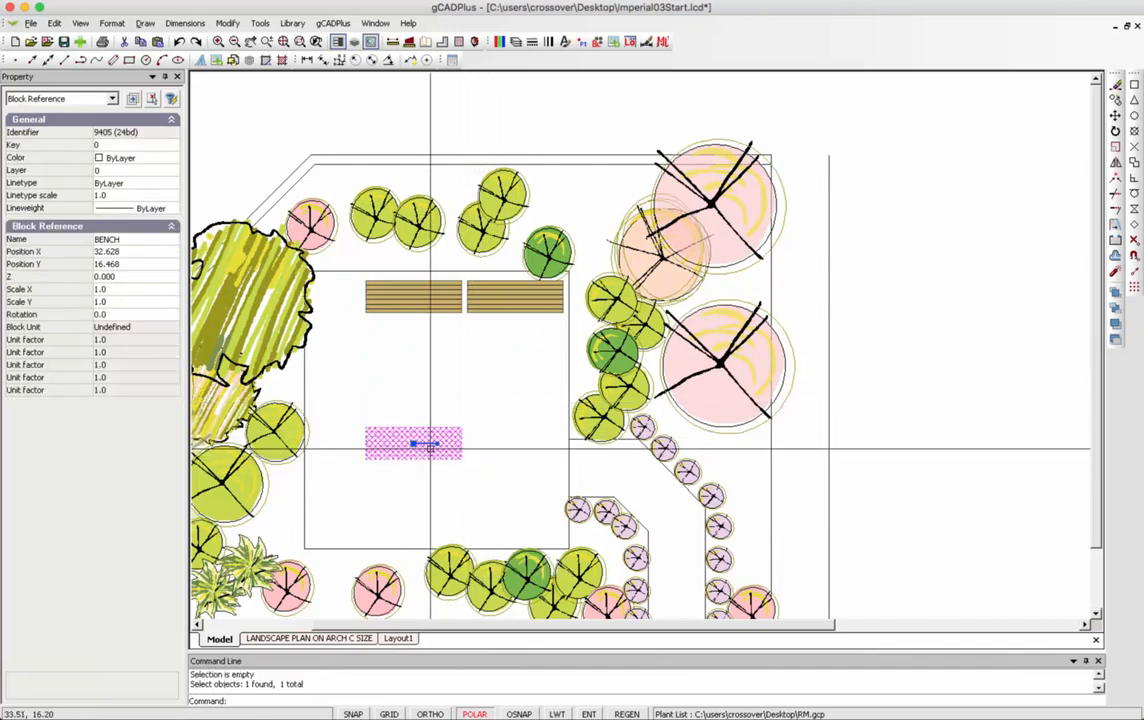
right_click(430, 446)
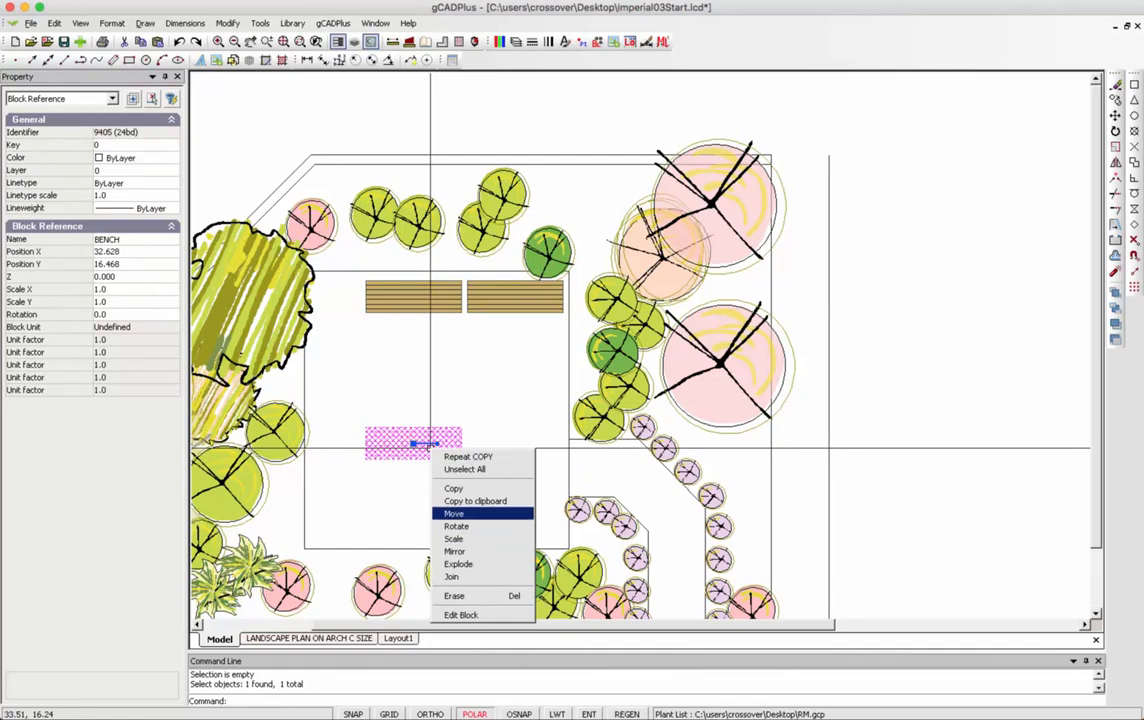
left_click(456, 526)
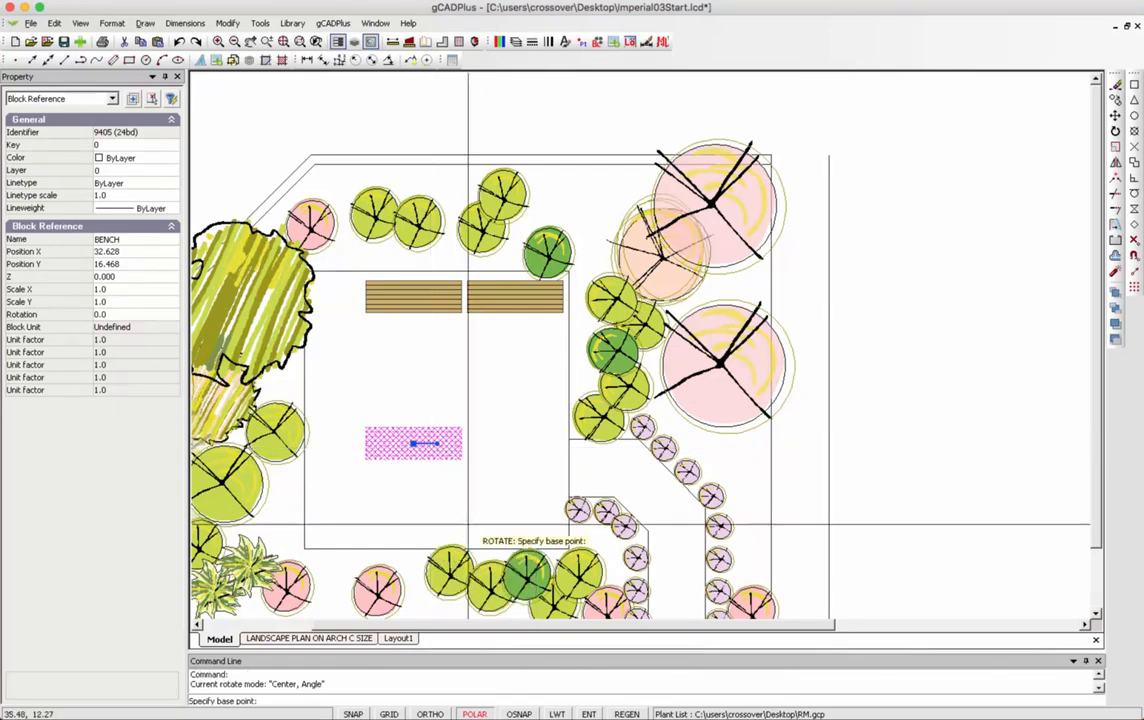
left_click(413, 443)
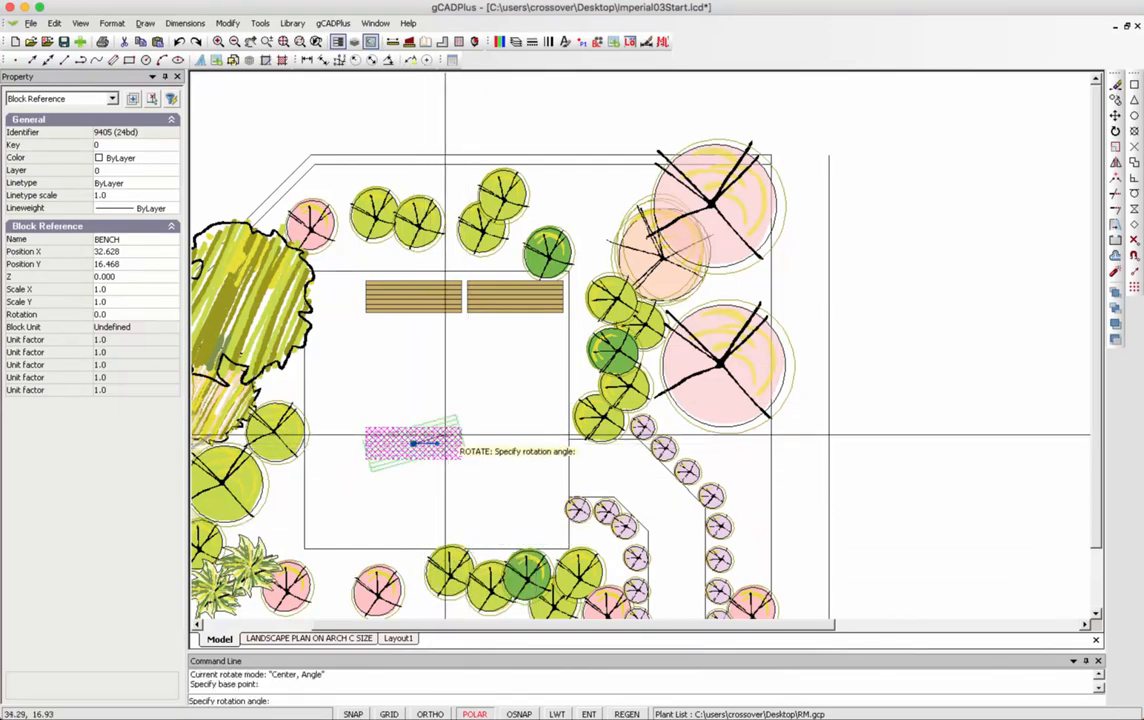
left_click(413, 368)
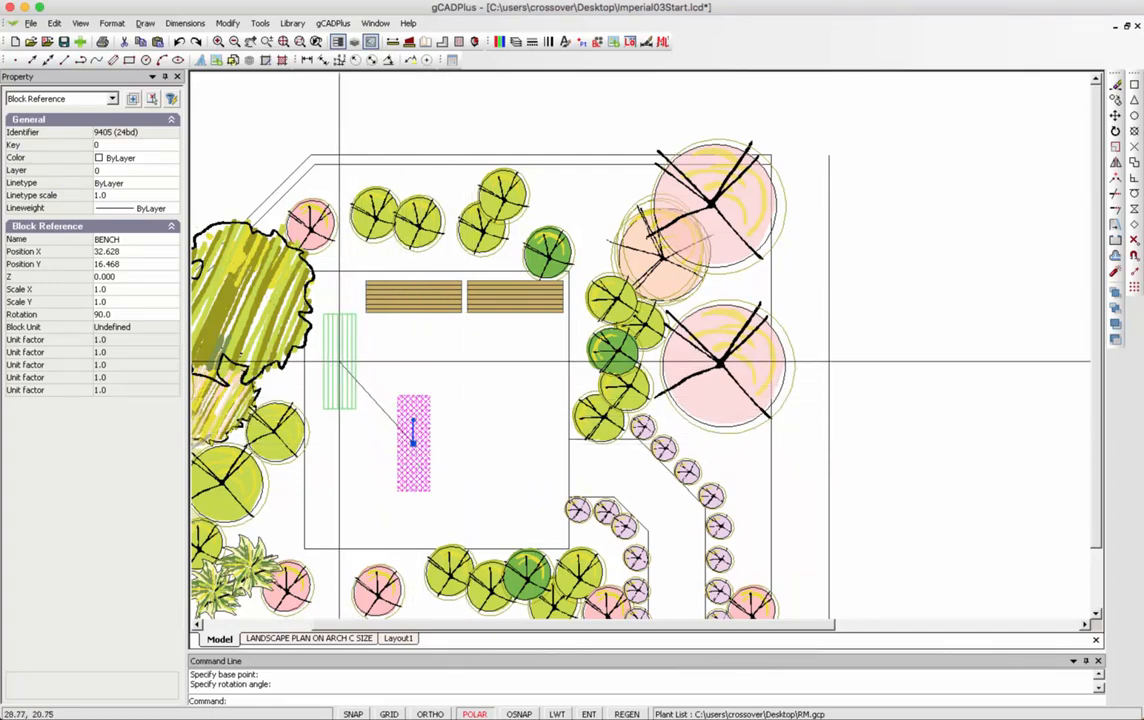
left_click(334, 365)
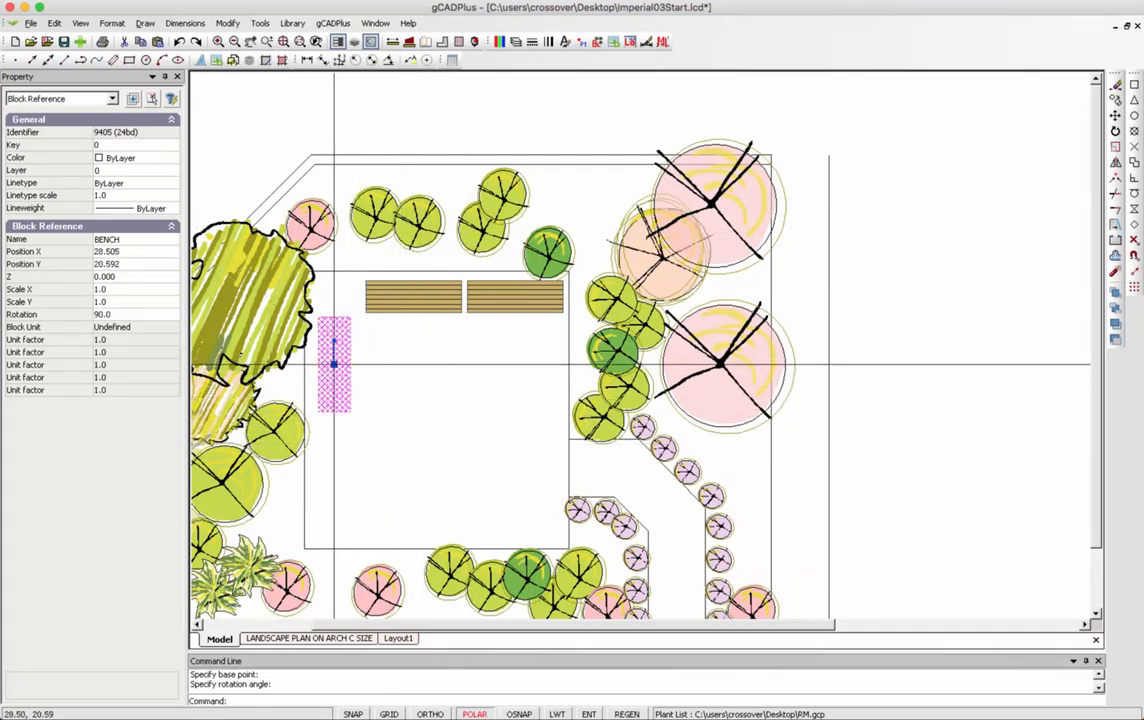
right_click(402, 386)
left_click(437, 407)
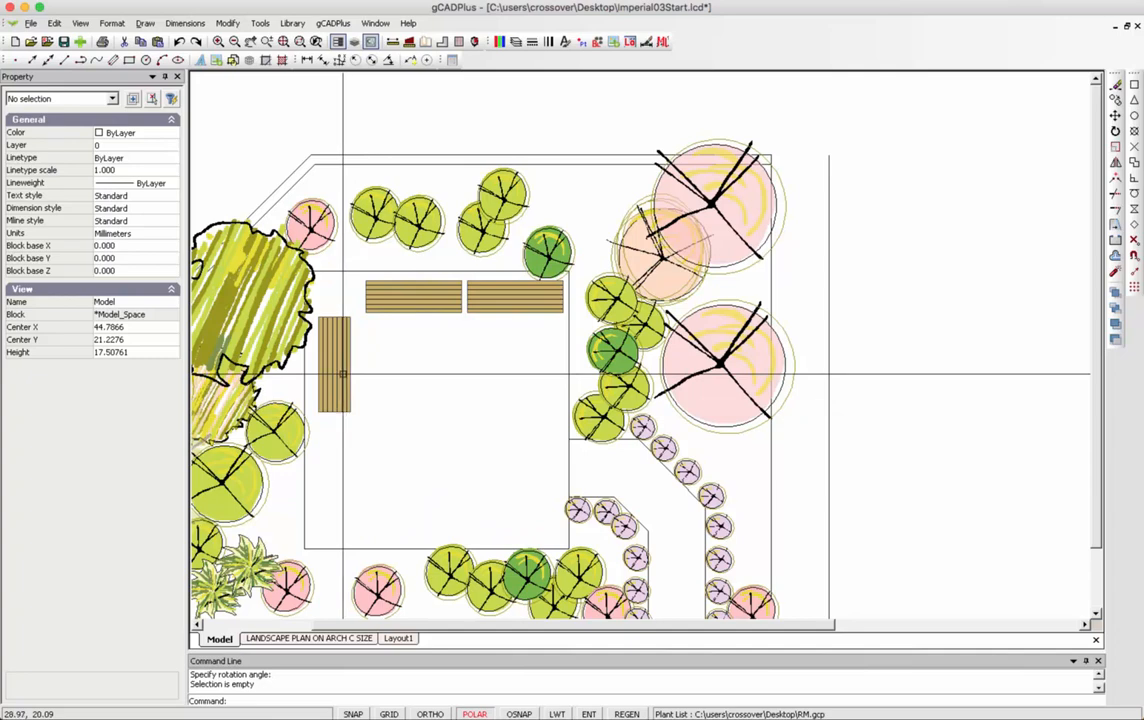
Copy the upright bench directly below itself along the seating square's left edge.
left_click(343, 374)
right_click(343, 374)
left_click(396, 414)
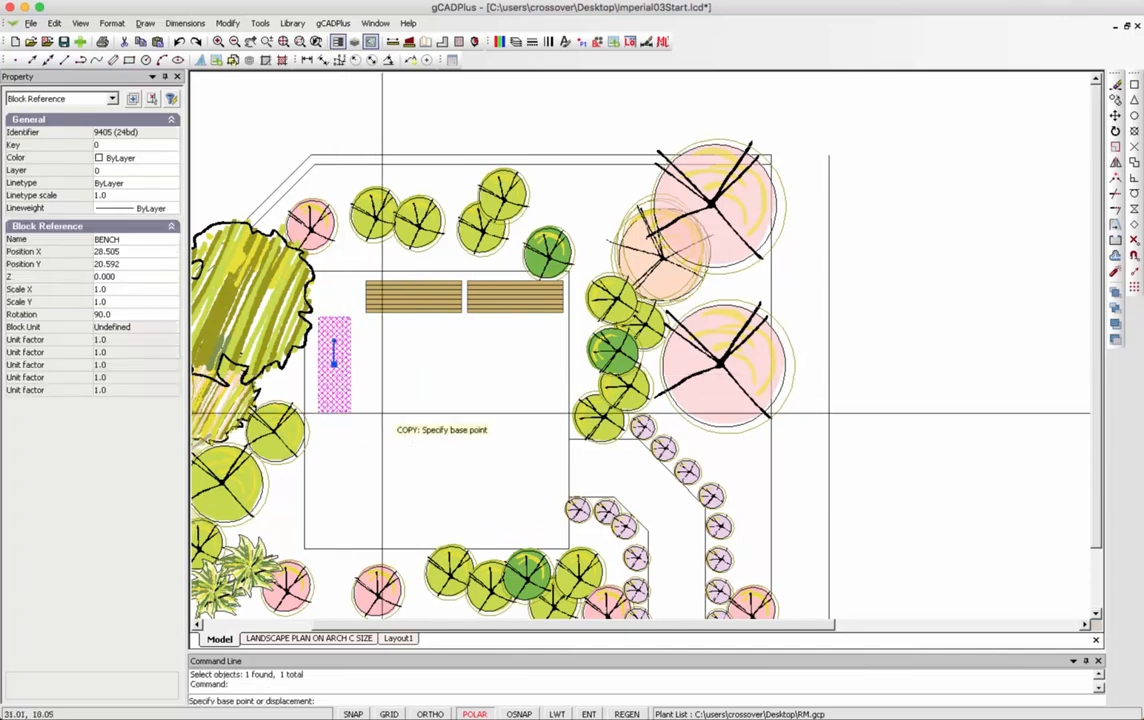
left_click(334, 374)
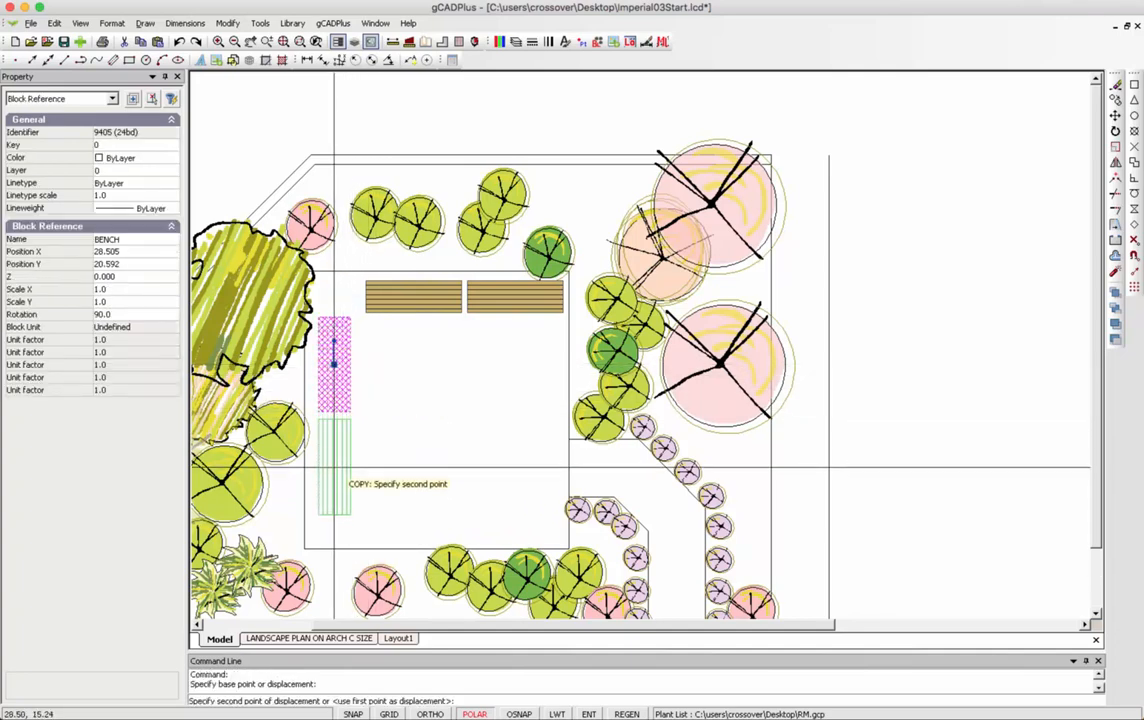
left_click(334, 467)
right_click(398, 433)
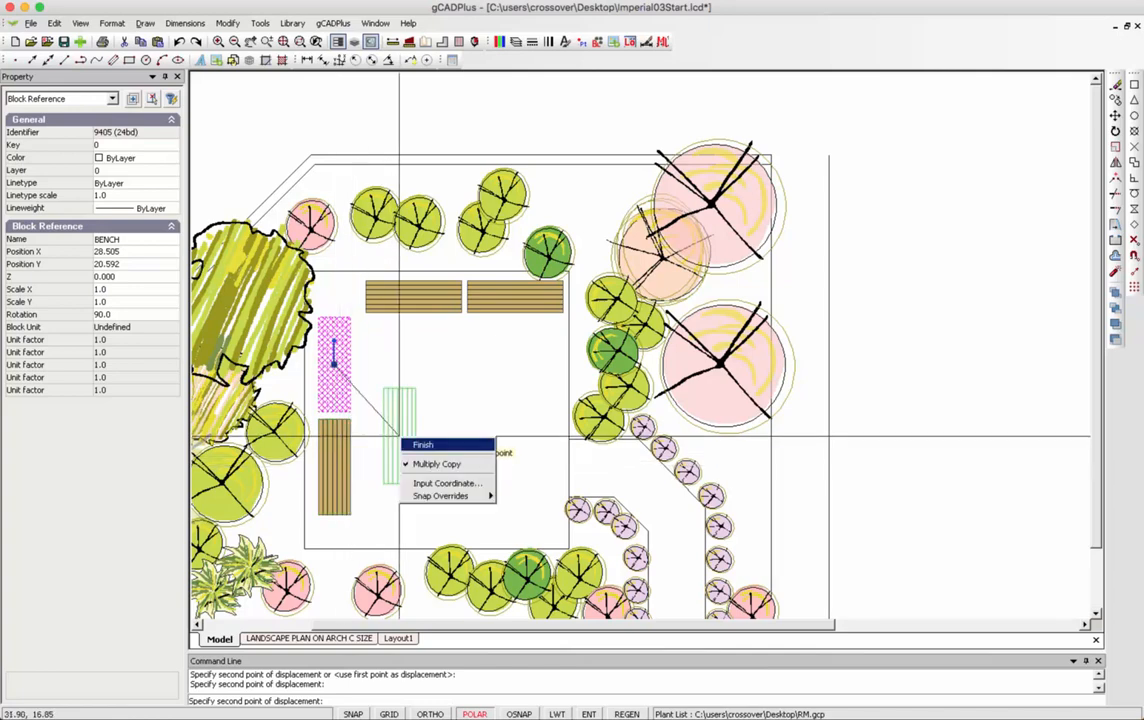
left_click(418, 439)
right_click(412, 431)
left_click(446, 451)
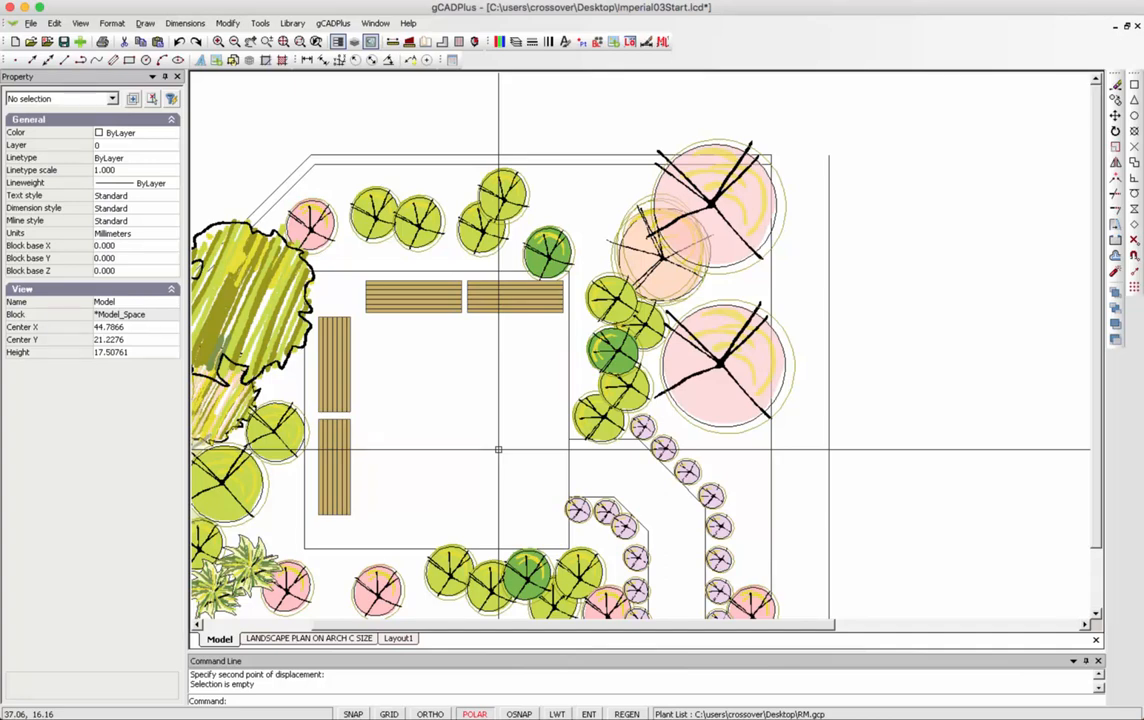
Insert the Seating/FirePit.lcd block into the seating square at about 0.75 scale.
left_click(292, 23)
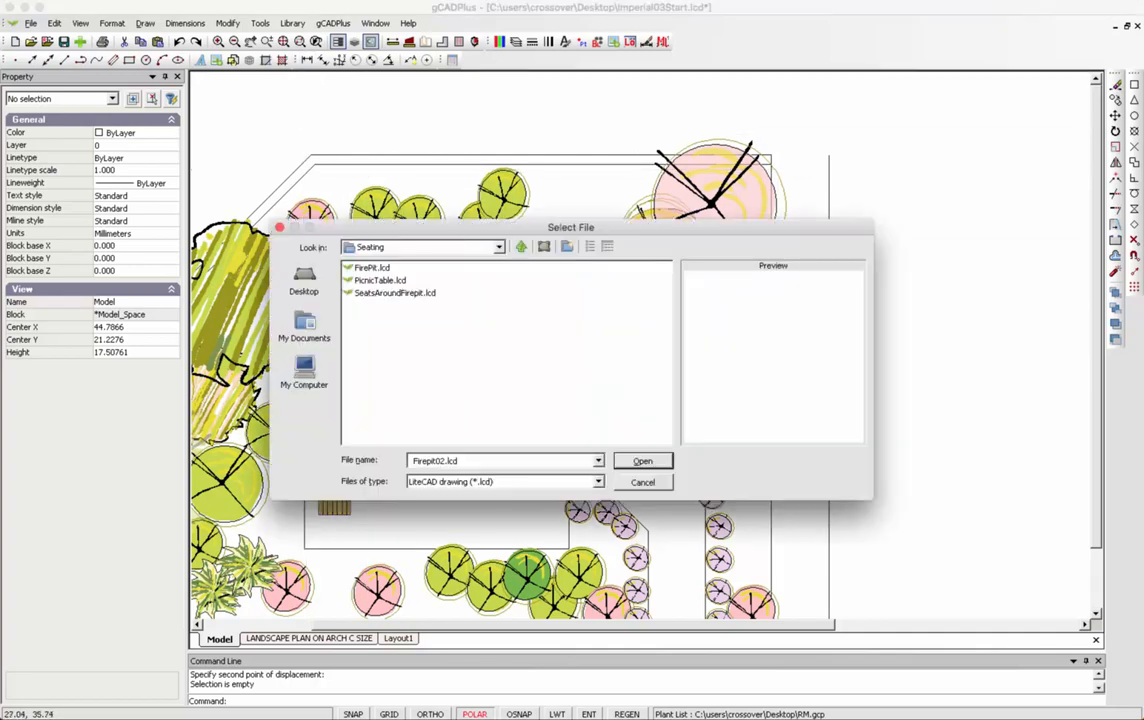
left_click(372, 268)
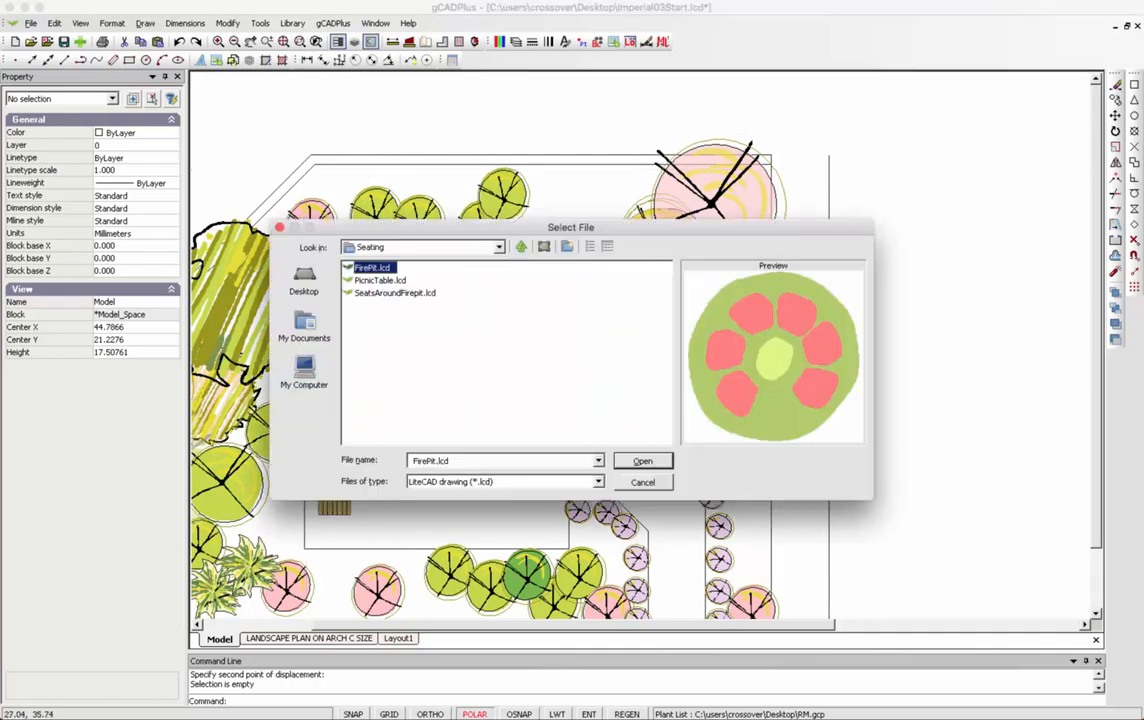
key("Return")
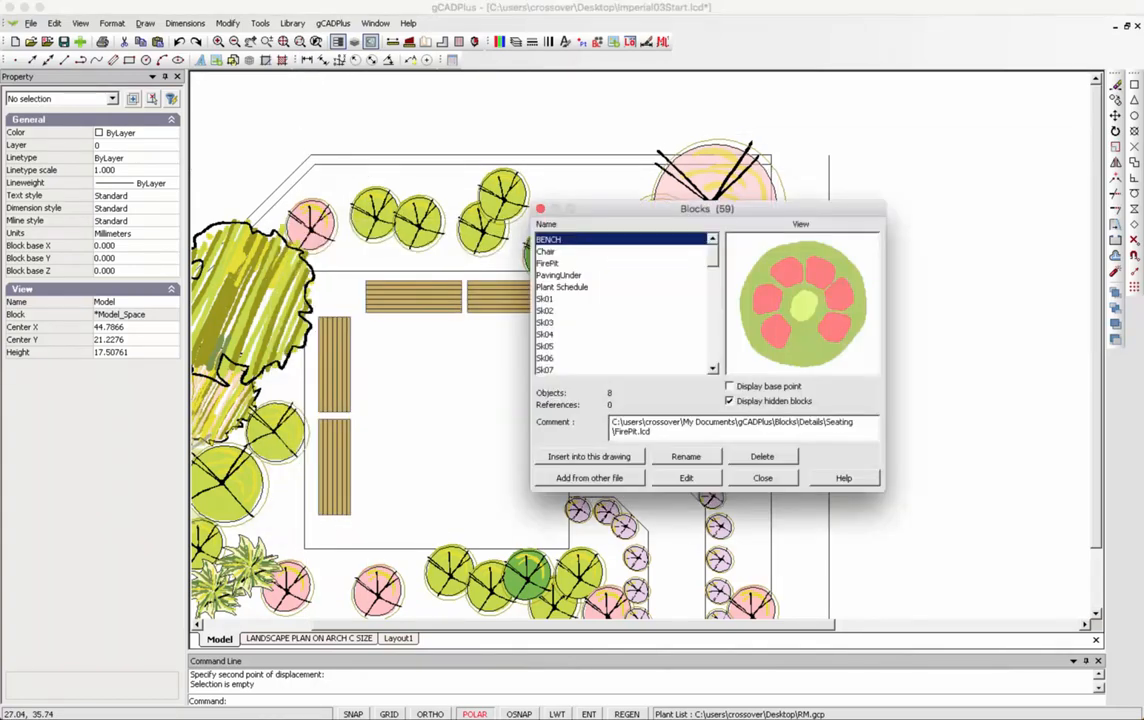
left_click(589, 456)
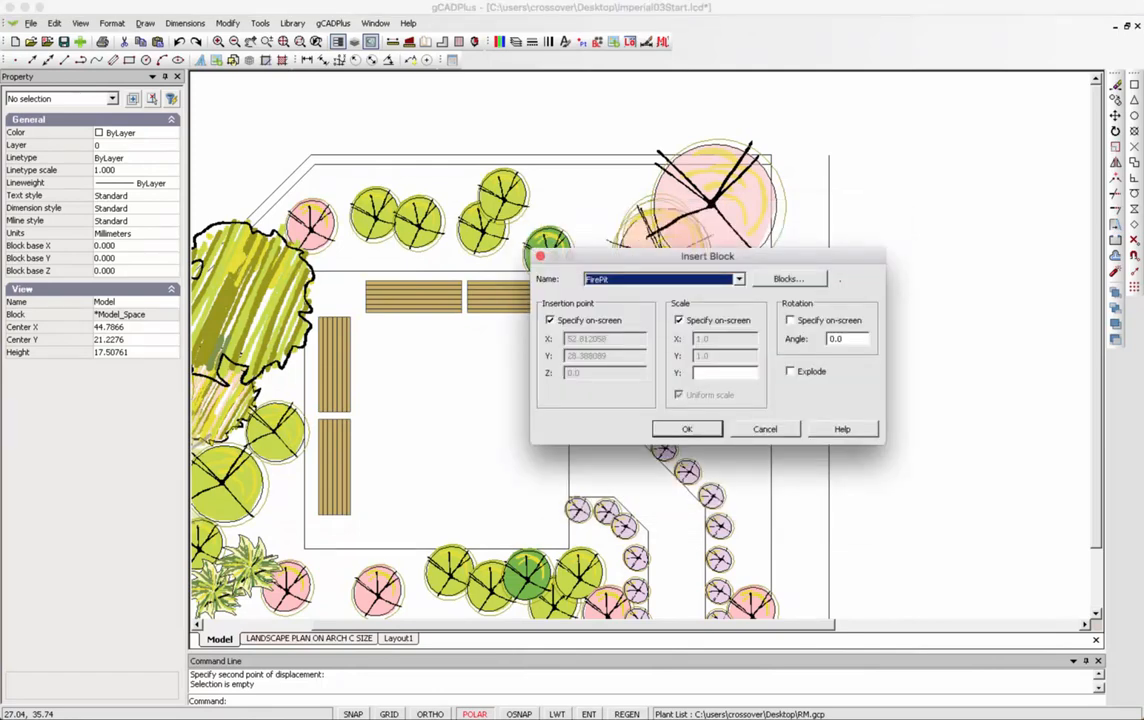
left_click(680, 428)
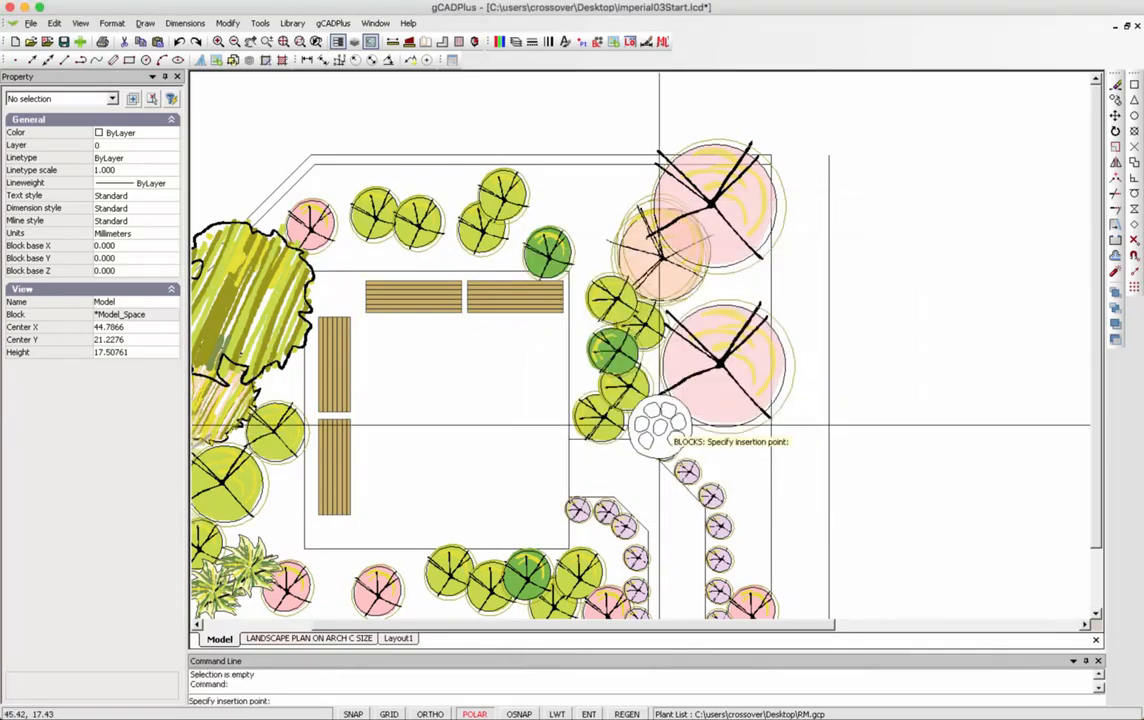
left_click(496, 502)
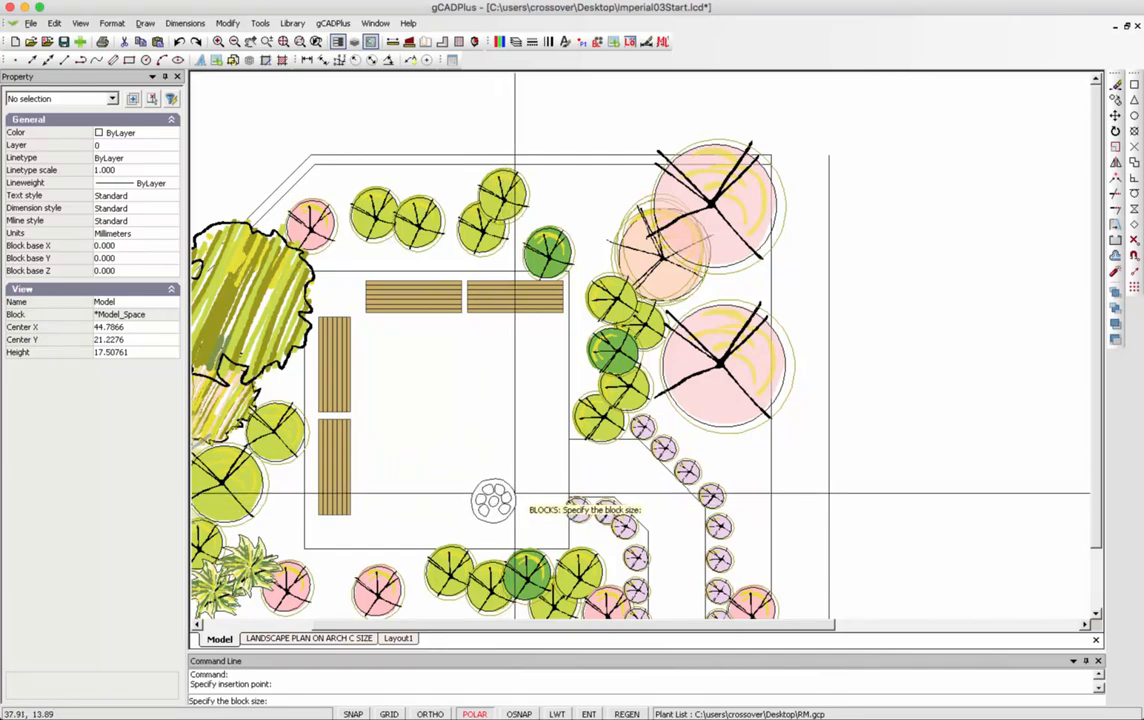
left_click(503, 490)
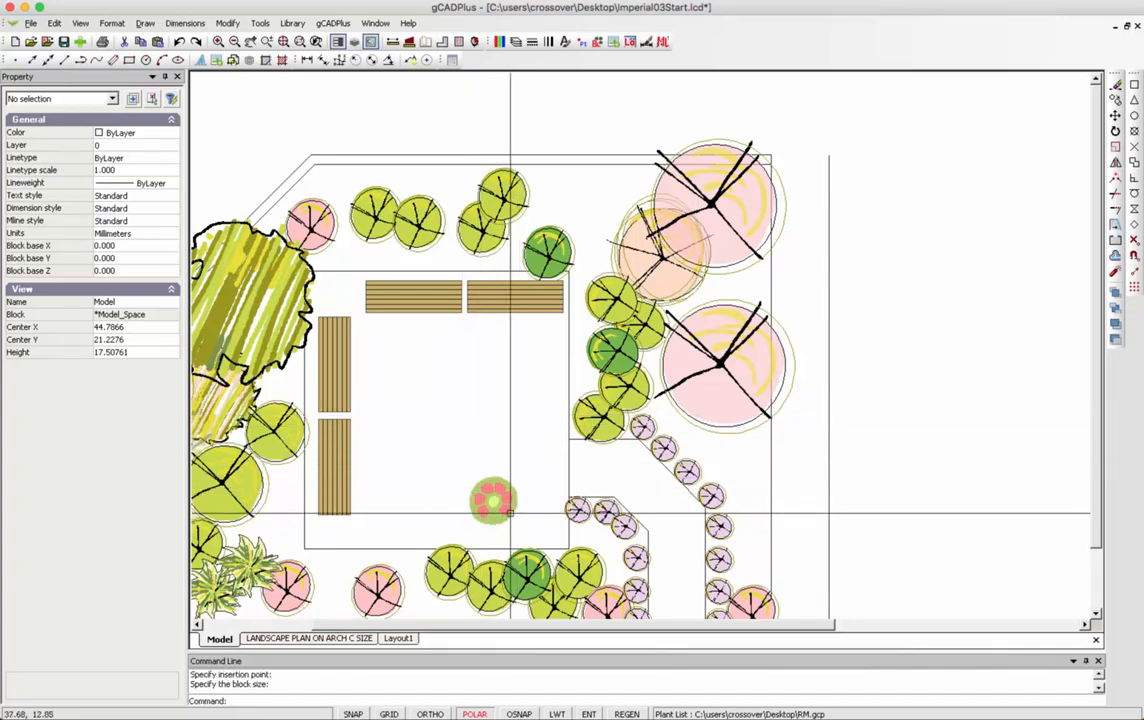
Move the fire pit to the lower centre of the seating square.
left_click(494, 502)
left_click(494, 502)
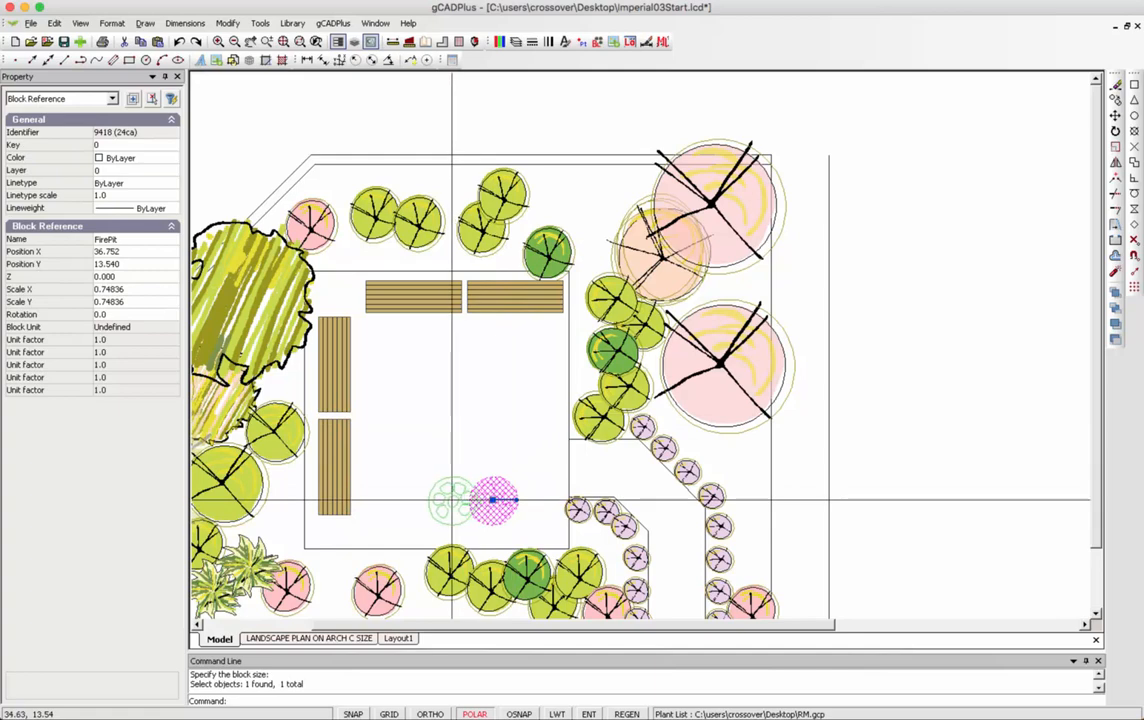
left_click(442, 511)
right_click(475, 468)
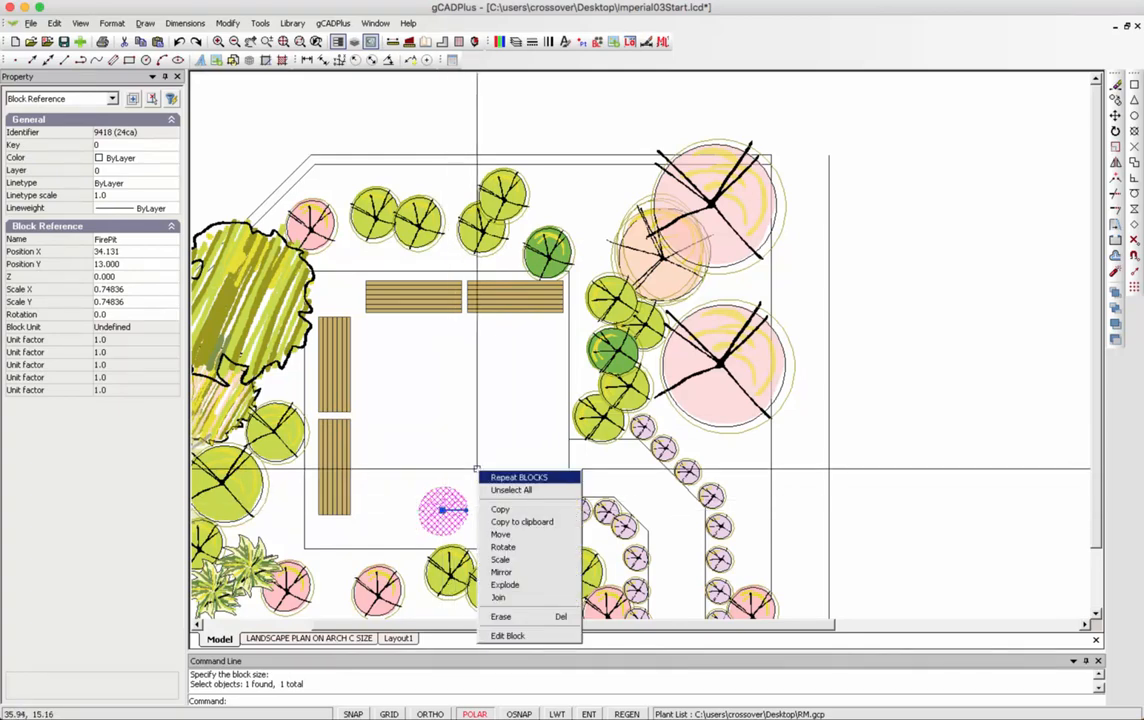
left_click(495, 486)
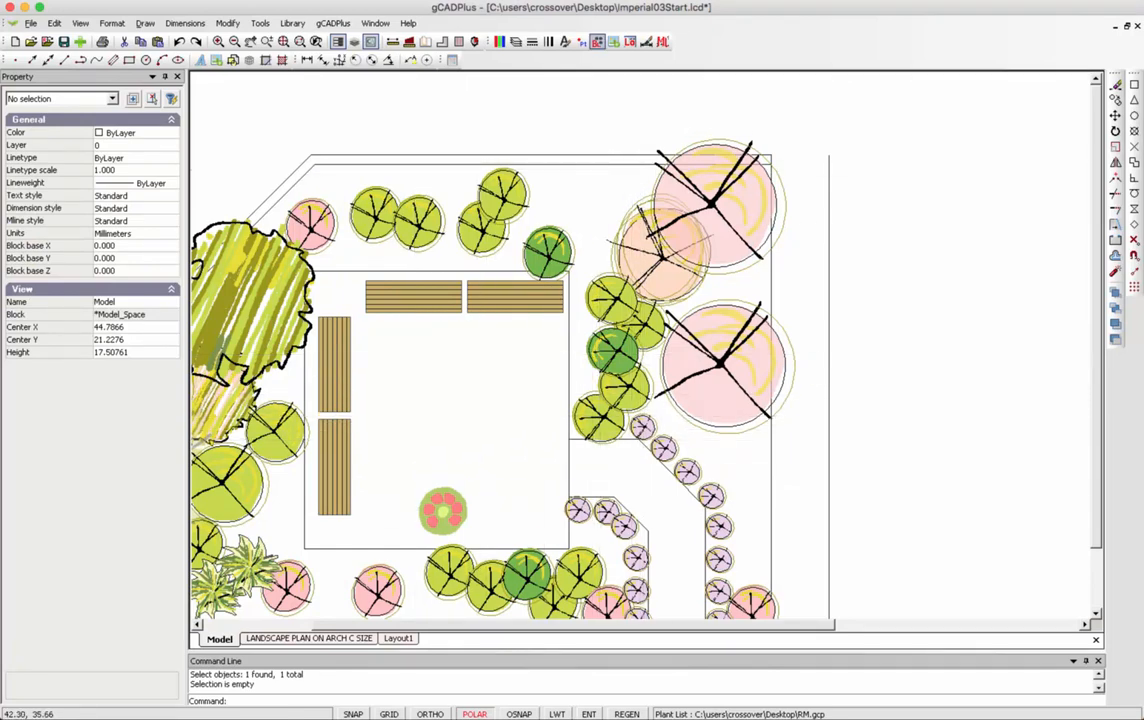
Switch on the L-HATCH layer's bulb in the Layer Properties Manager.
left_click(524, 41)
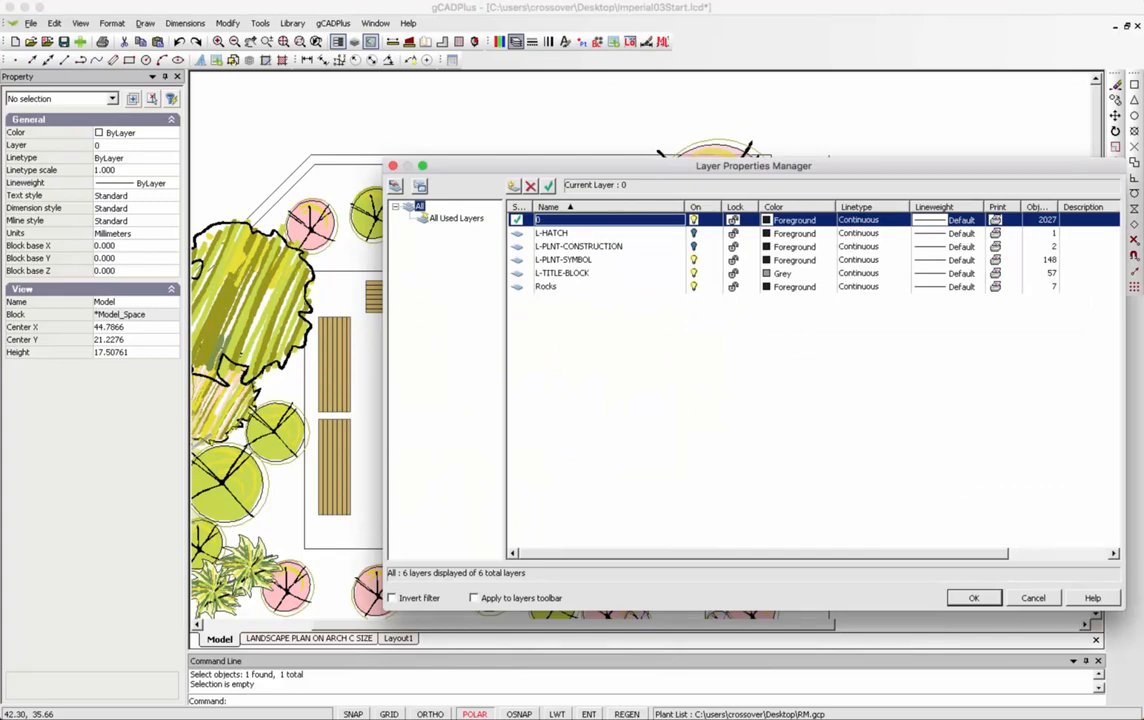
left_click(694, 233)
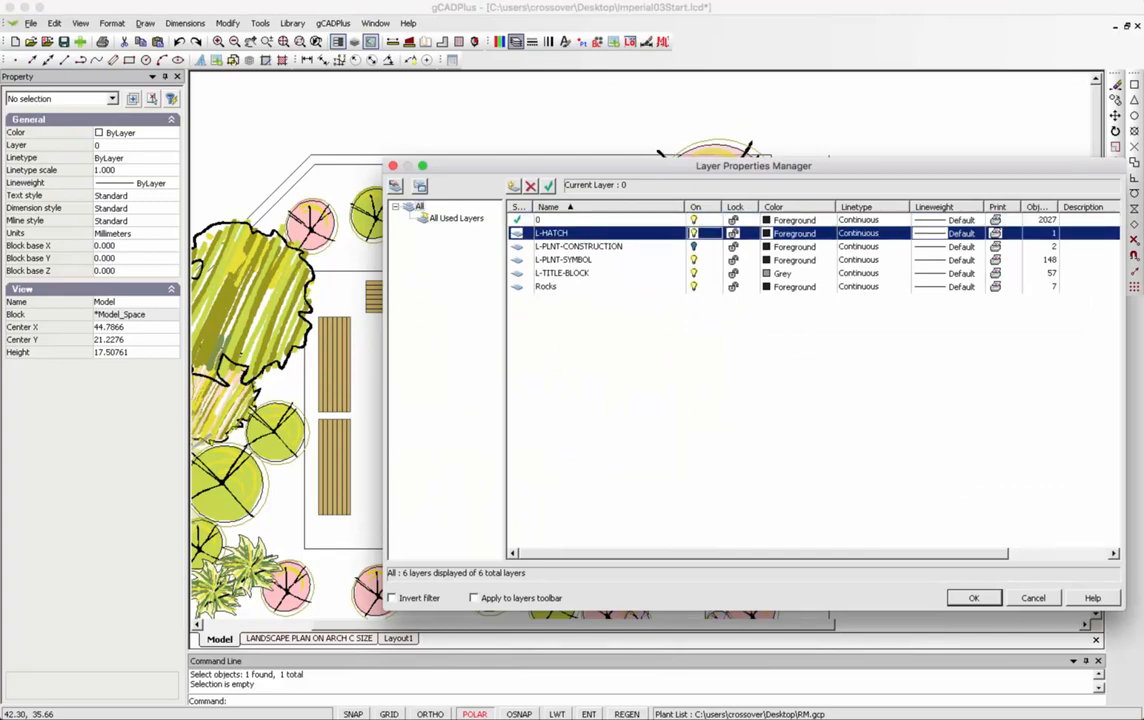
left_click(973, 598)
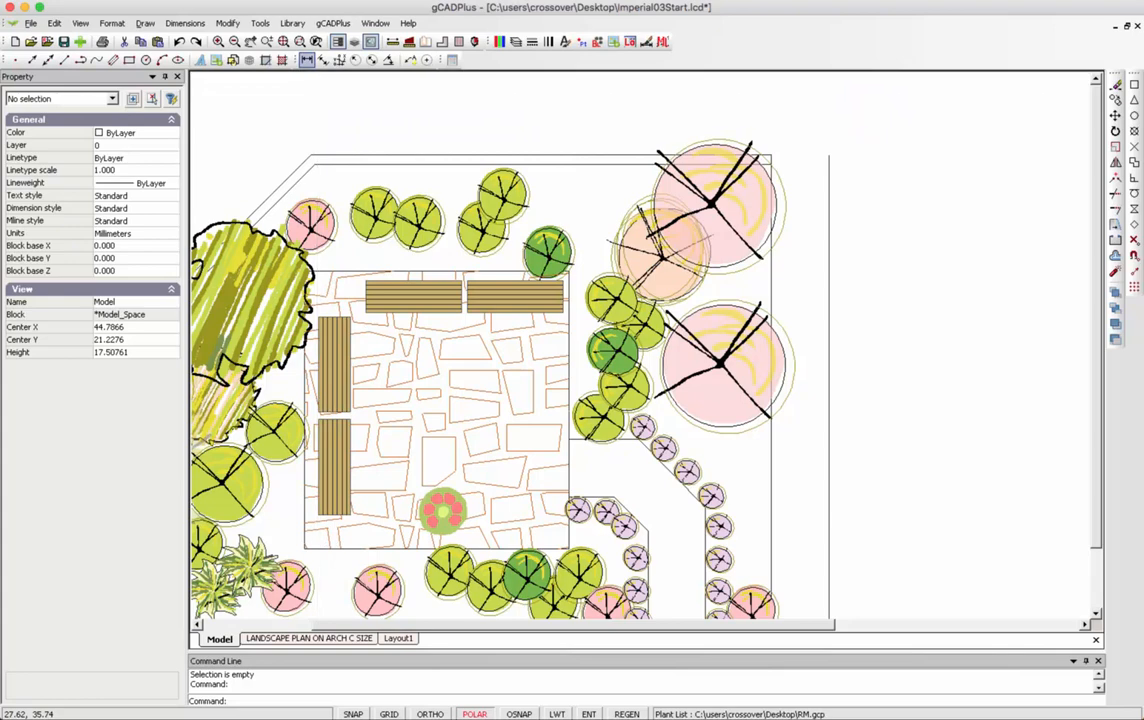
Add a 23.96′ linear dimension above the site outline's top edge and zoom out.
left_click(307, 60)
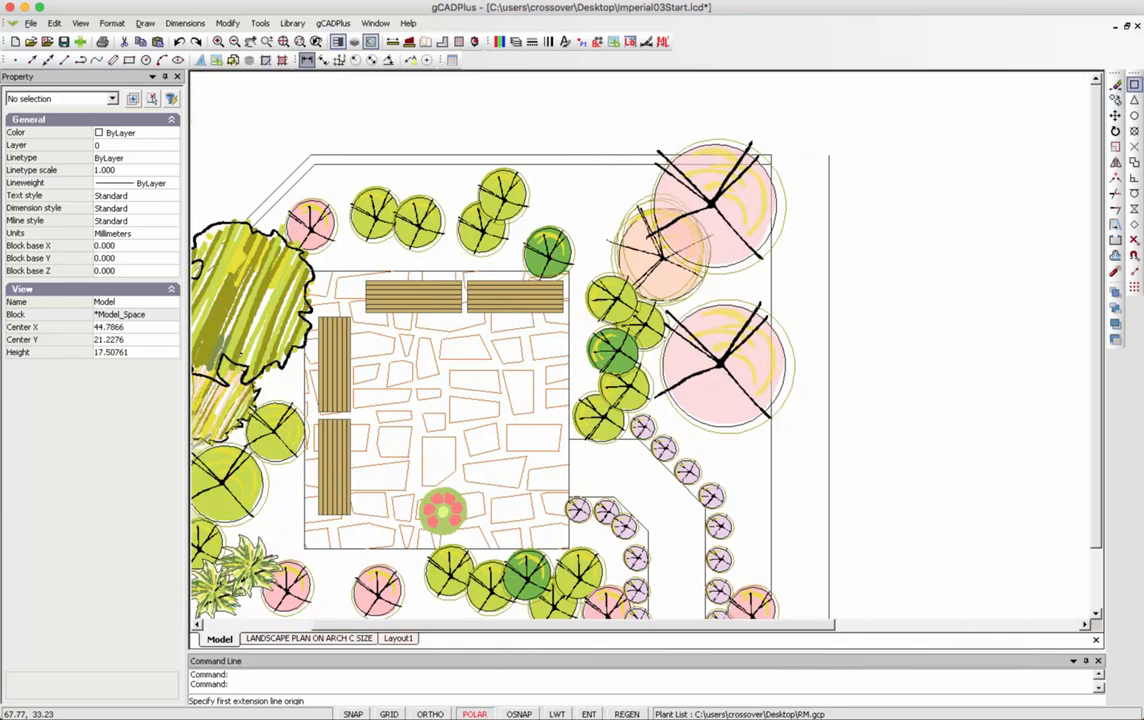
left_click(771, 156)
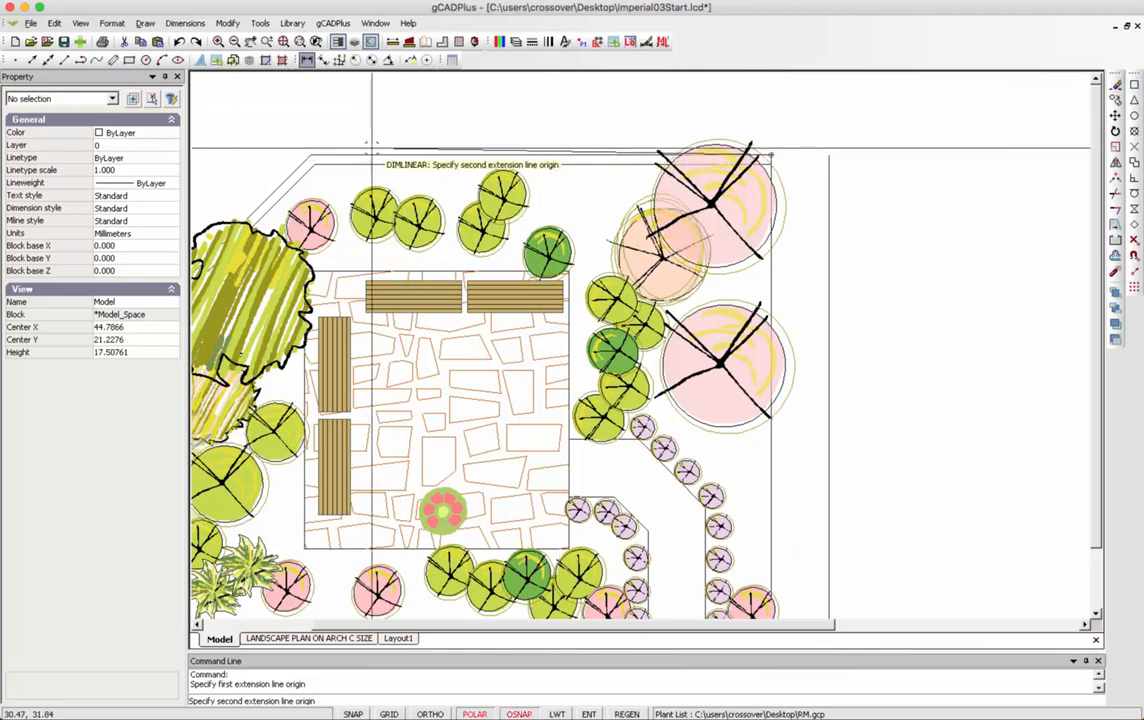
left_click(314, 158)
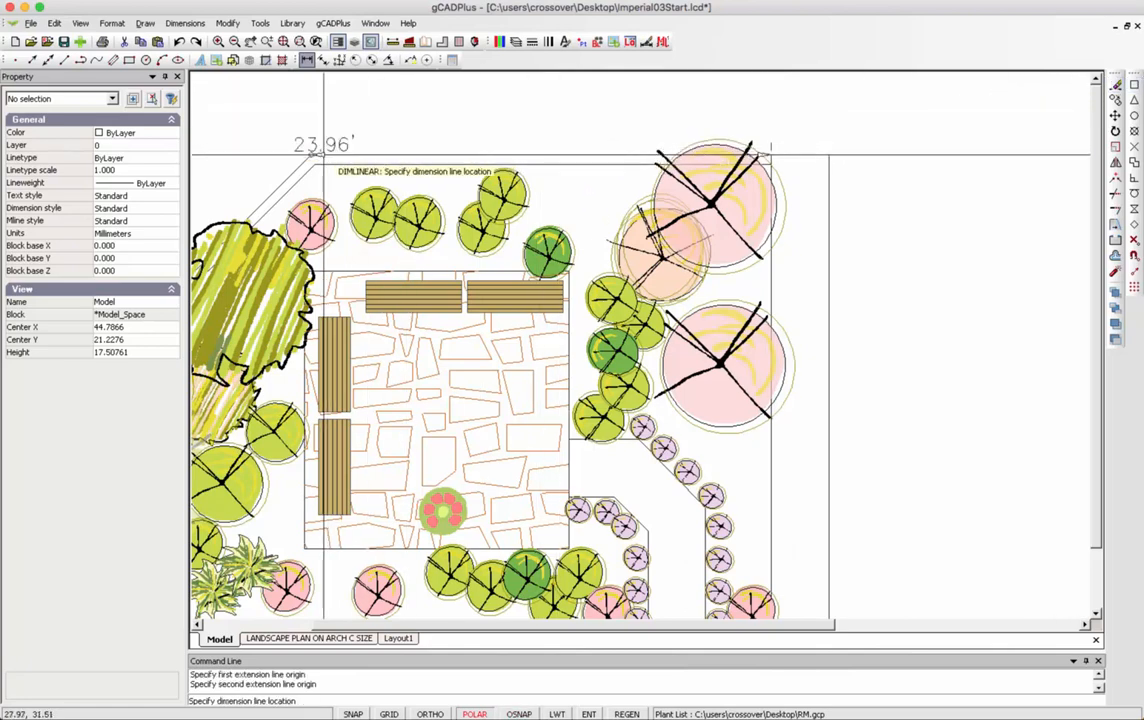
left_click(510, 119)
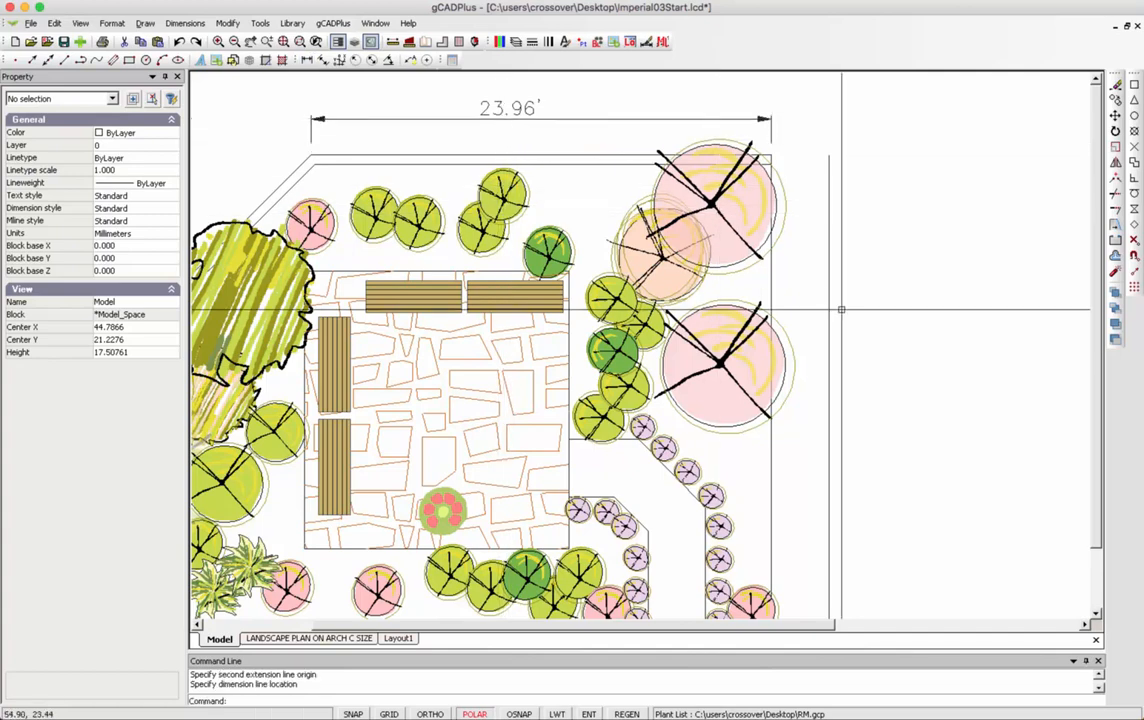
scroll(841, 310, "down", 2)
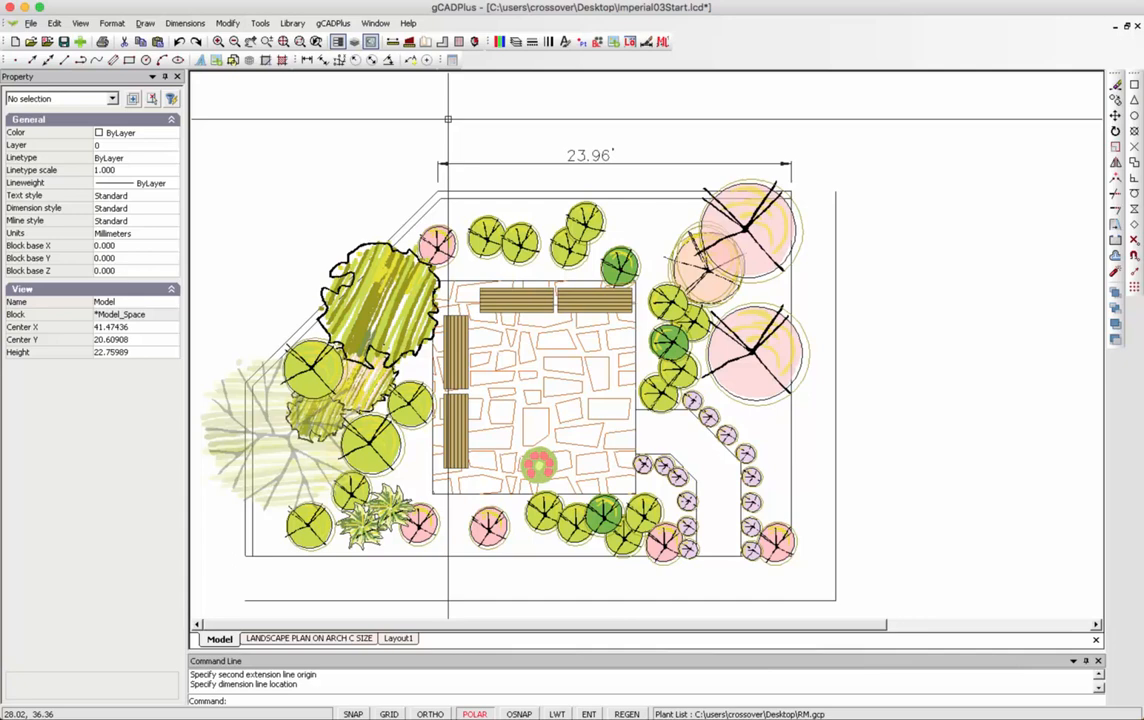
left_click(393, 42)
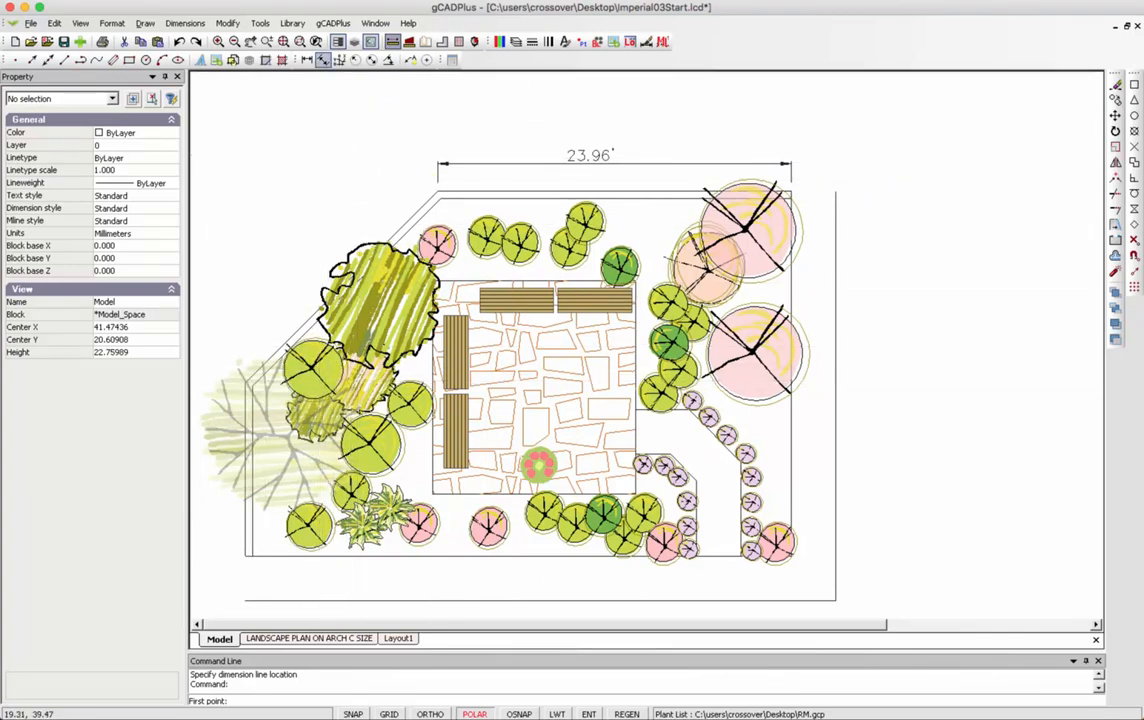
left_click(323, 60)
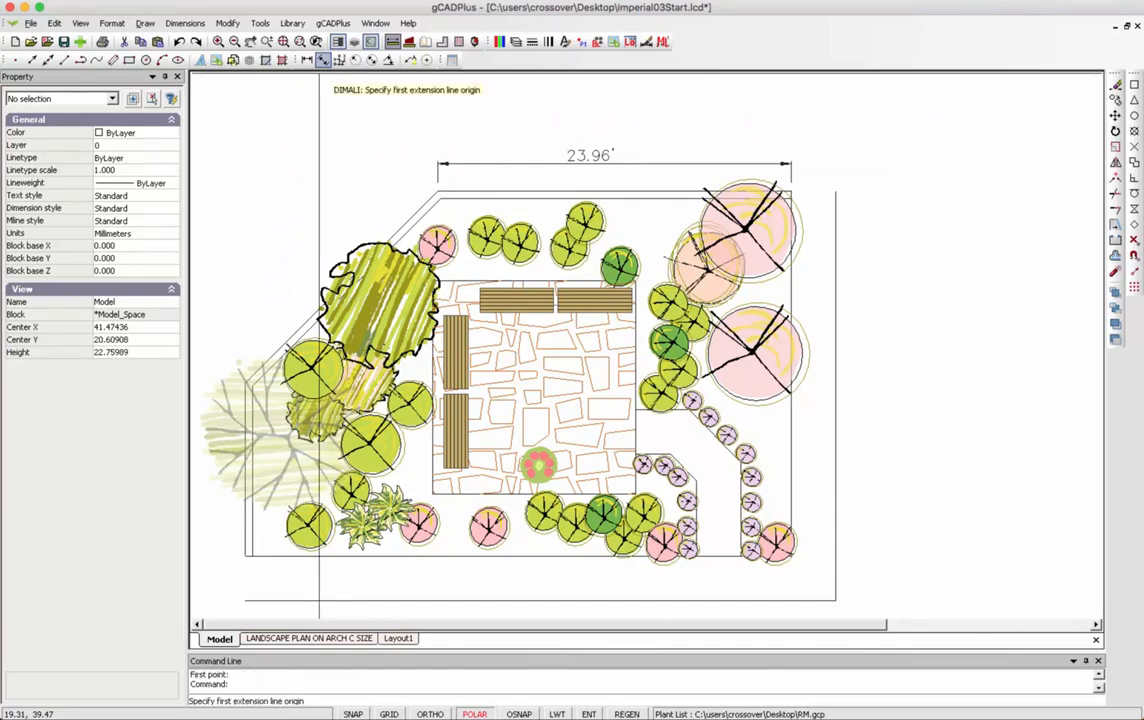
Dimension the angled upper-left boundary edge at 18.41′ using endpoint snaps on both corners.
right_click(361, 147)
mouse_move(405, 188)
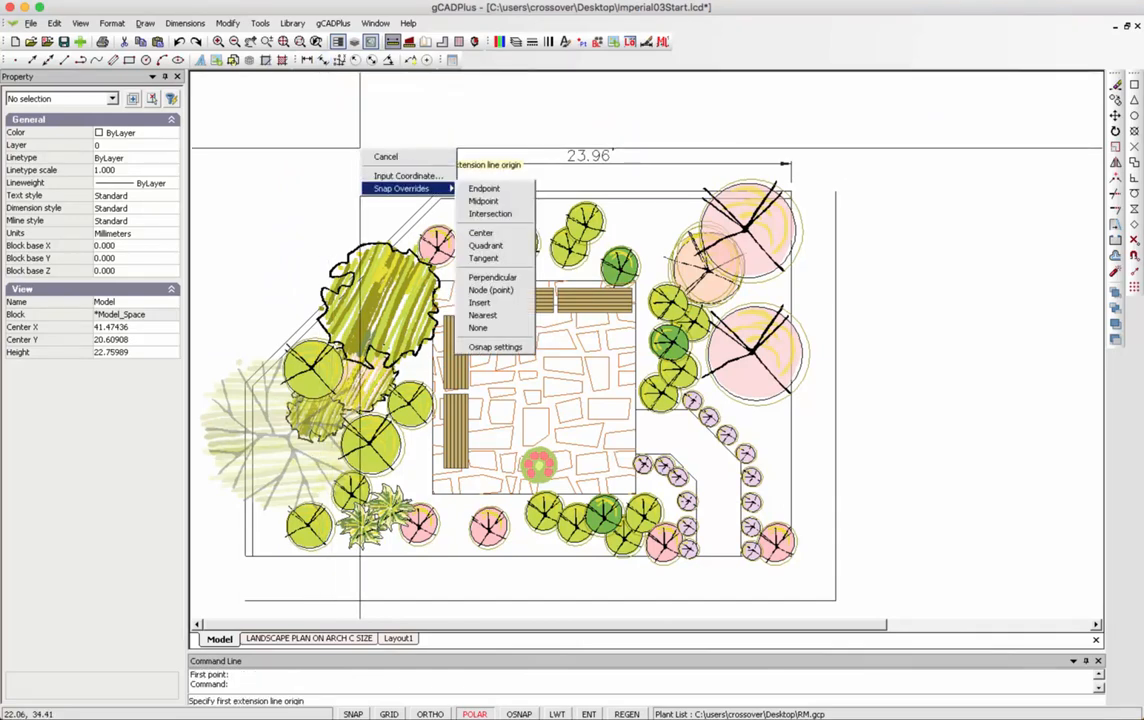
left_click(484, 188)
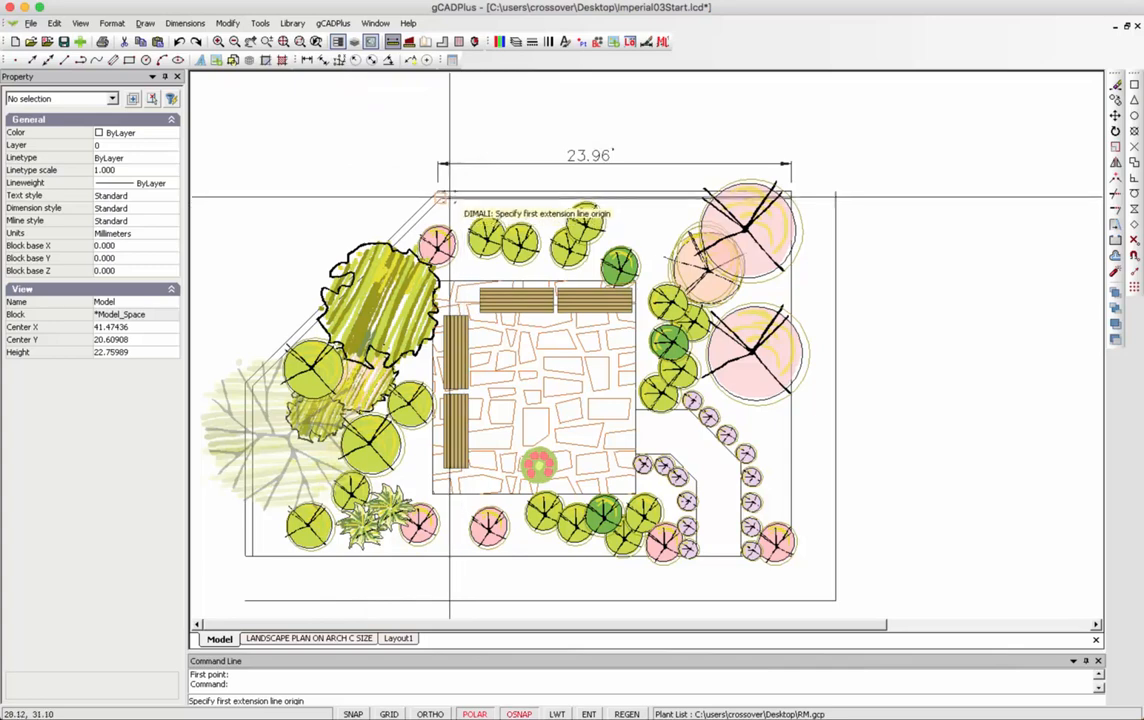
left_click(437, 189)
right_click(297, 254)
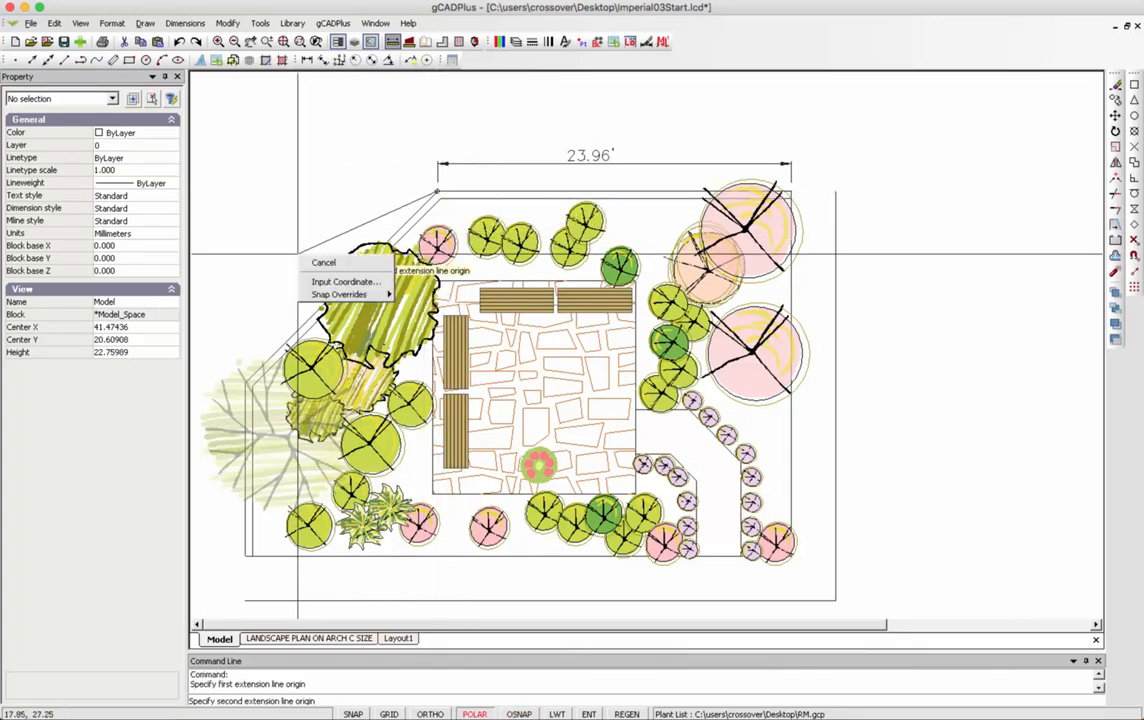
mouse_move(340, 294)
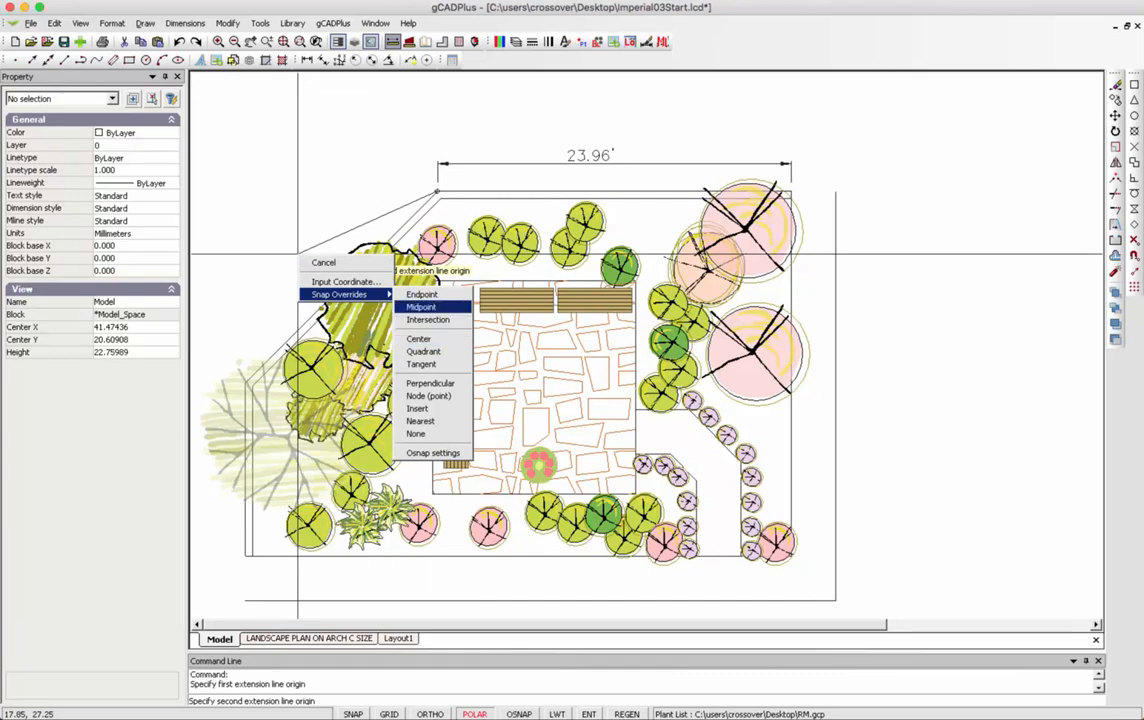
left_click(422, 295)
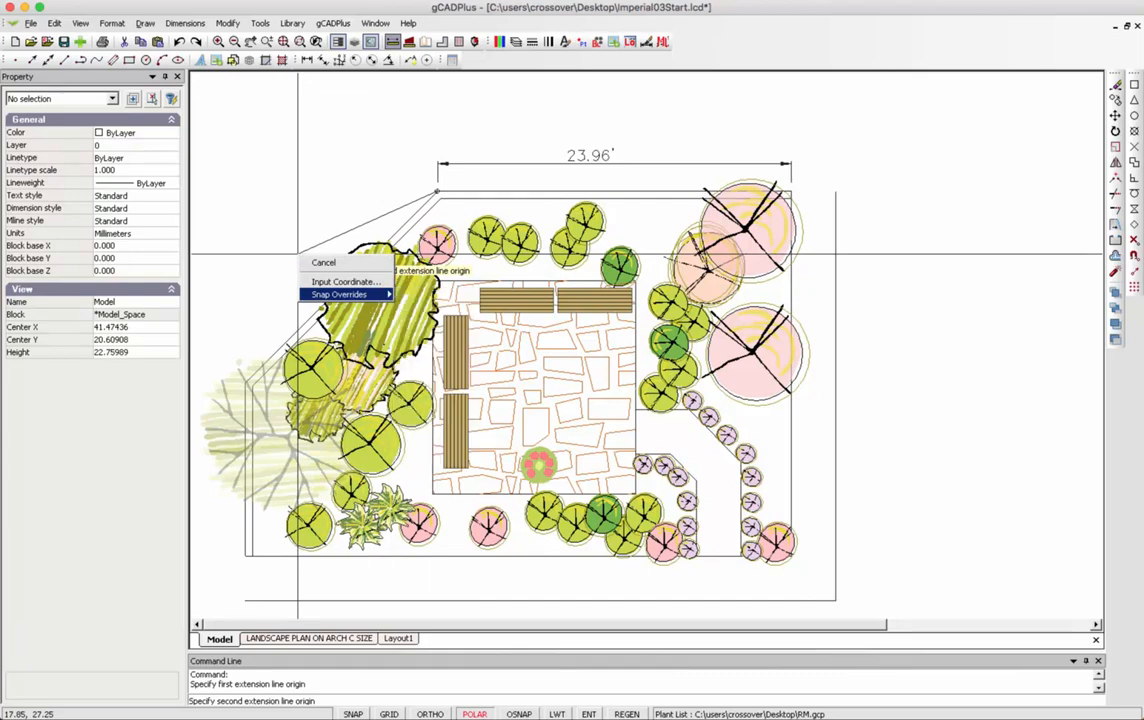
left_click(248, 381)
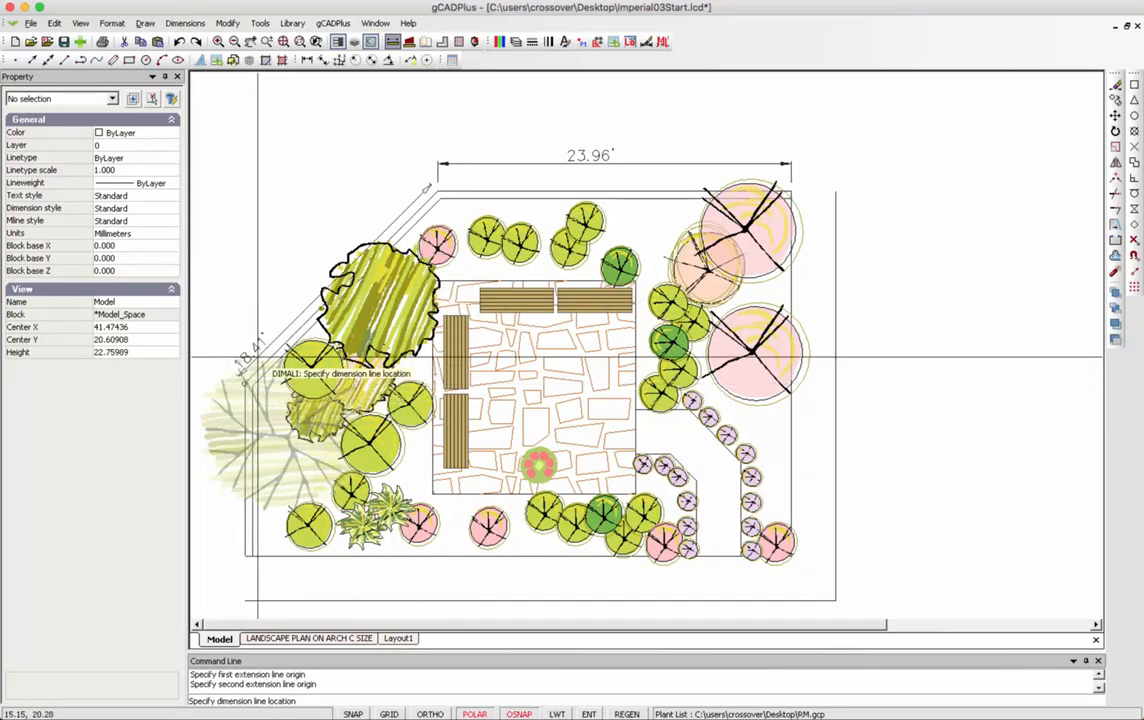
left_click(297, 280)
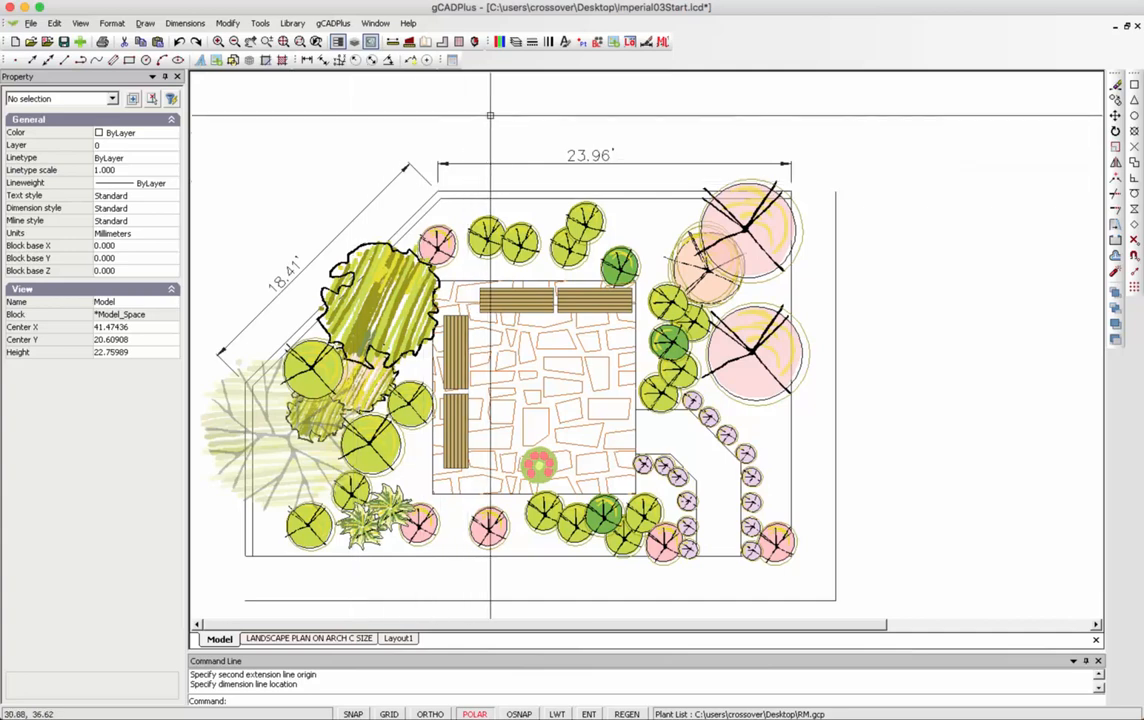
Create a seventh layer named L-DIM and set it as the current layer.
left_click(515, 41)
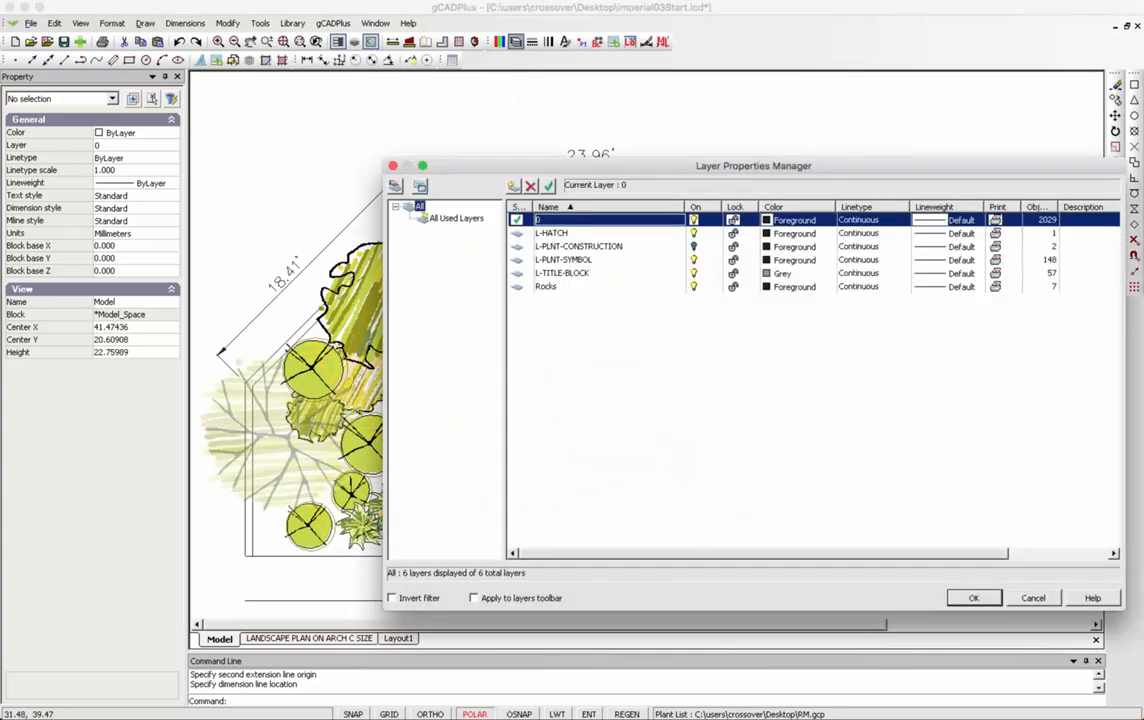
left_click(513, 186)
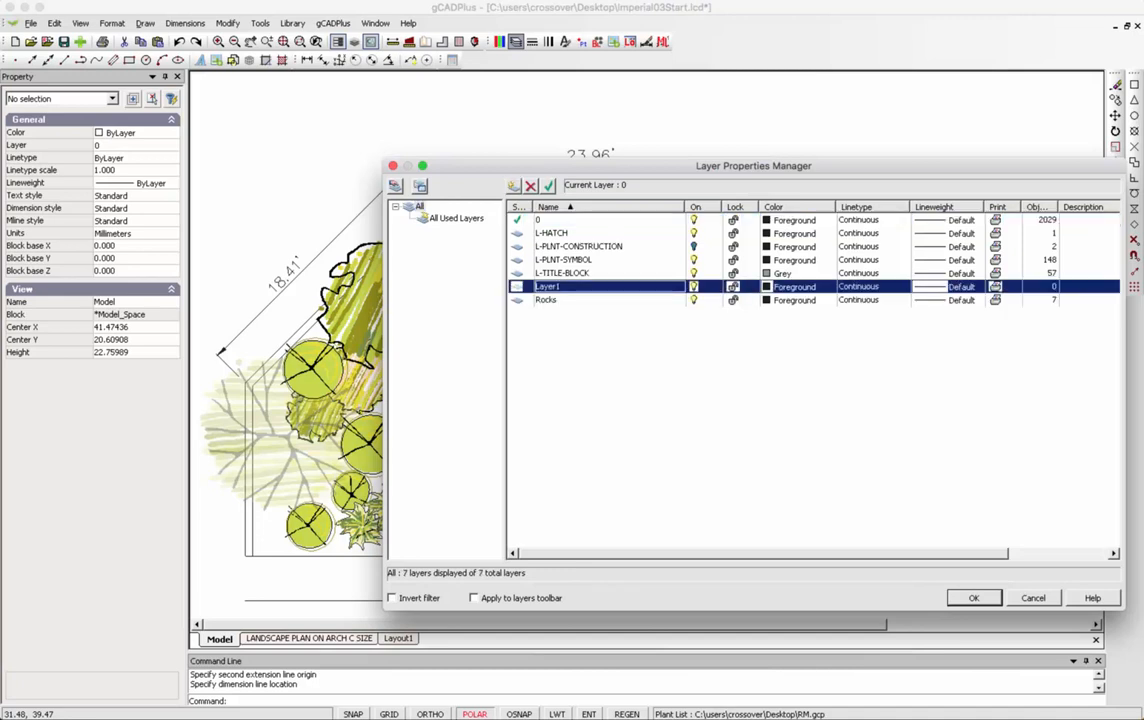
double_click(548, 287)
type("L-DIM")
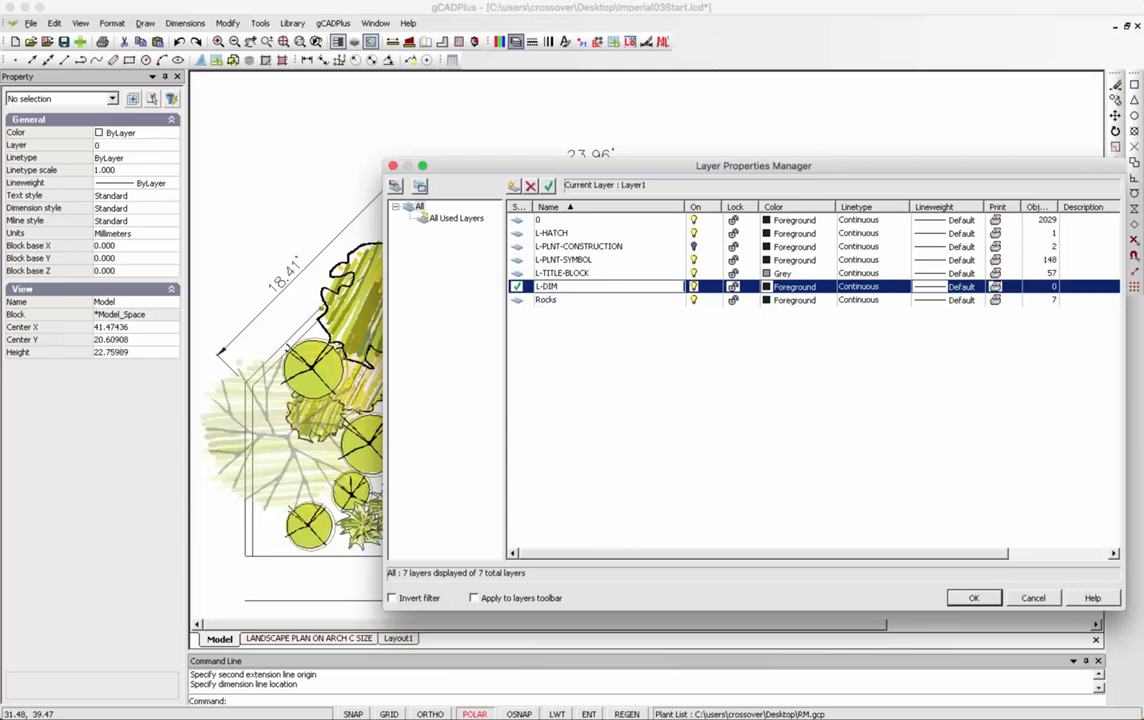
key("Return")
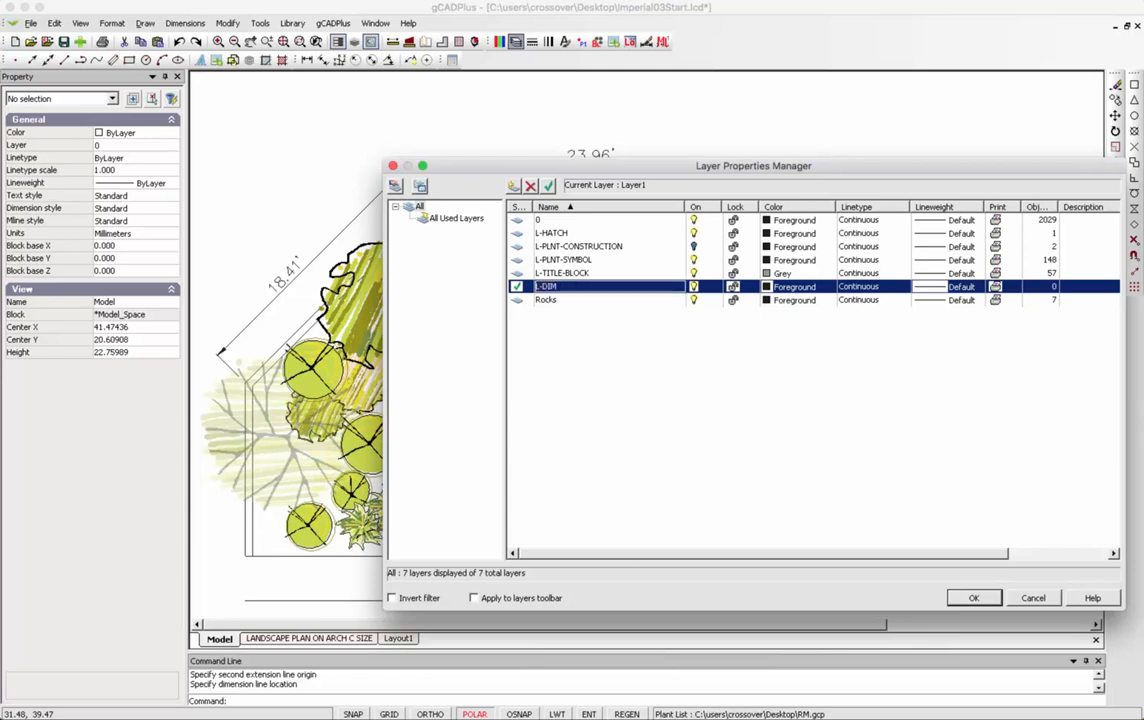
left_click(974, 598)
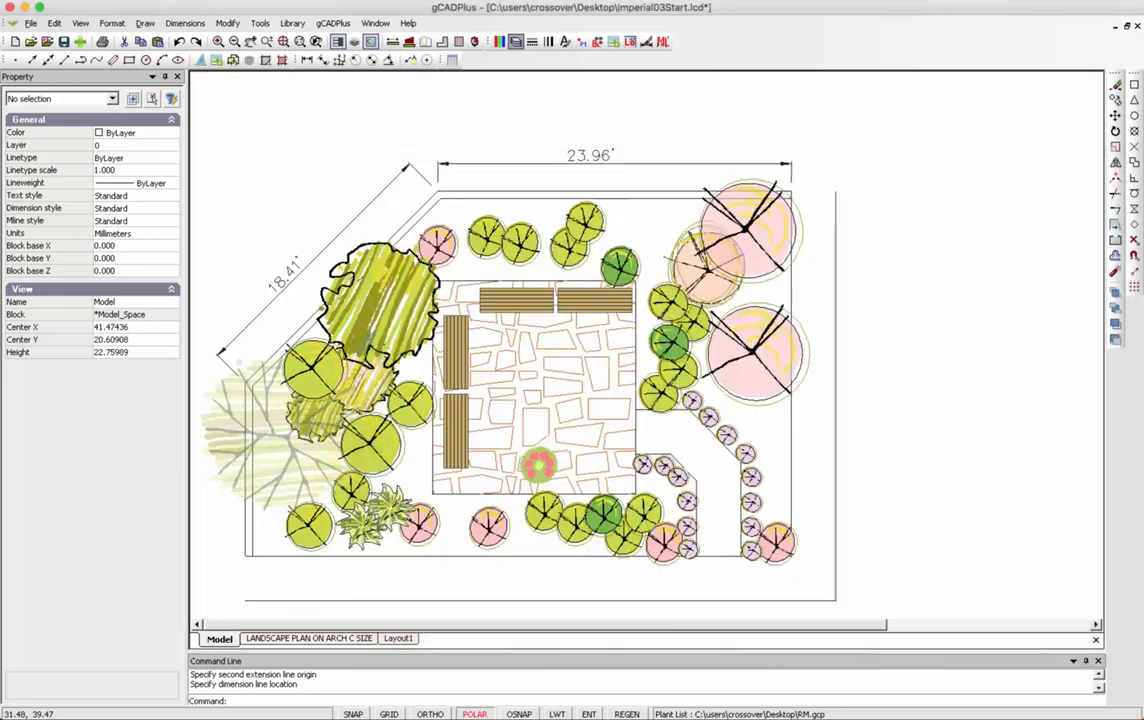
Move the 23.96′ and 18.41′ dimensions from layer 0 onto L-DIM.
left_click(608, 158)
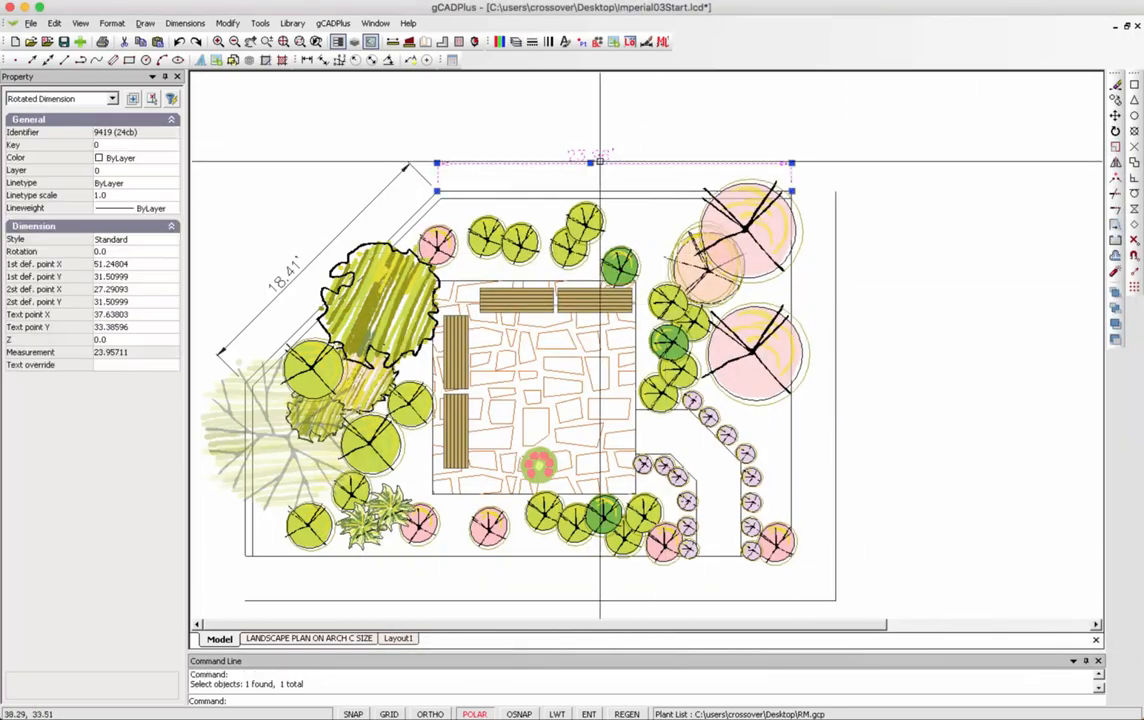
left_click(289, 273)
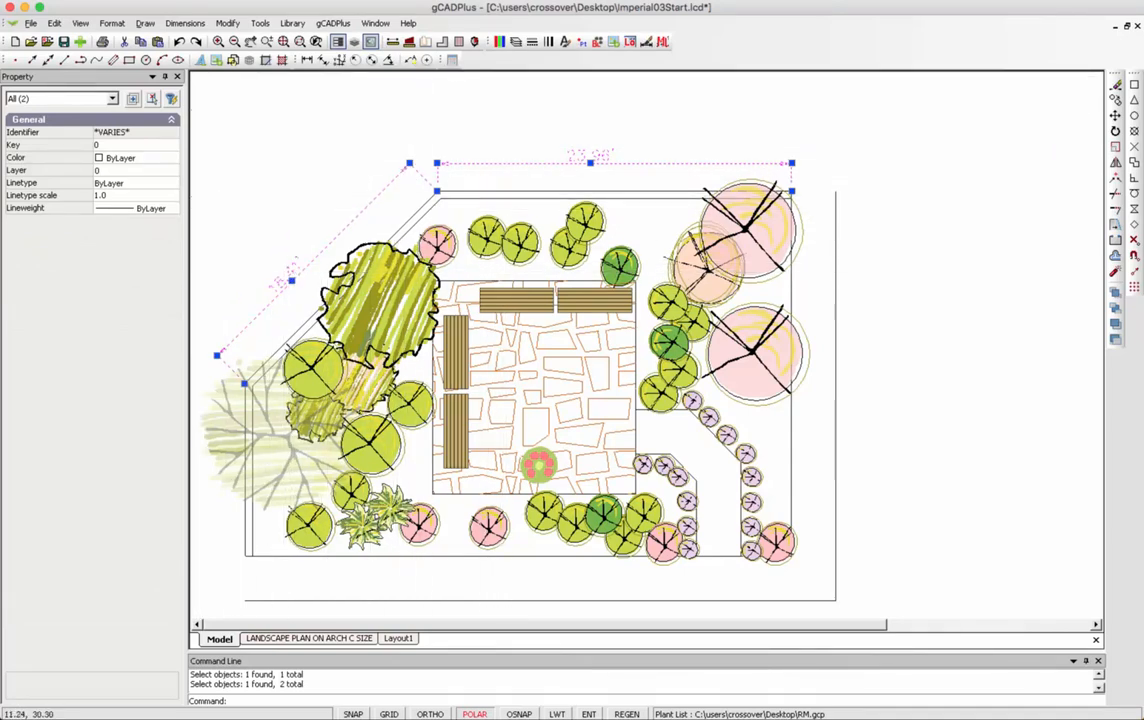
left_click(140, 171)
left_click(171, 173)
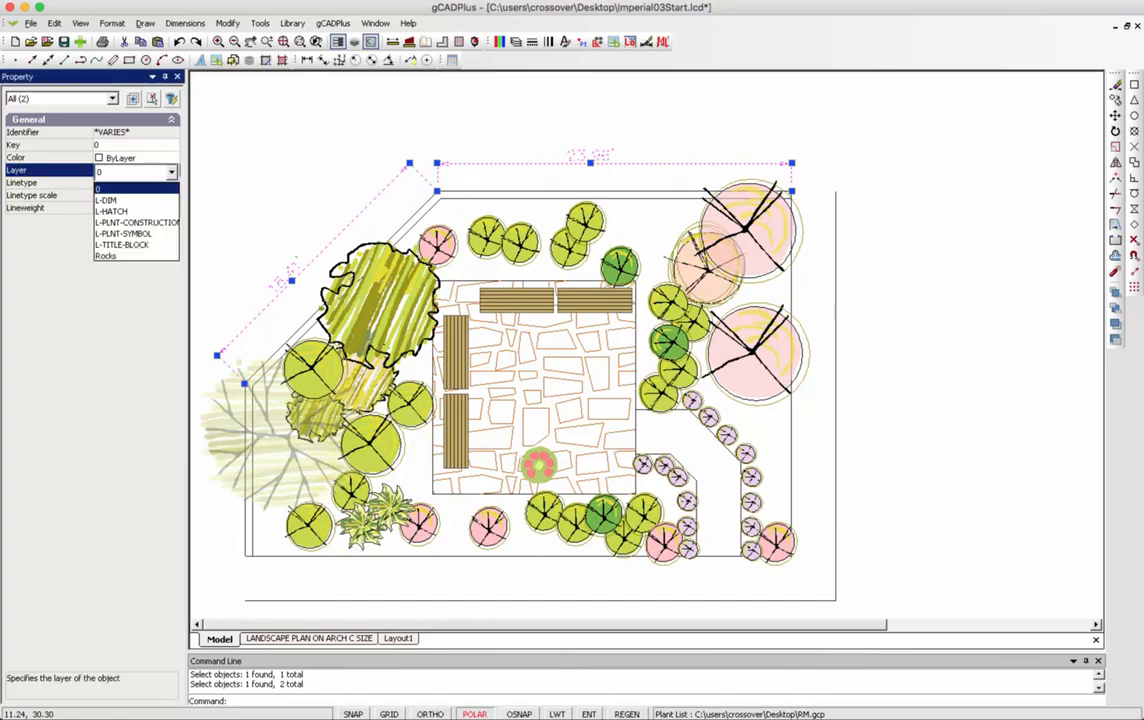
left_click(106, 200)
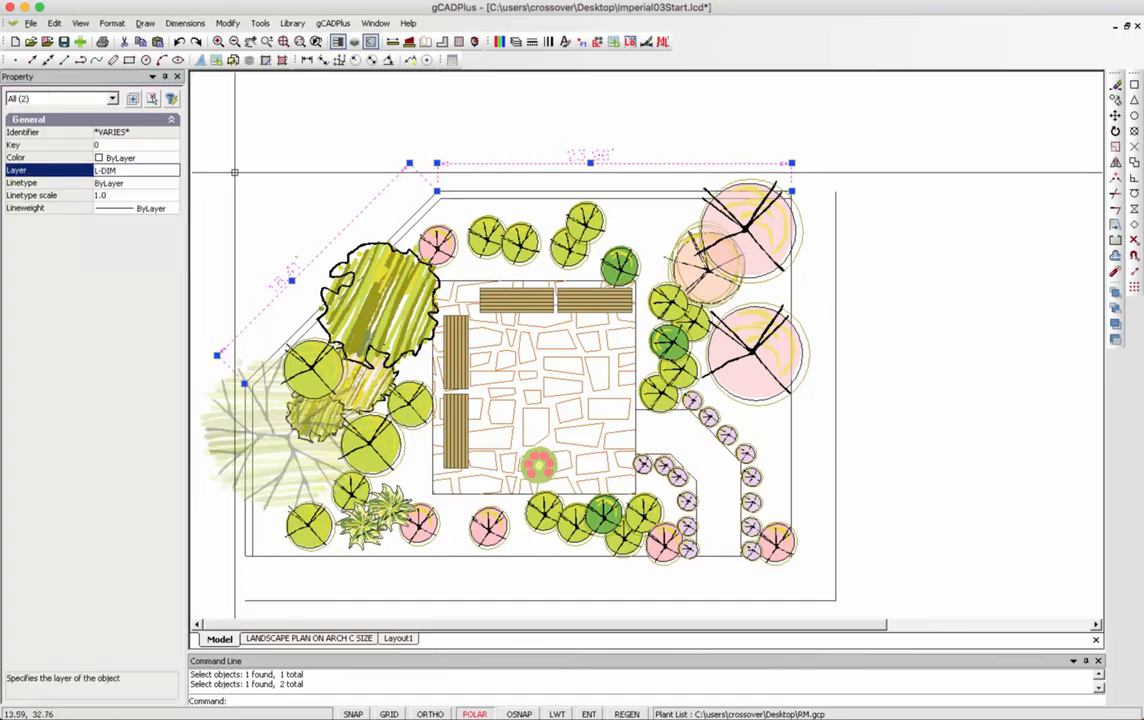
right_click(241, 169)
left_click(280, 190)
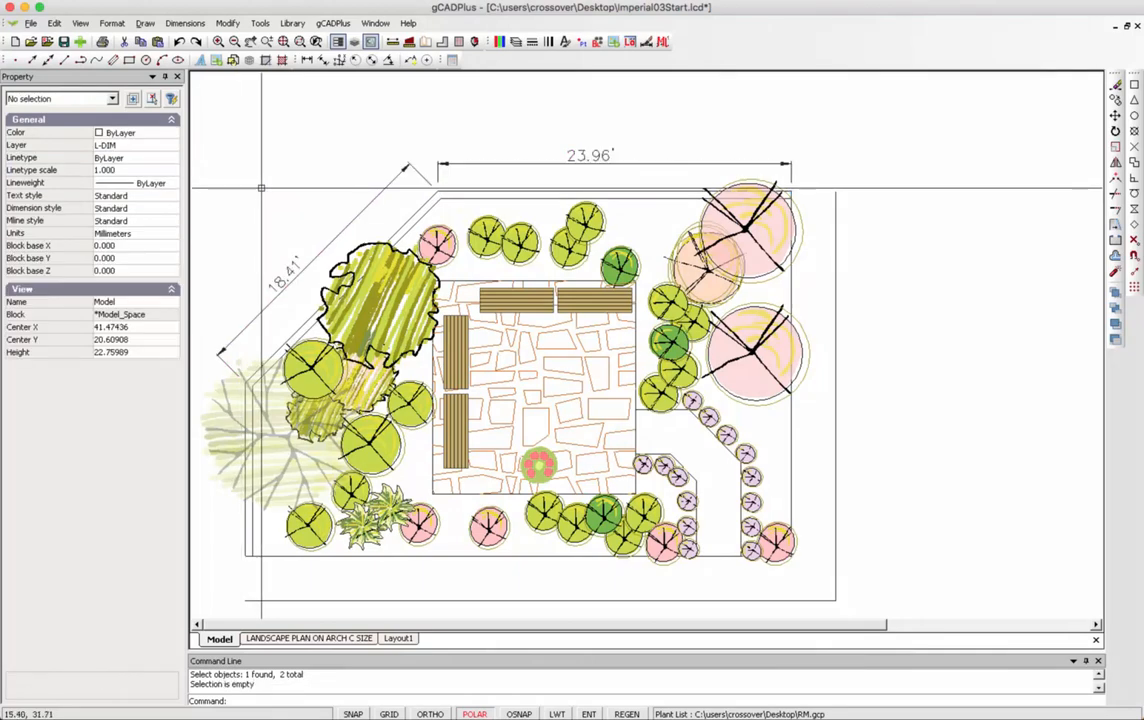
scroll(288, 190, "down", 2)
middle_click_drag(288, 190, 378, 212)
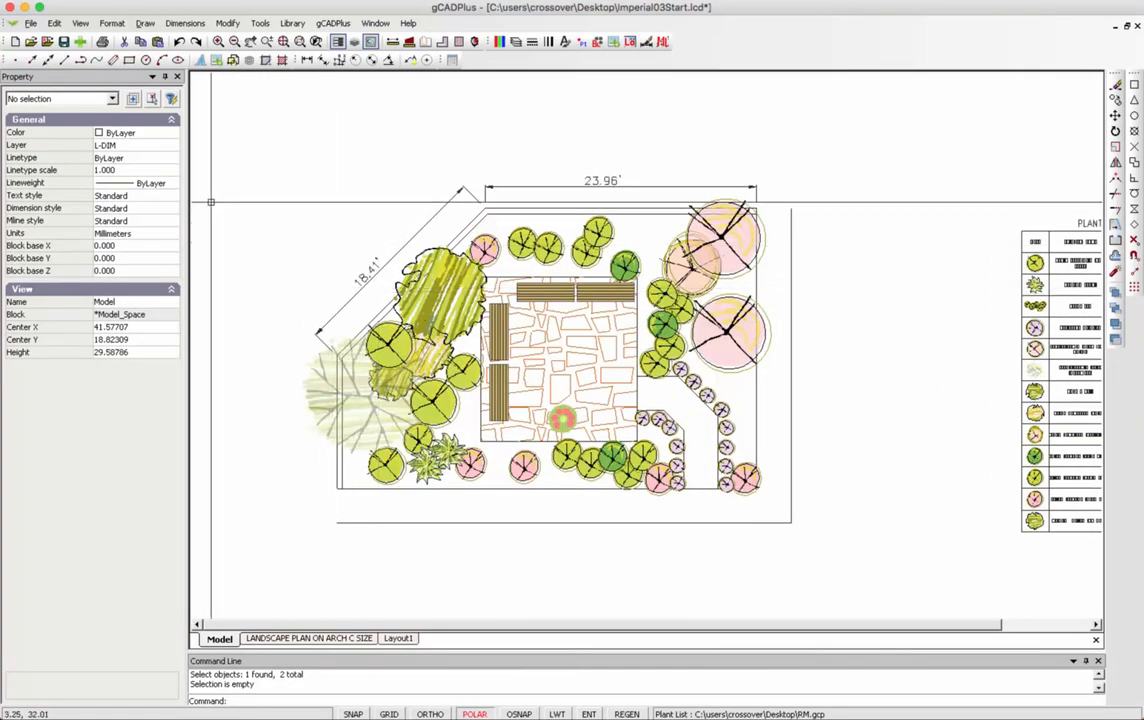
left_click(134, 146)
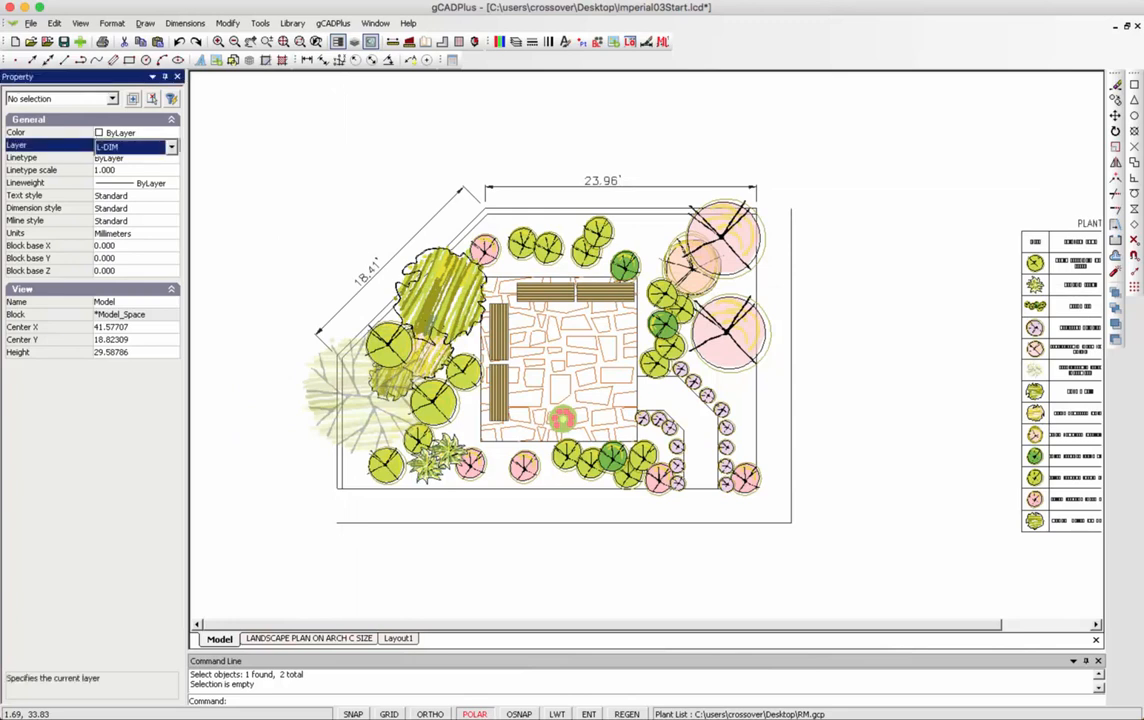
key("Escape")
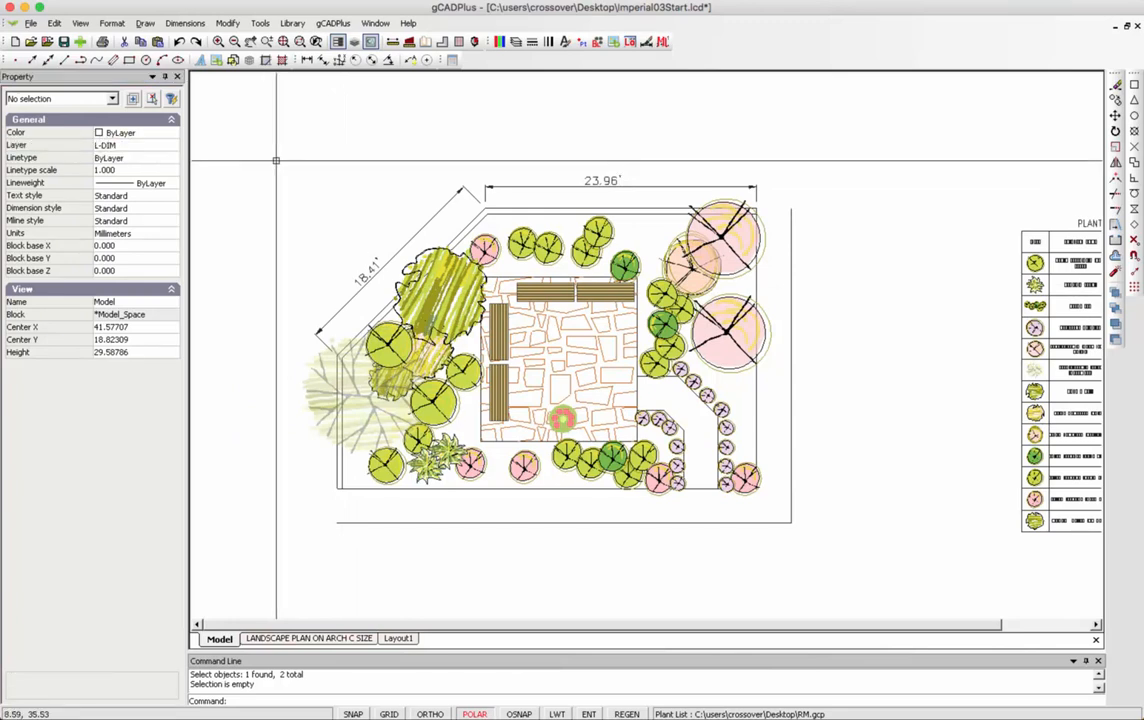
Dimension the plan's left edge vertically at 11.71', snapping to both left corners.
left_click(307, 60)
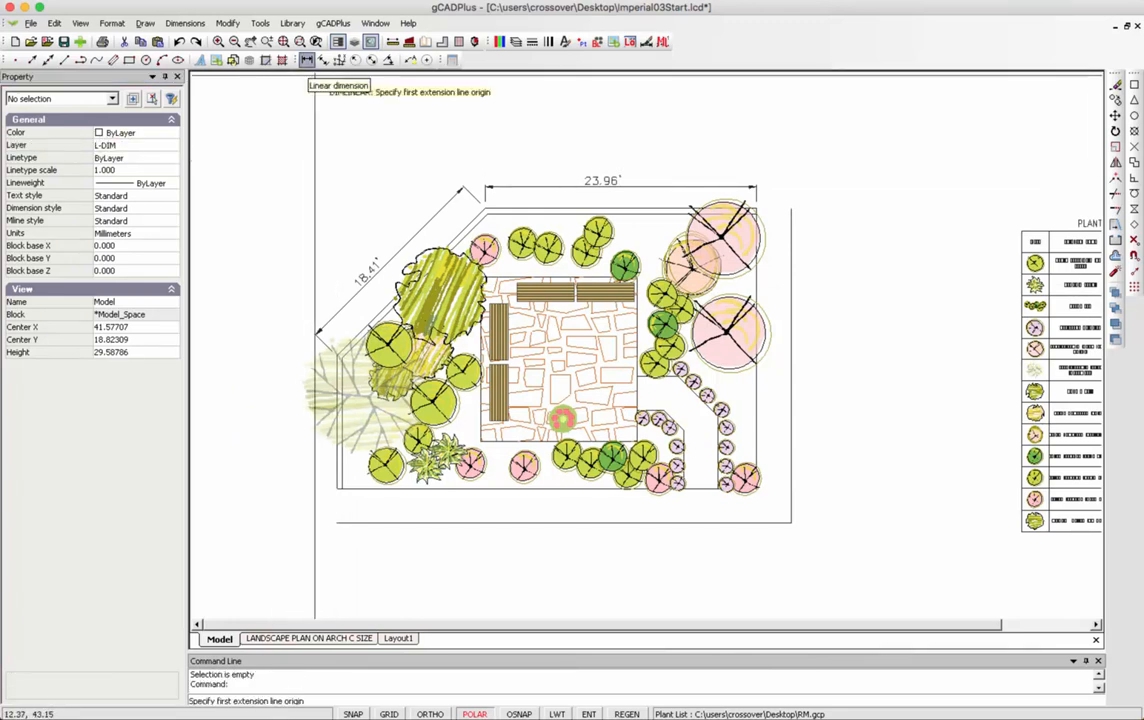
left_click(1134, 85)
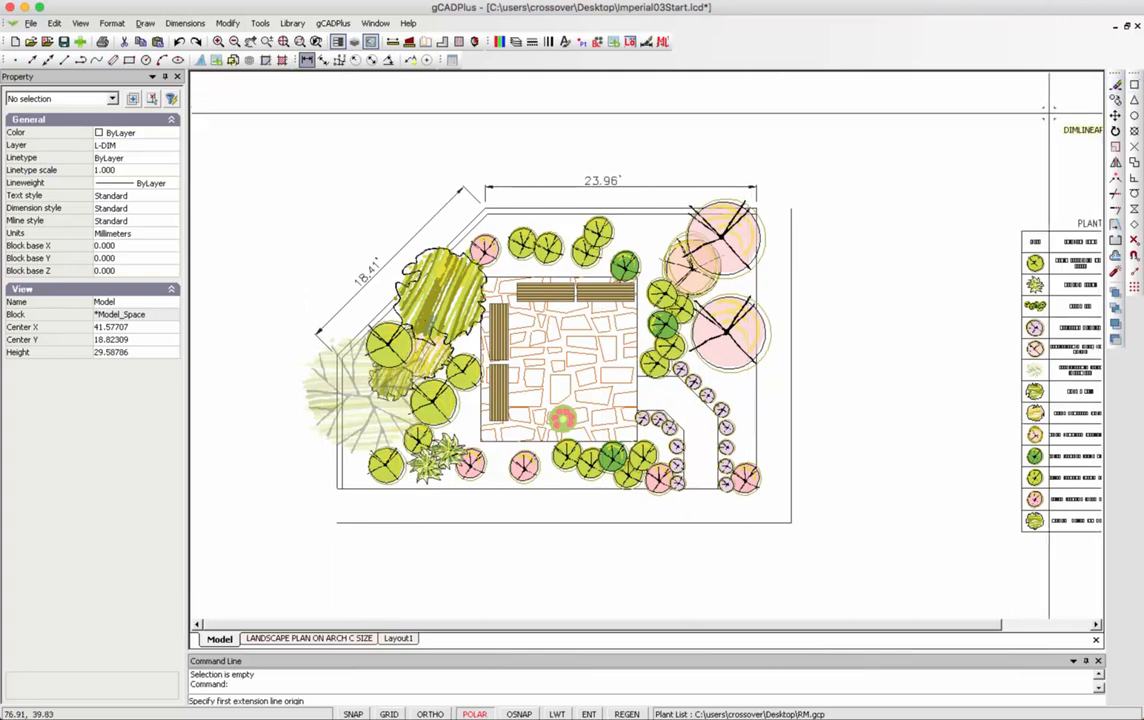
left_click(338, 355)
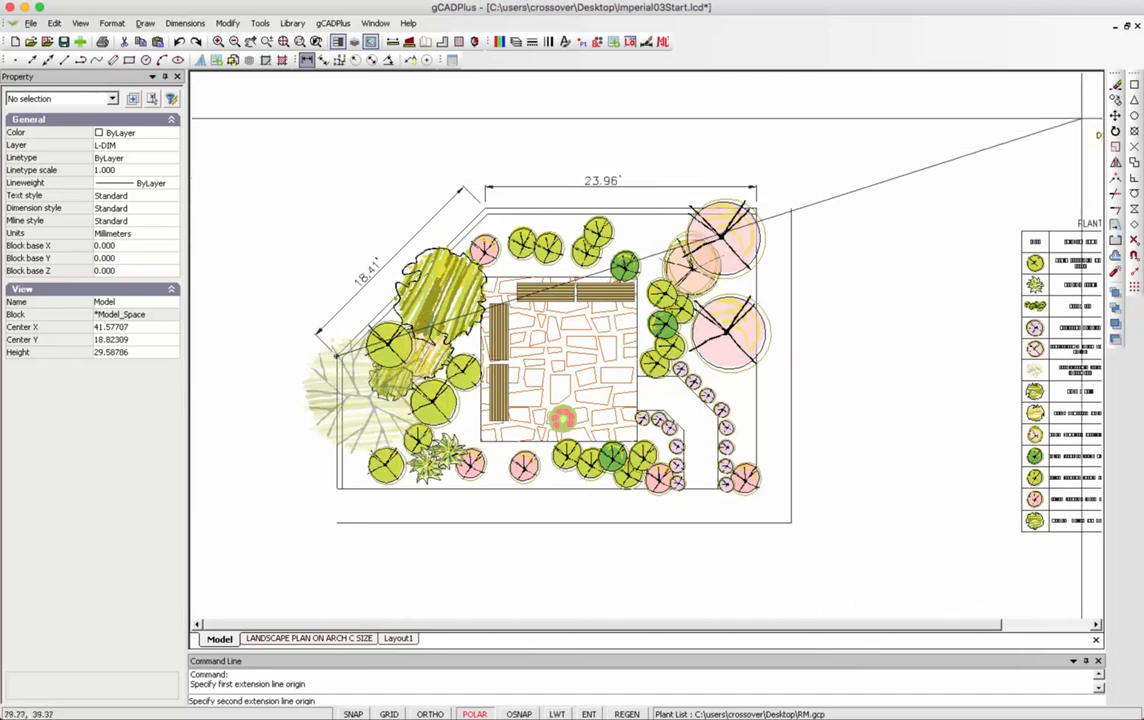
left_click(1134, 85)
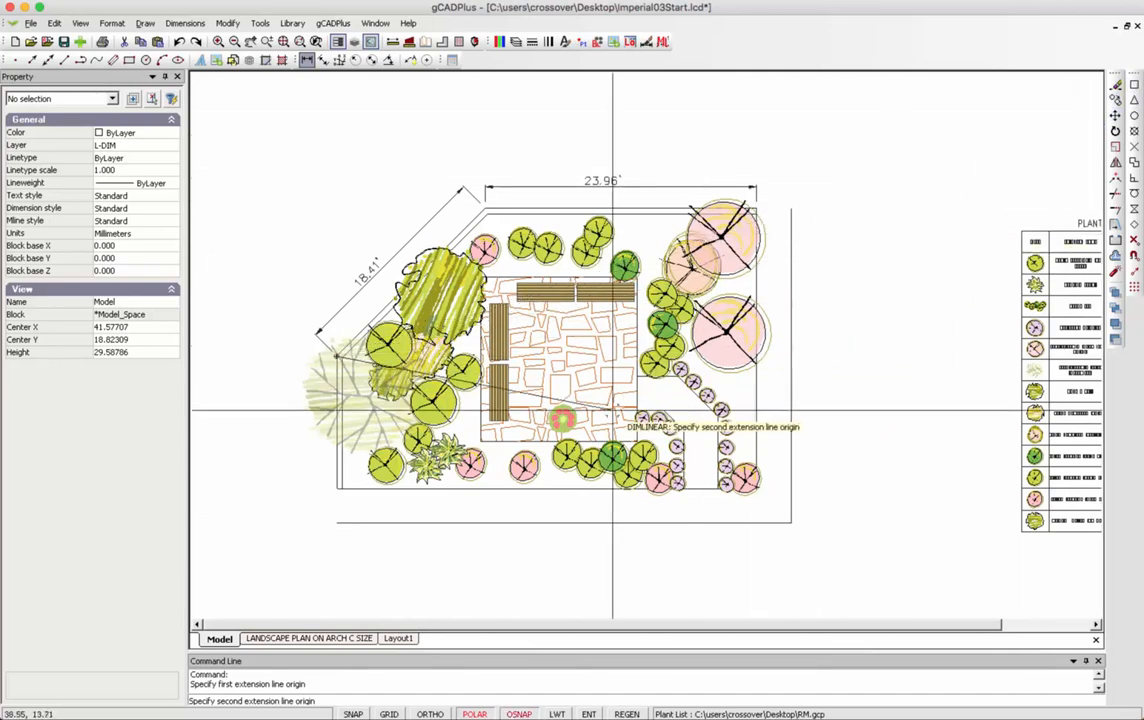
left_click(336, 487)
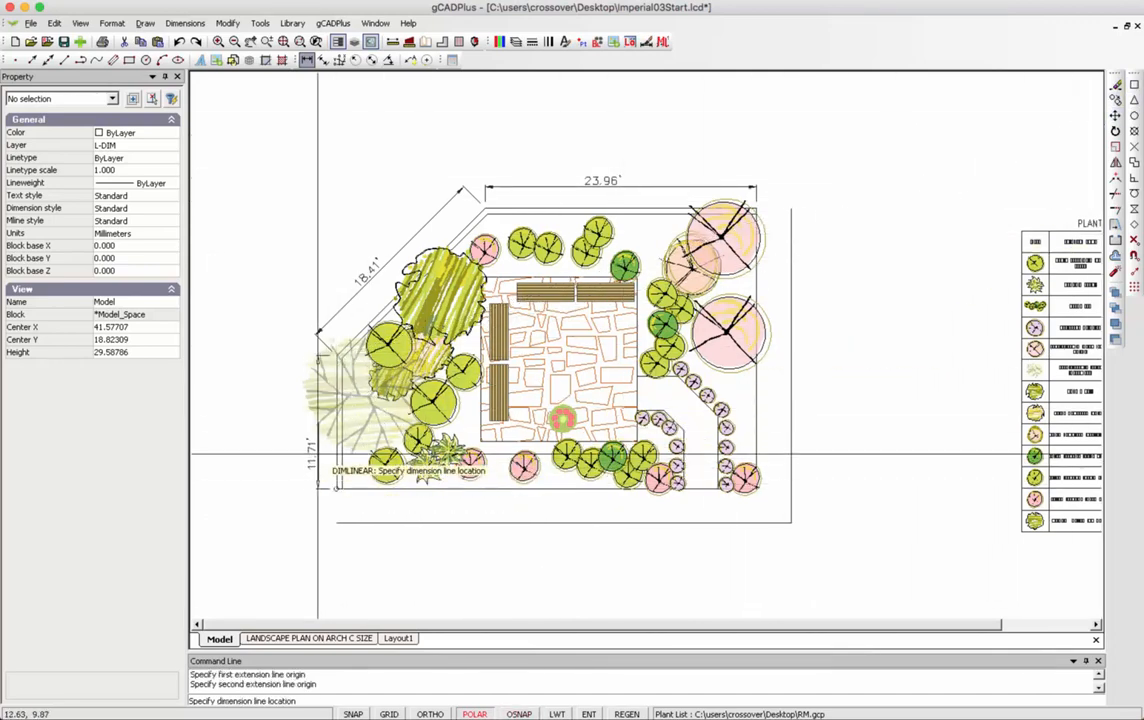
left_click(310, 437)
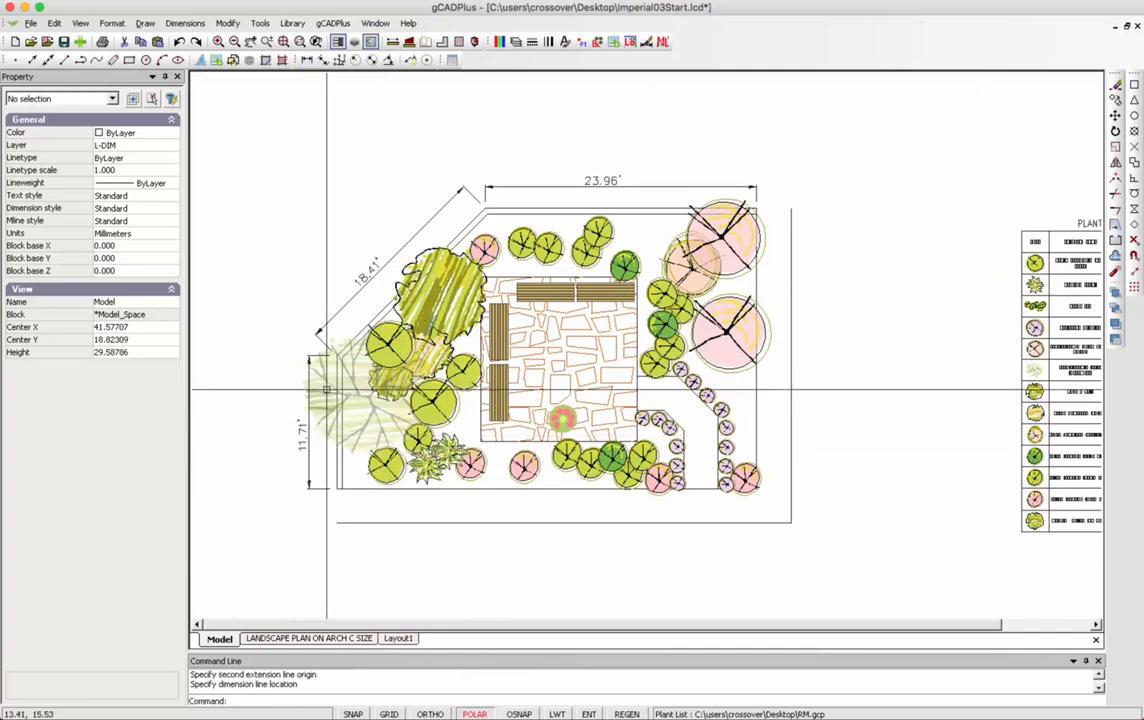
Dismiss the pop-up options and switch to the Layout1 sheet.
right_click(301, 212)
right_click(361, 197)
key("Escape")
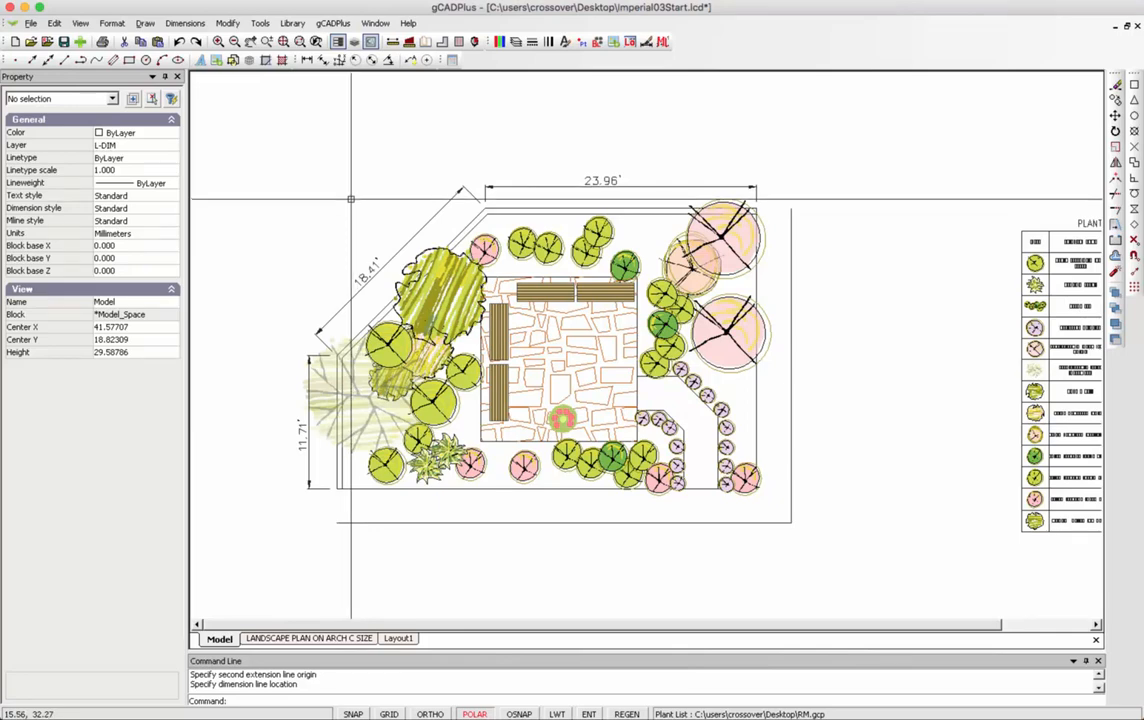
left_click(398, 638)
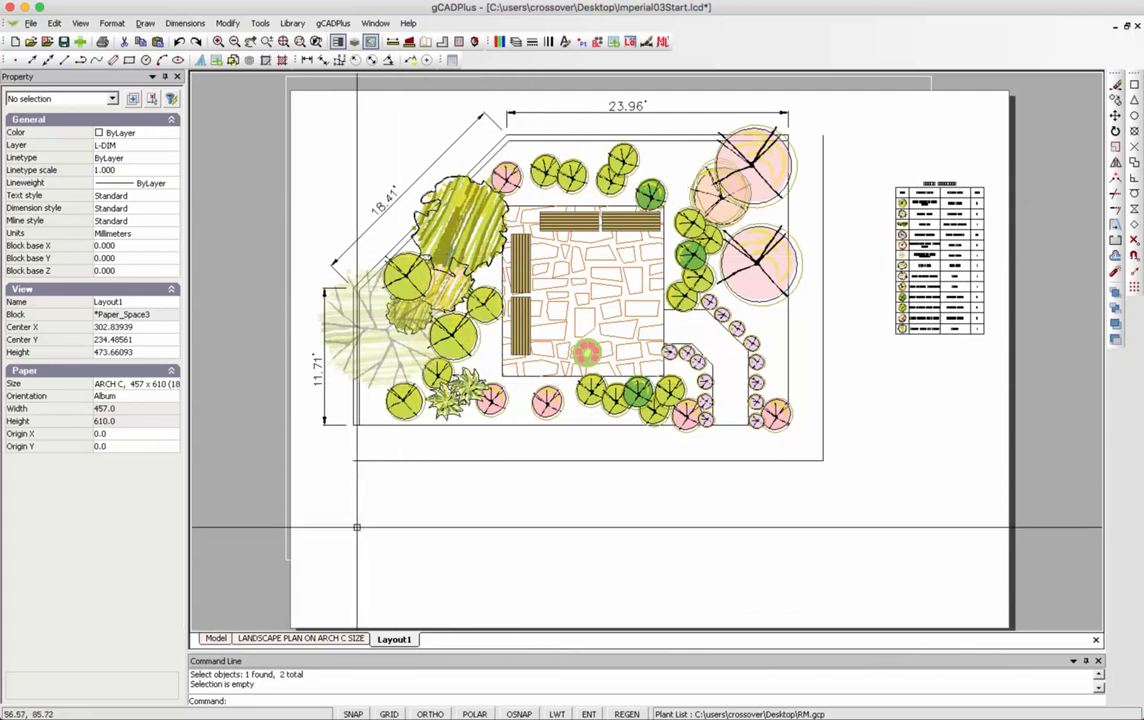
View the LANDSCAPE PLAN ON ARCH C SIZE sheet with the grid on, then return to Model.
left_click(308, 638)
key("F7")
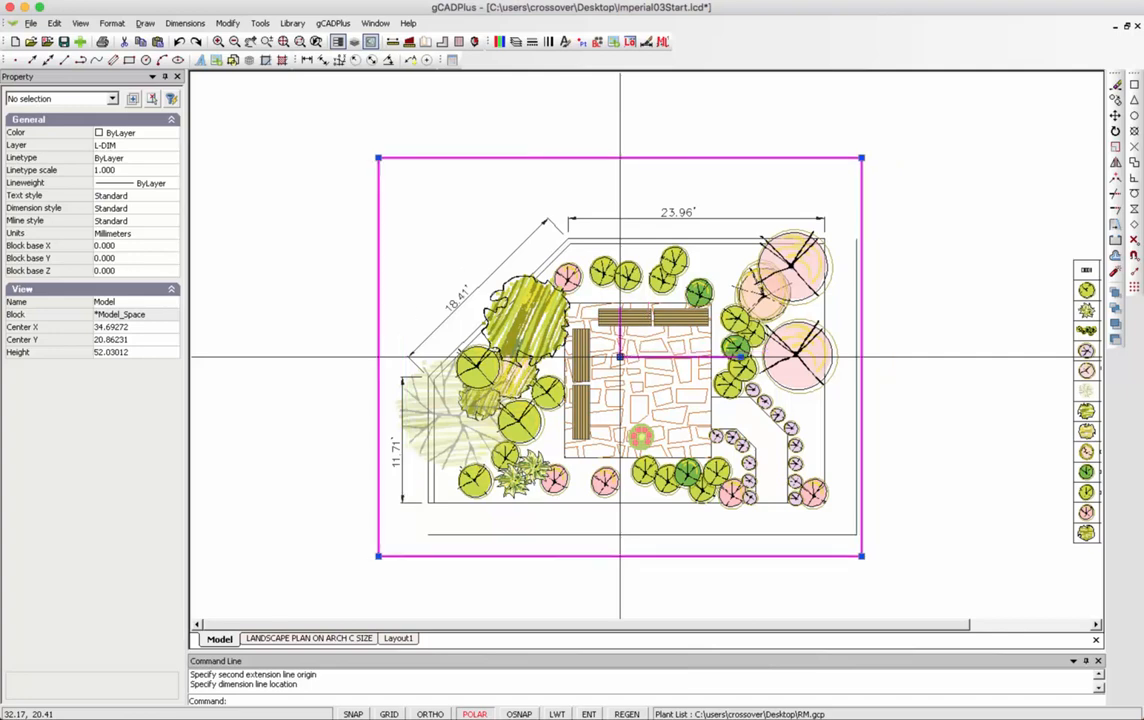
right_click(684, 196)
left_click(720, 196)
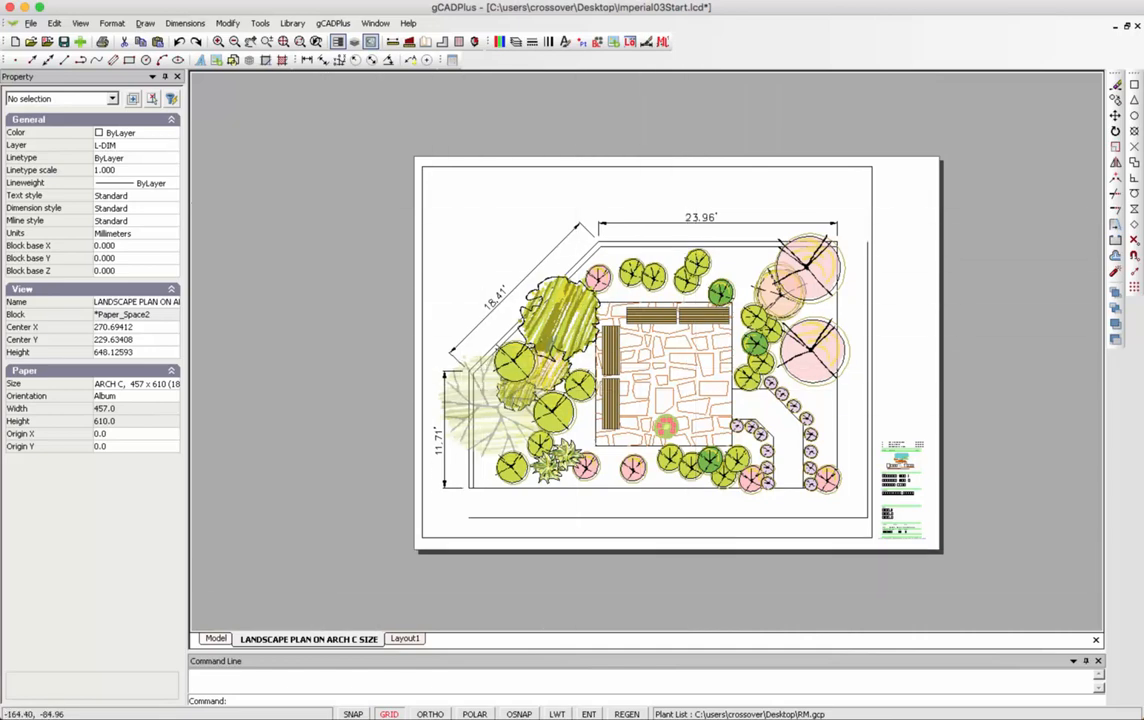
left_click(215, 638)
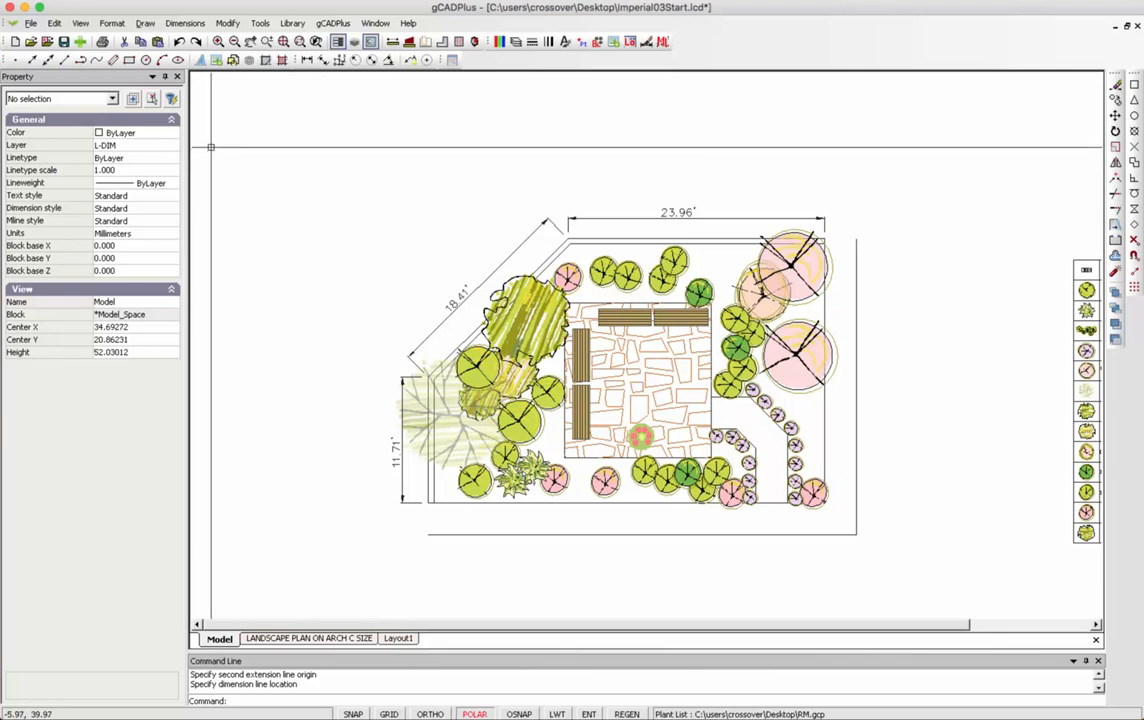
On layer 0, draw a leader at the lower path corner reading 'access to entertaining area'.
left_click(172, 147)
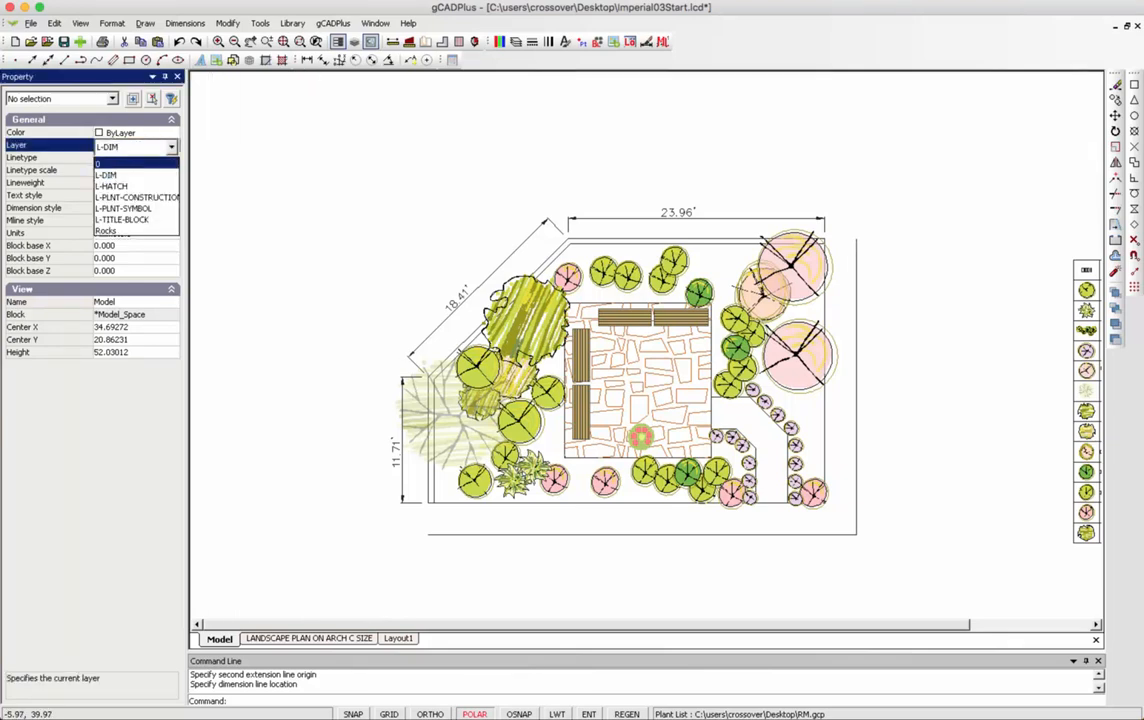
left_click(110, 163)
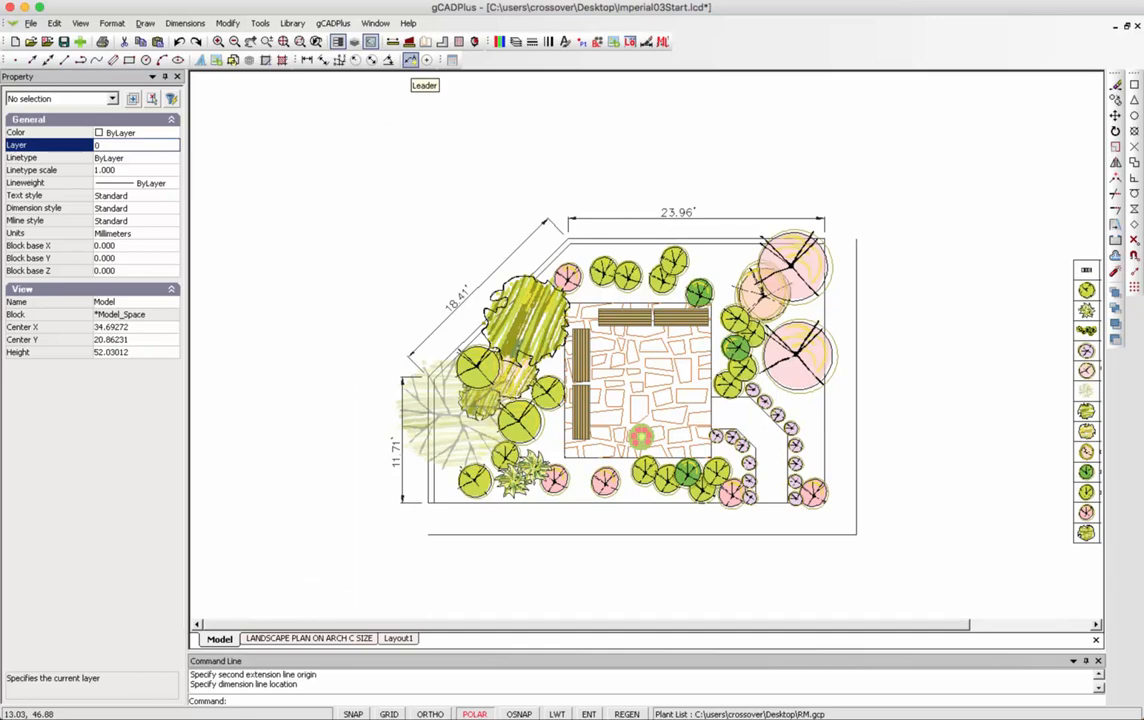
left_click(410, 60)
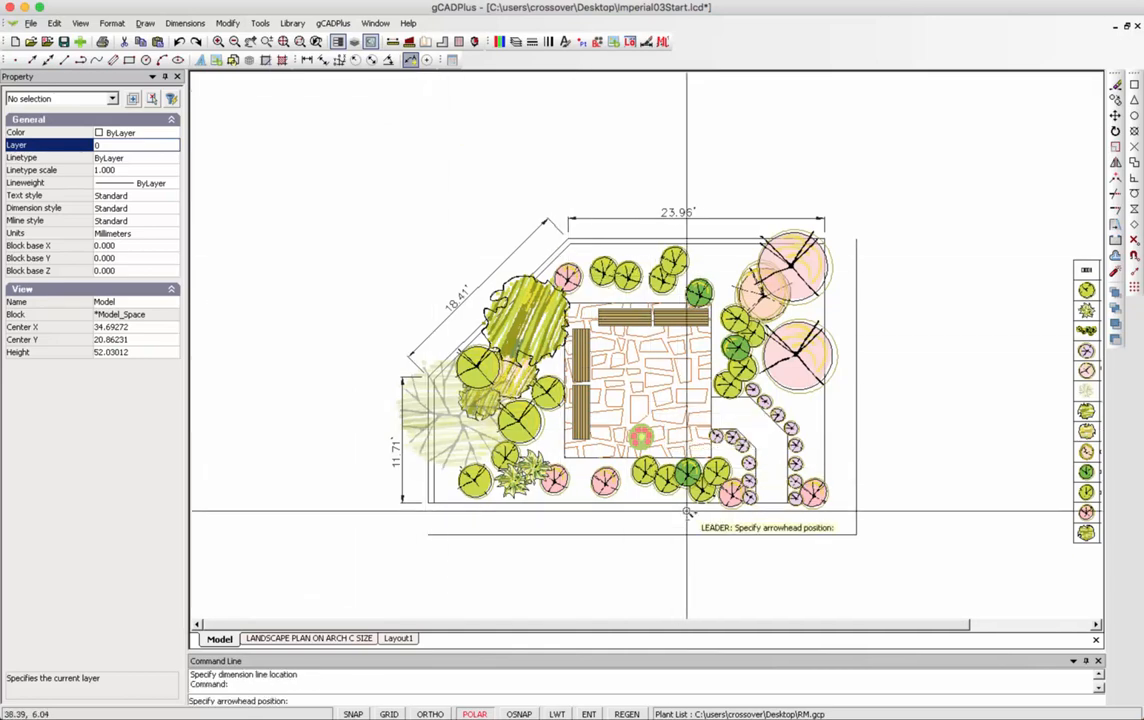
scroll(685, 513, "up", 3)
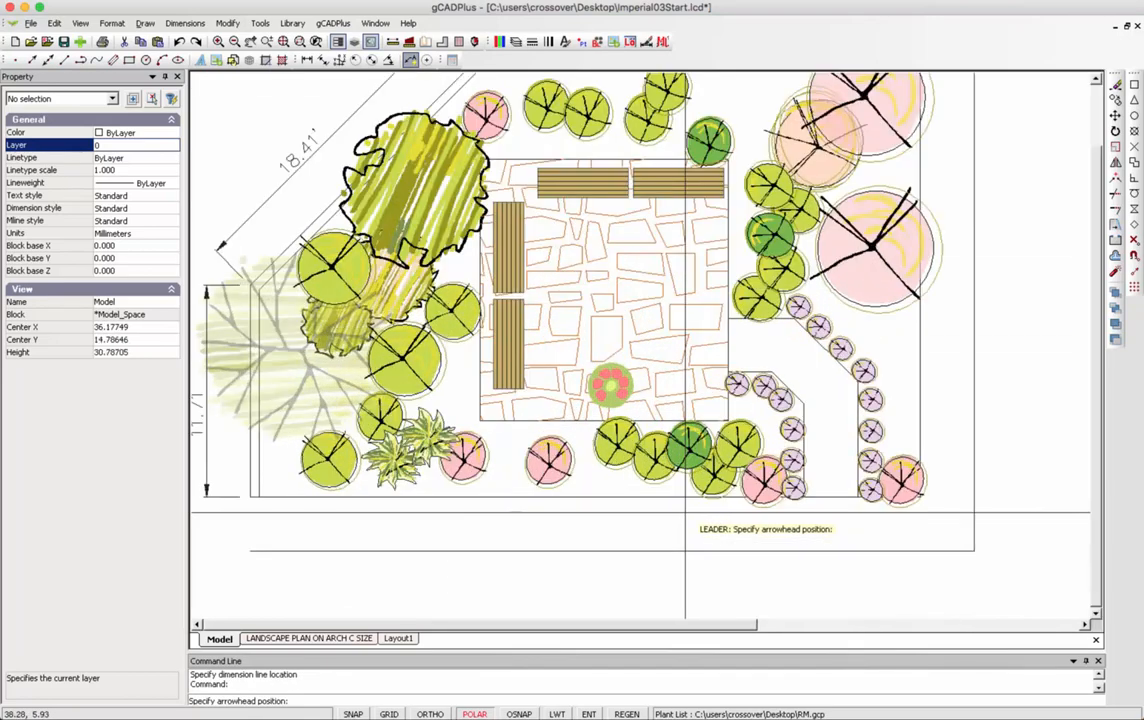
left_click(826, 491)
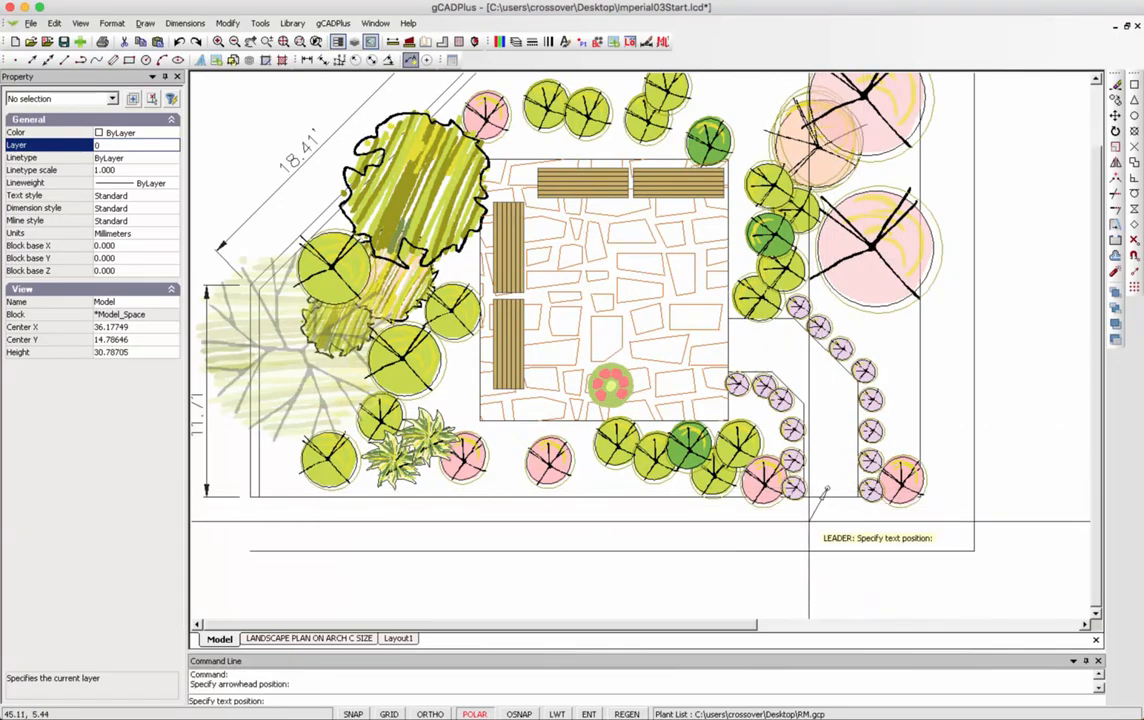
left_click(806, 508)
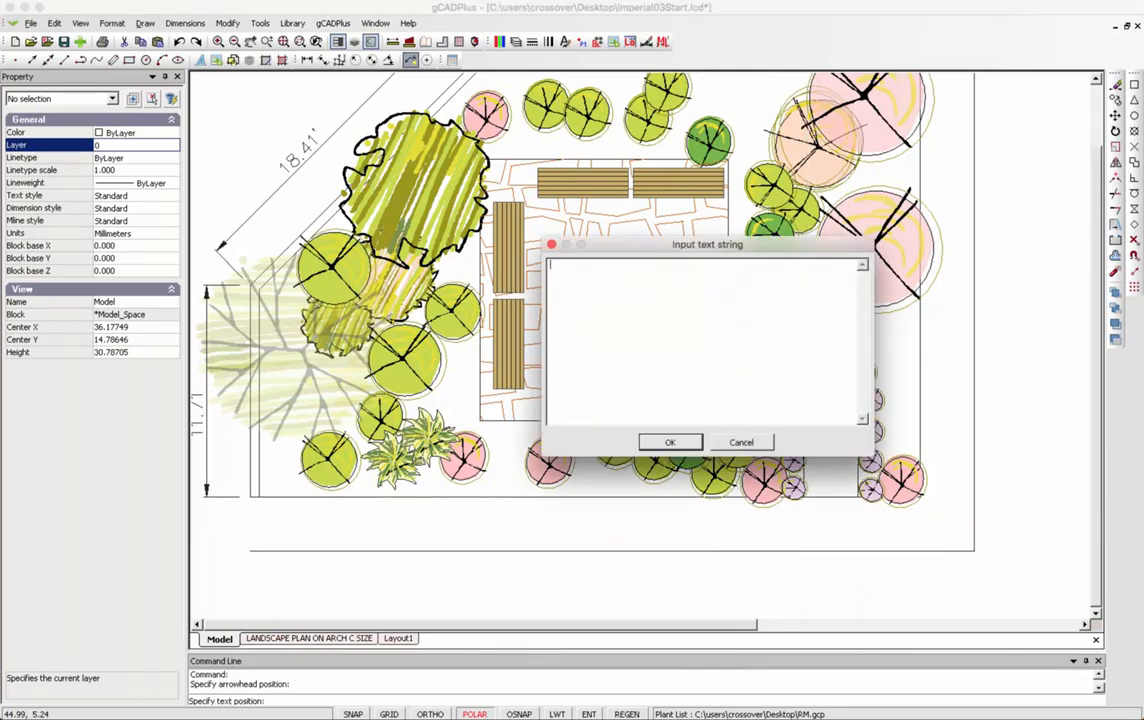
type("access to entertaining area")
left_click(676, 443)
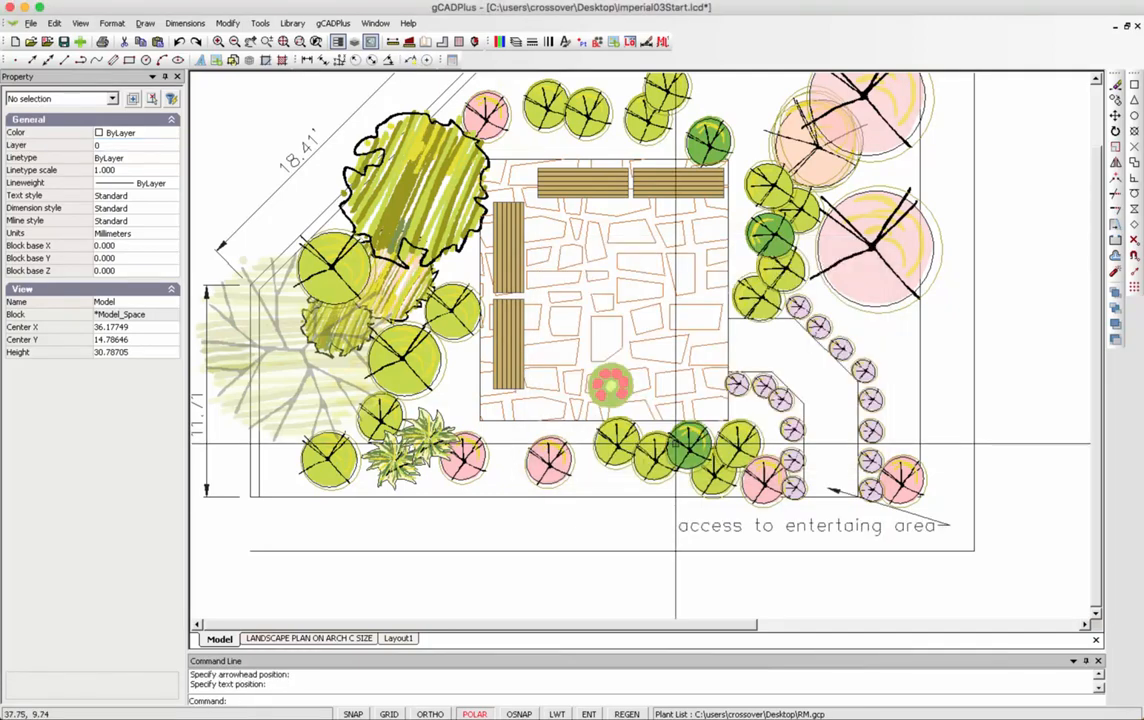
Select the new leader to check it, then clear the selection.
left_click(786, 529)
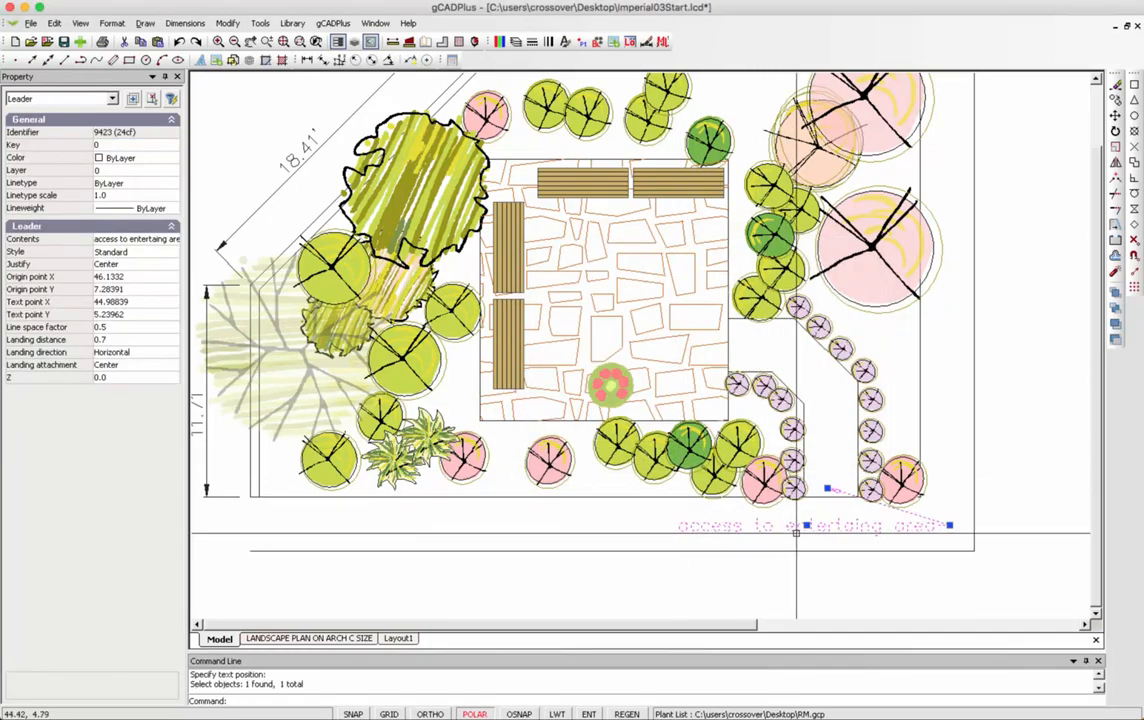
scroll(812, 553, "up", 2)
key("Escape")
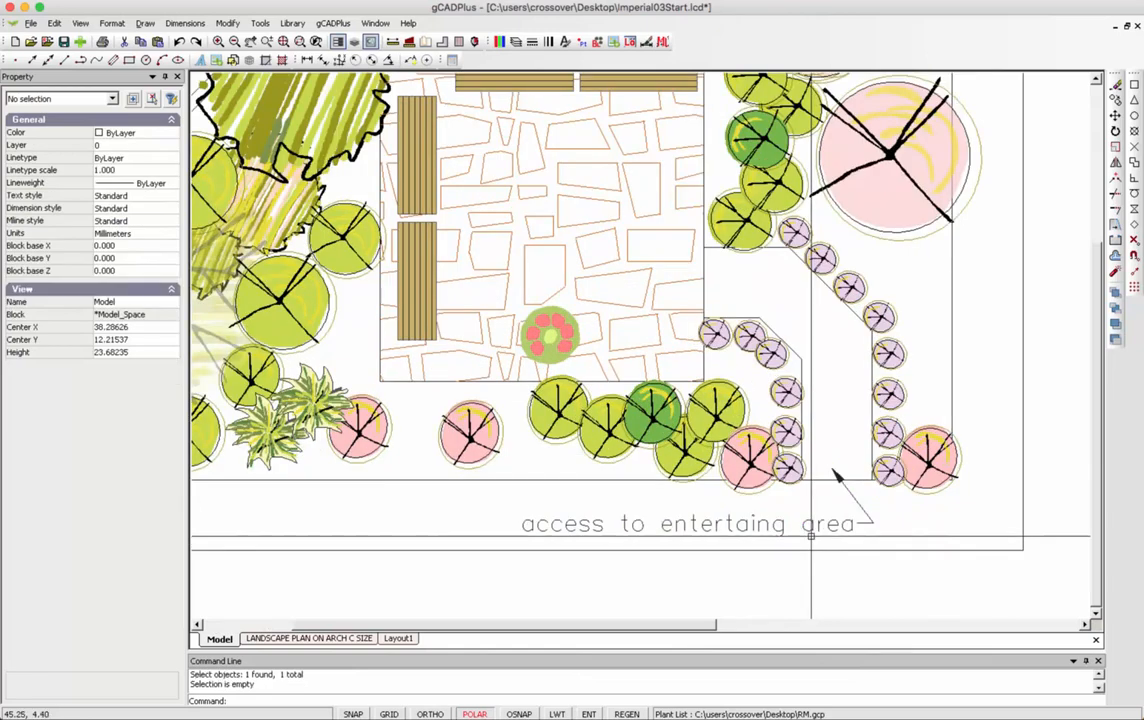
left_click(842, 524)
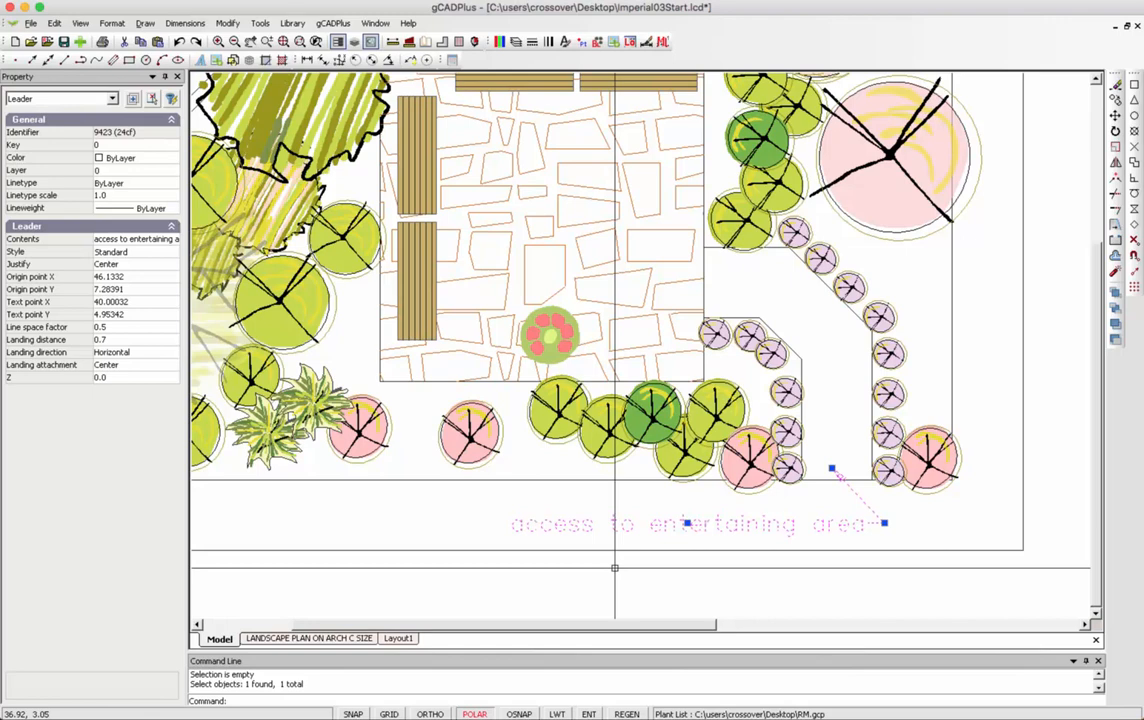
key("Escape")
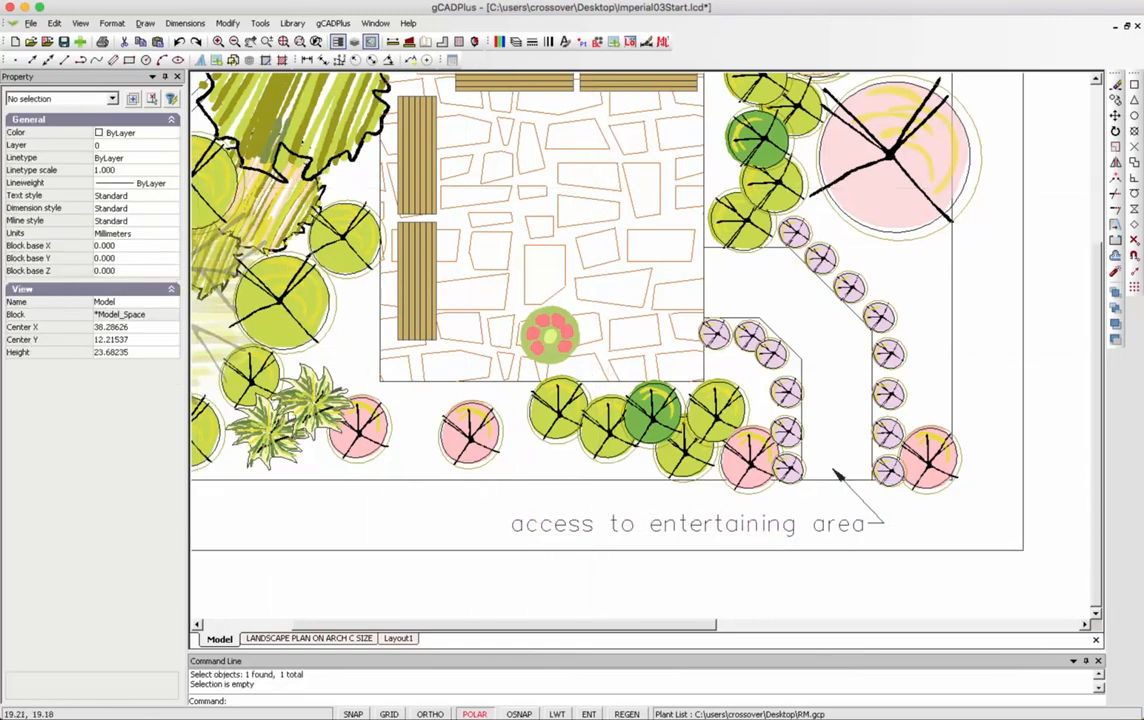
left_click(111, 22)
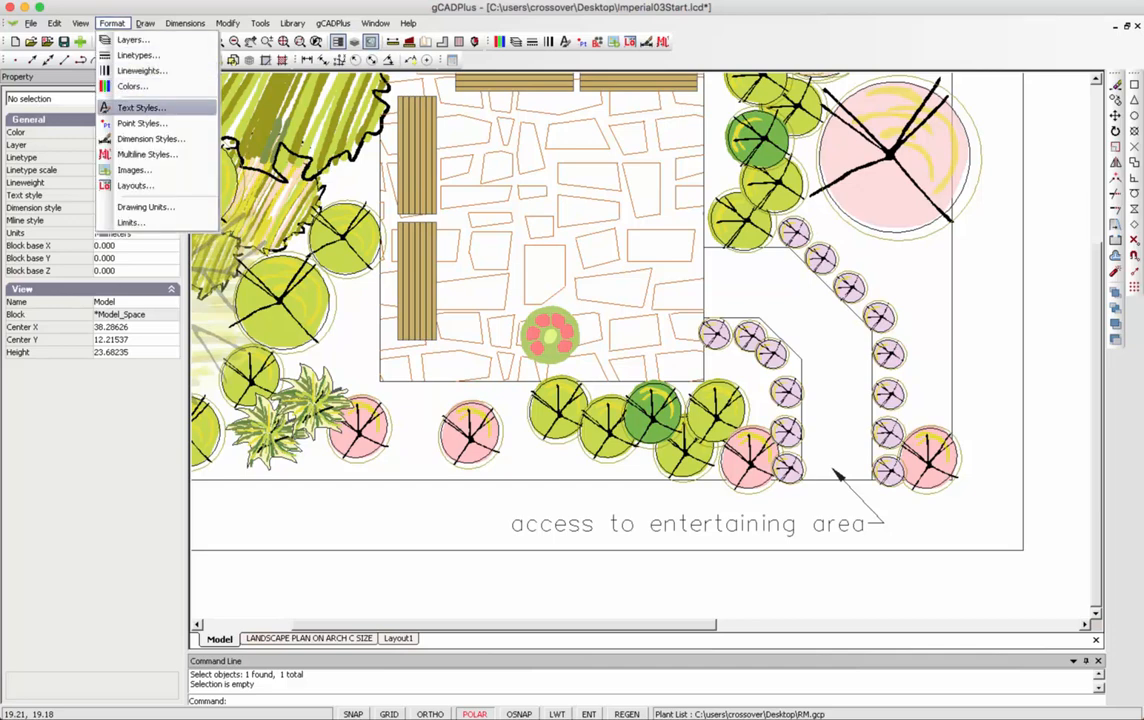
Create a new text style, Style2, using the Uppercase2 font.
left_click(140, 107)
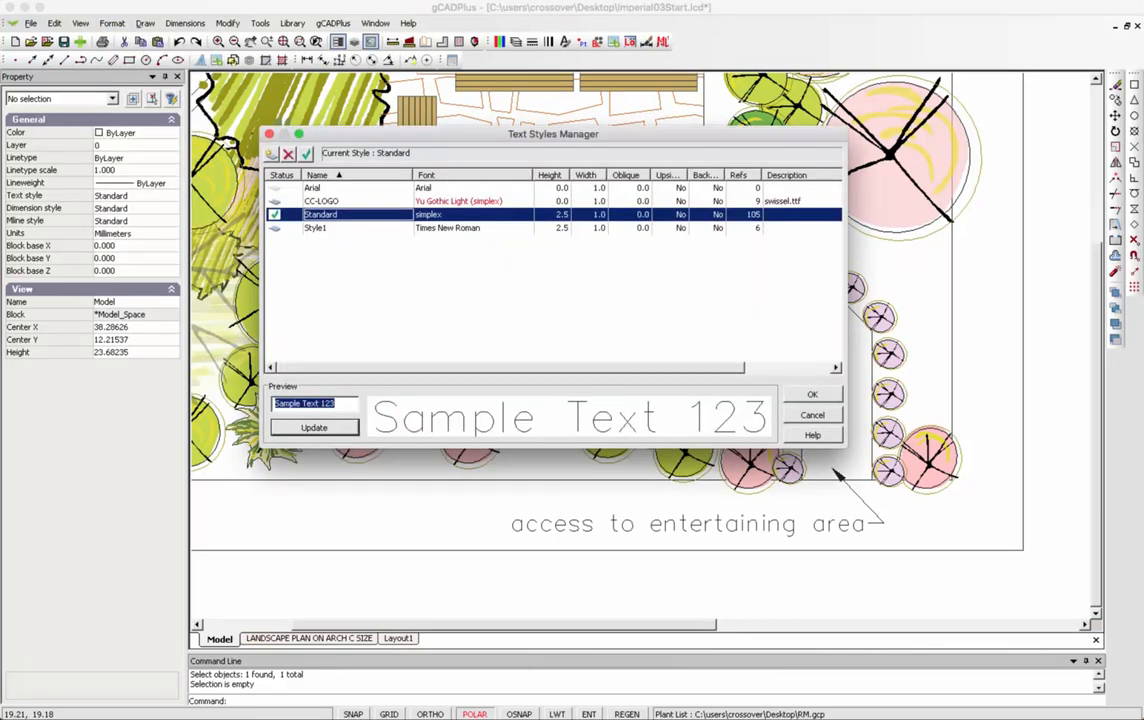
left_click(272, 154)
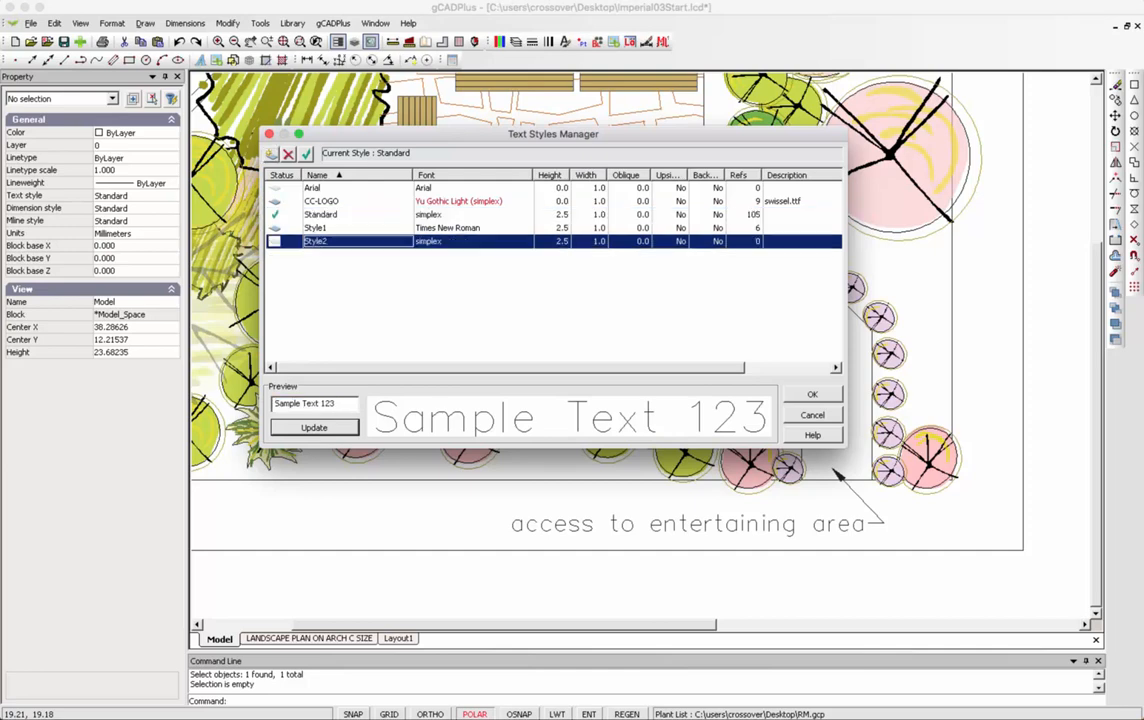
left_click(472, 241)
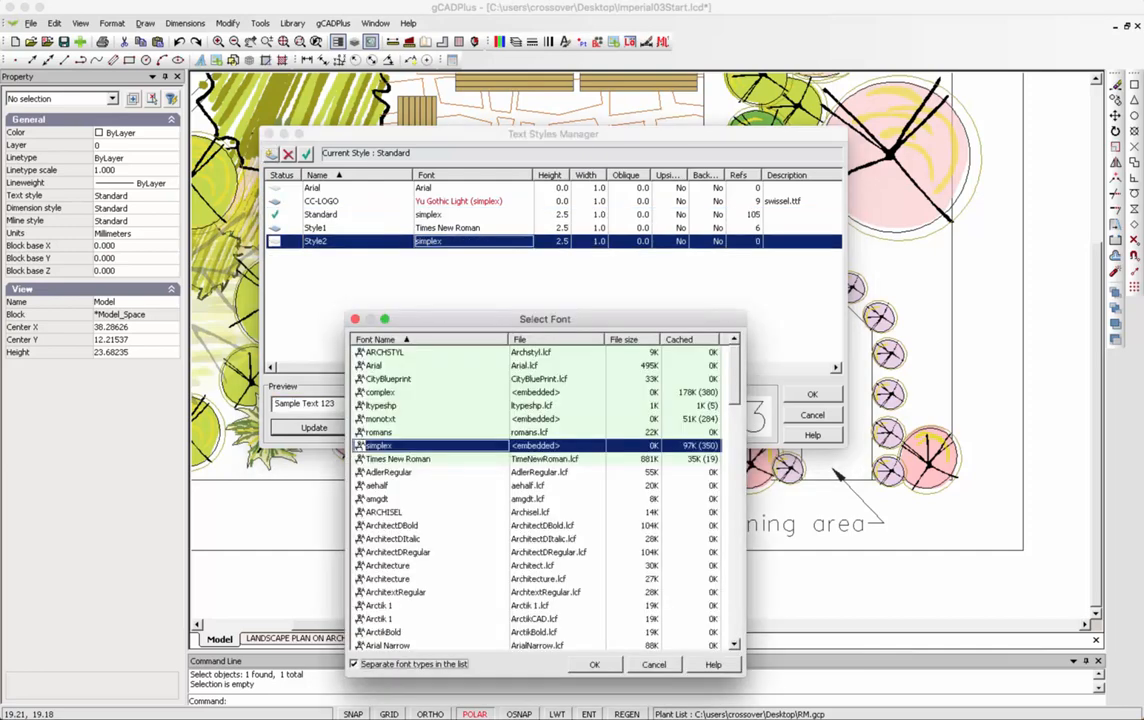
scroll(540, 495, "down", 20)
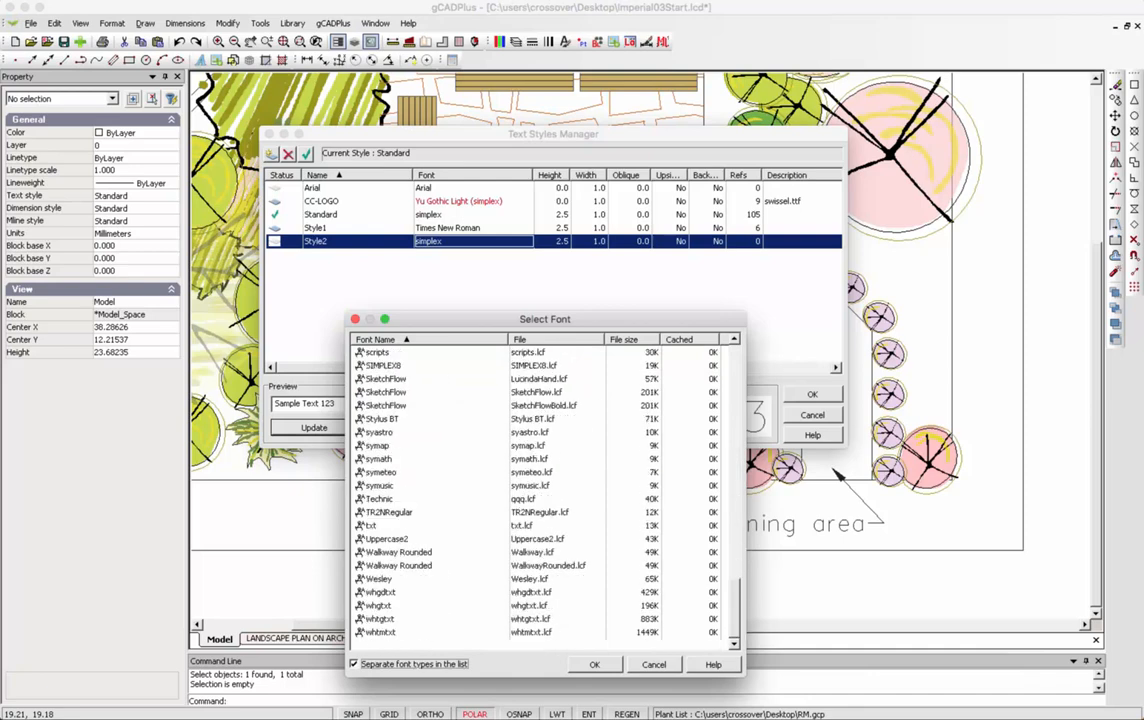
scroll(540, 495, "up", 1)
scroll(540, 495, "down", 1)
left_click(388, 539)
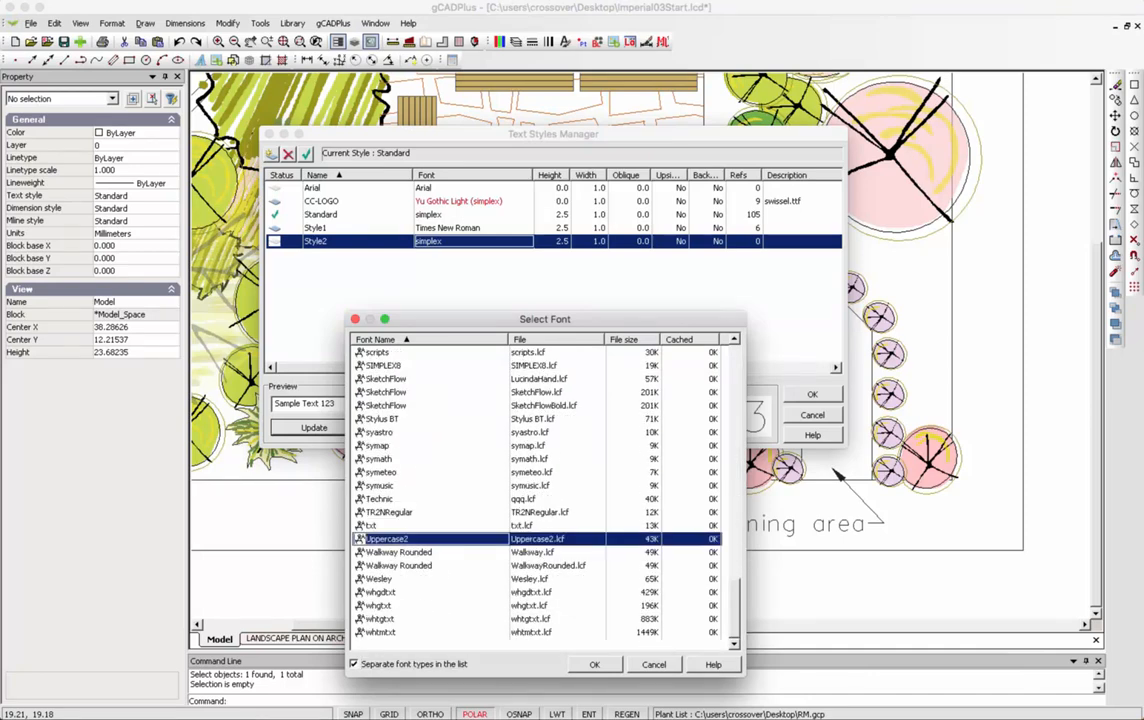
left_click(595, 665)
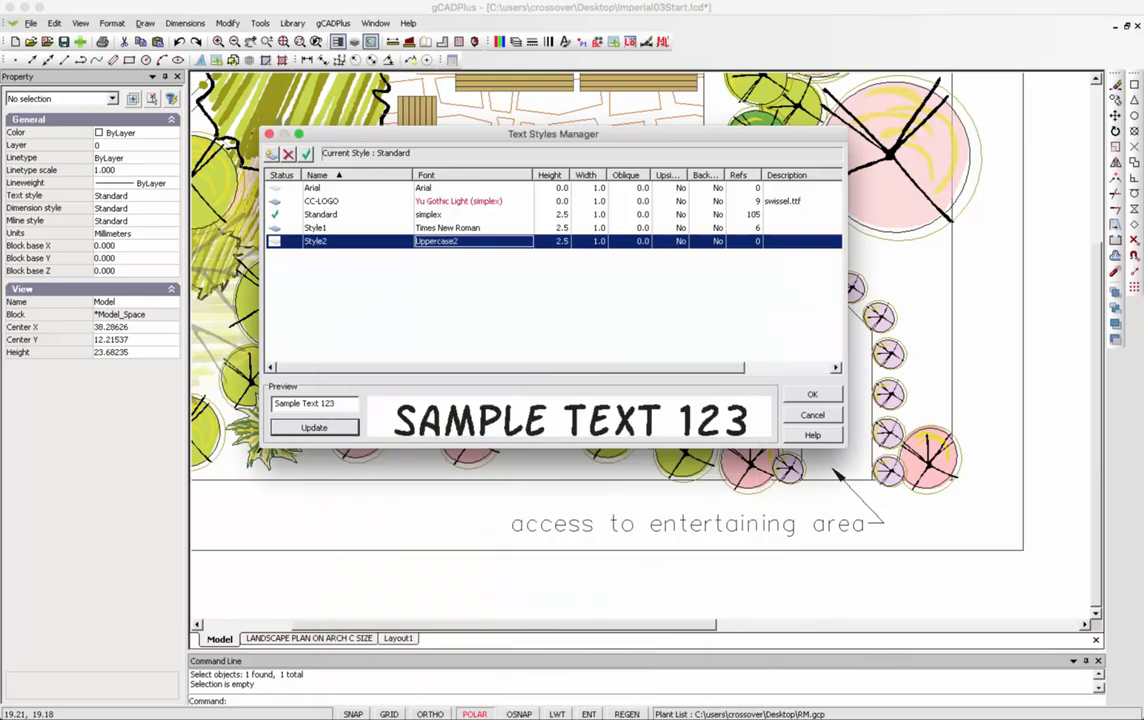
Make Style2 the current style, retype its name as 'Uppercase', and close the manager.
double_click(315, 241)
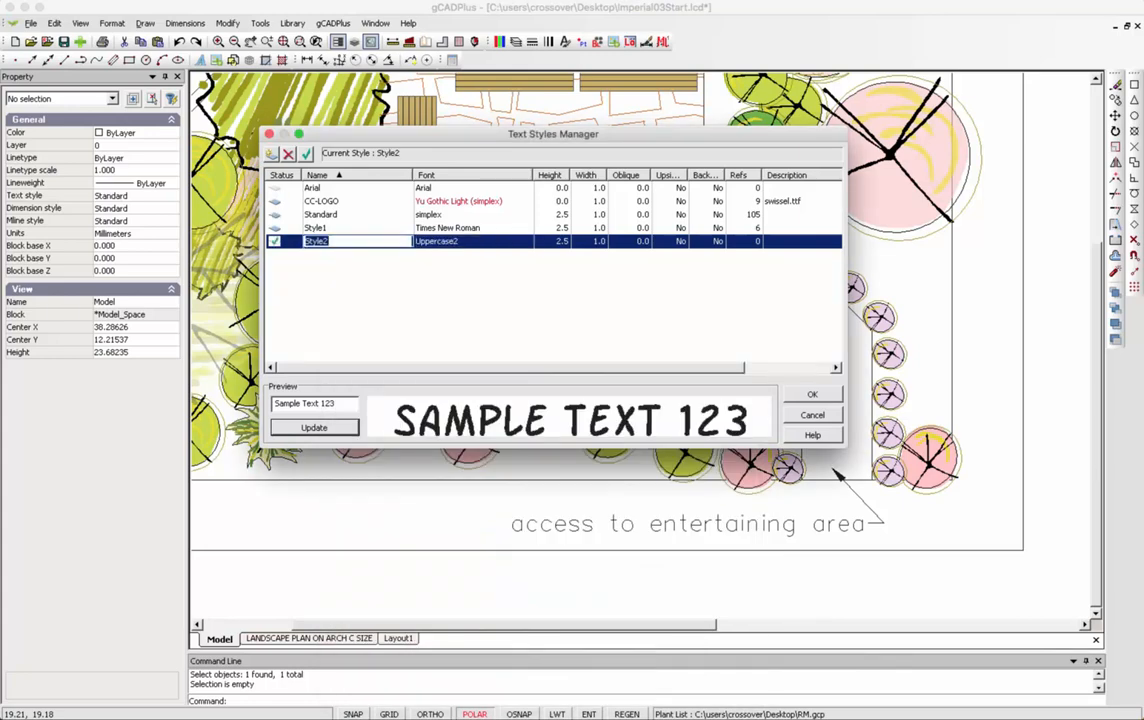
key("BackSpace")
type("Uppcase")
left_click(320, 241)
type("er")
left_click(812, 394)
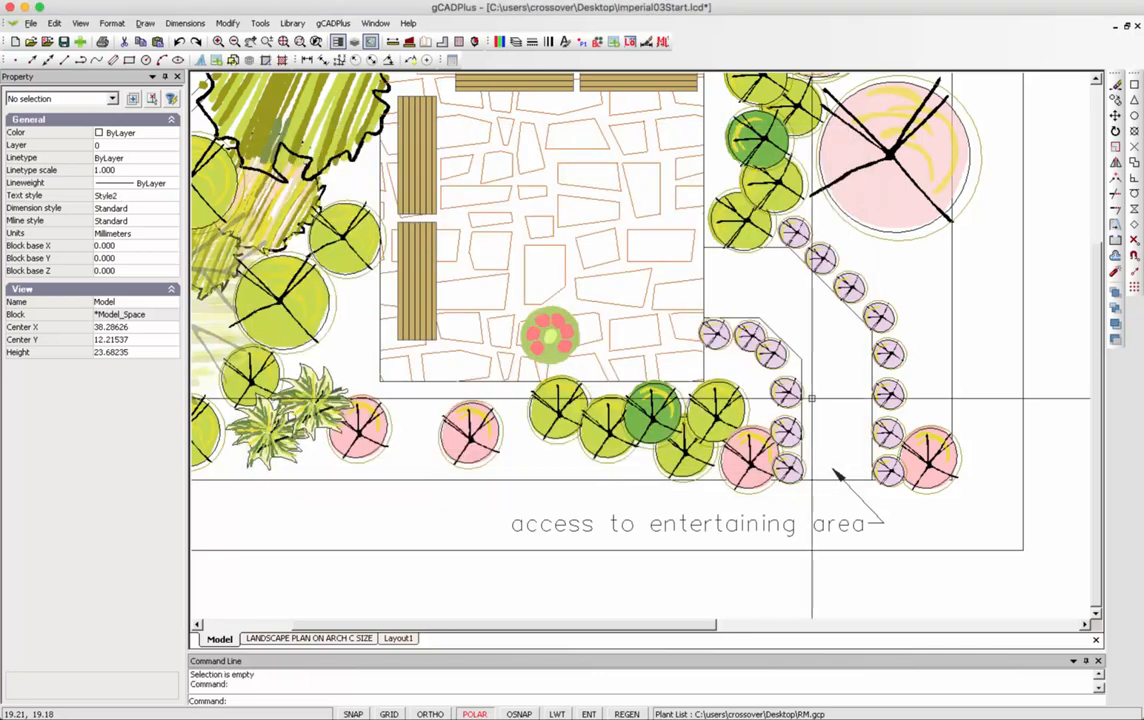
Check the leader's style, leaving it Standard, and reopen the Text Styles Manager.
left_click(732, 525)
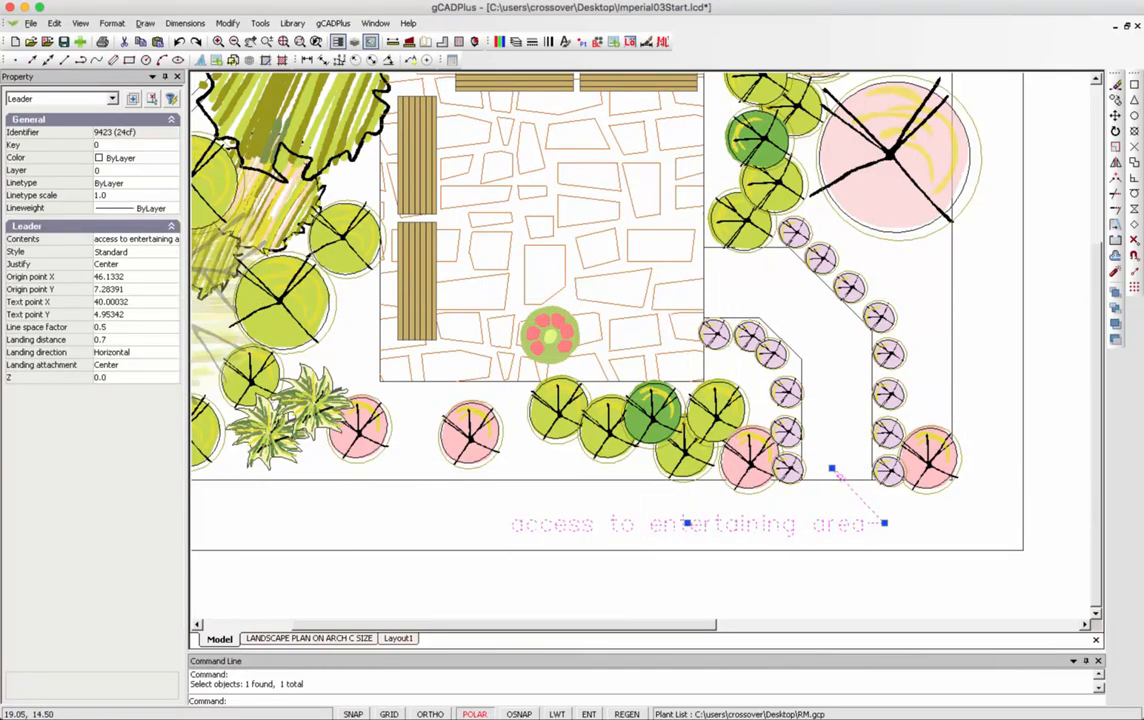
left_click(132, 252)
left_click(171, 254)
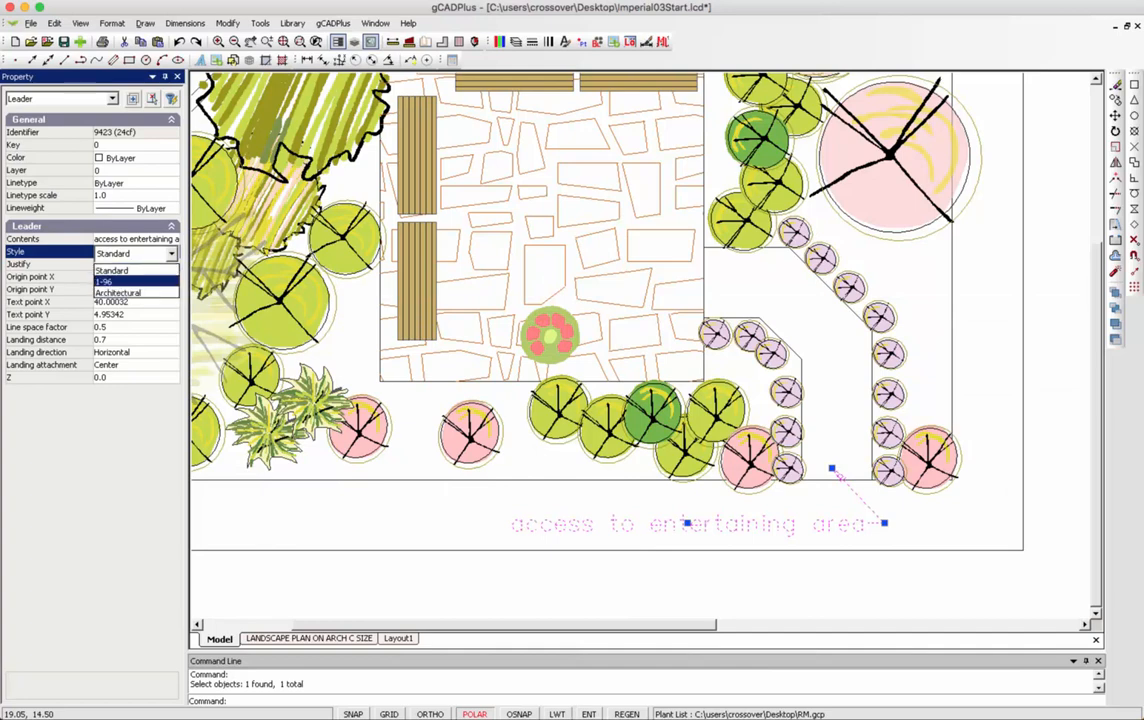
left_click(119, 293)
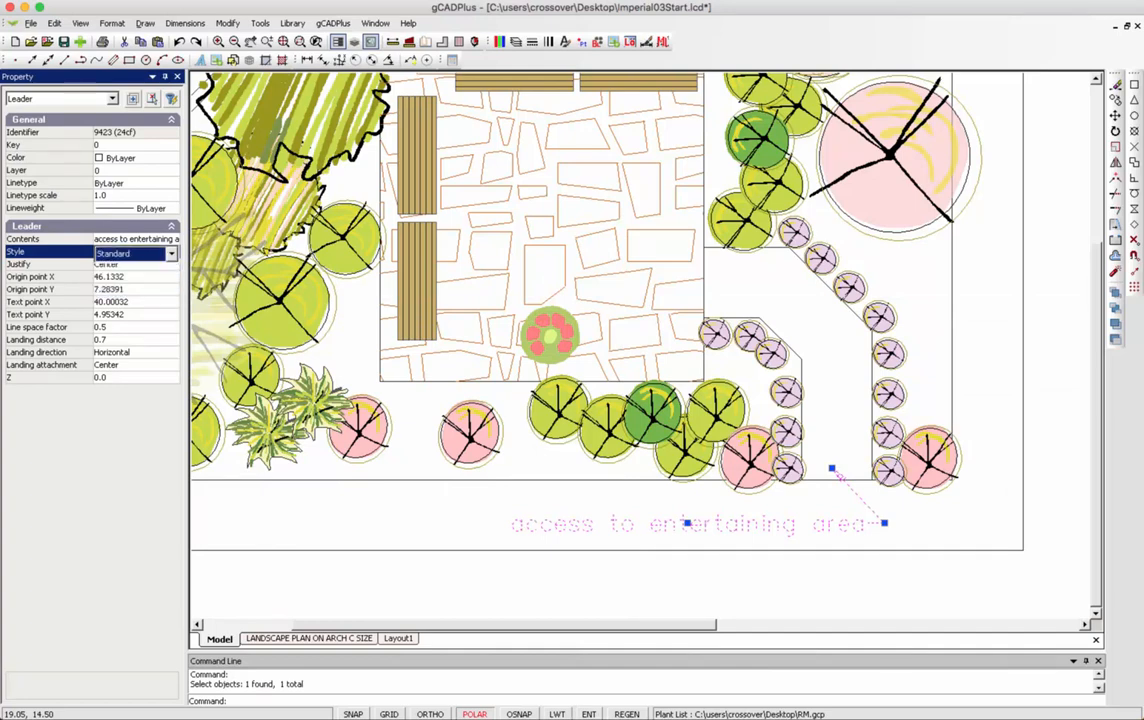
key("Escape")
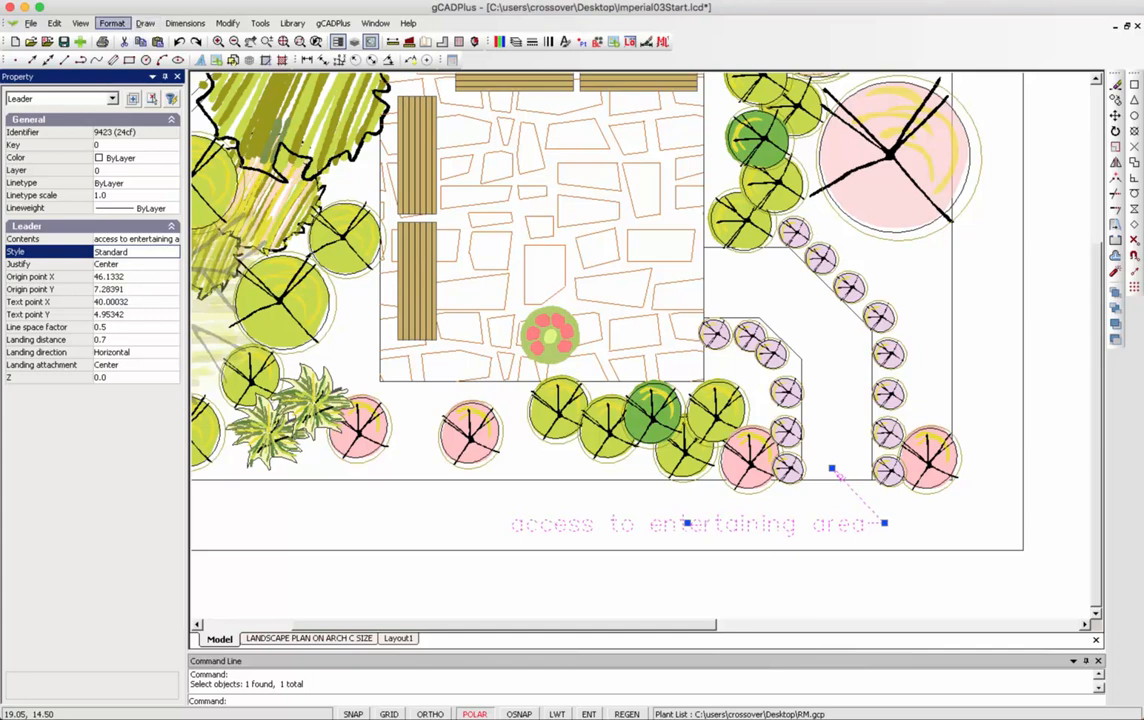
left_click(111, 22)
left_click(118, 96)
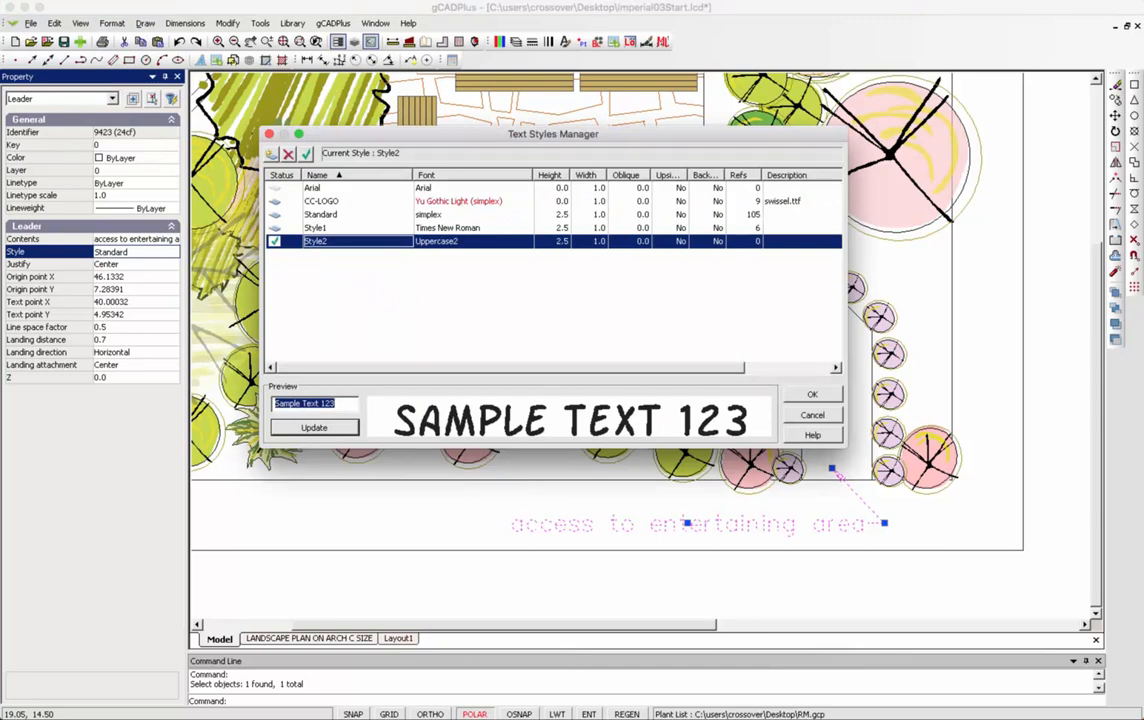
Rename the Uppercase2 text style to UPPERCASE and close the manager.
left_click(313, 188)
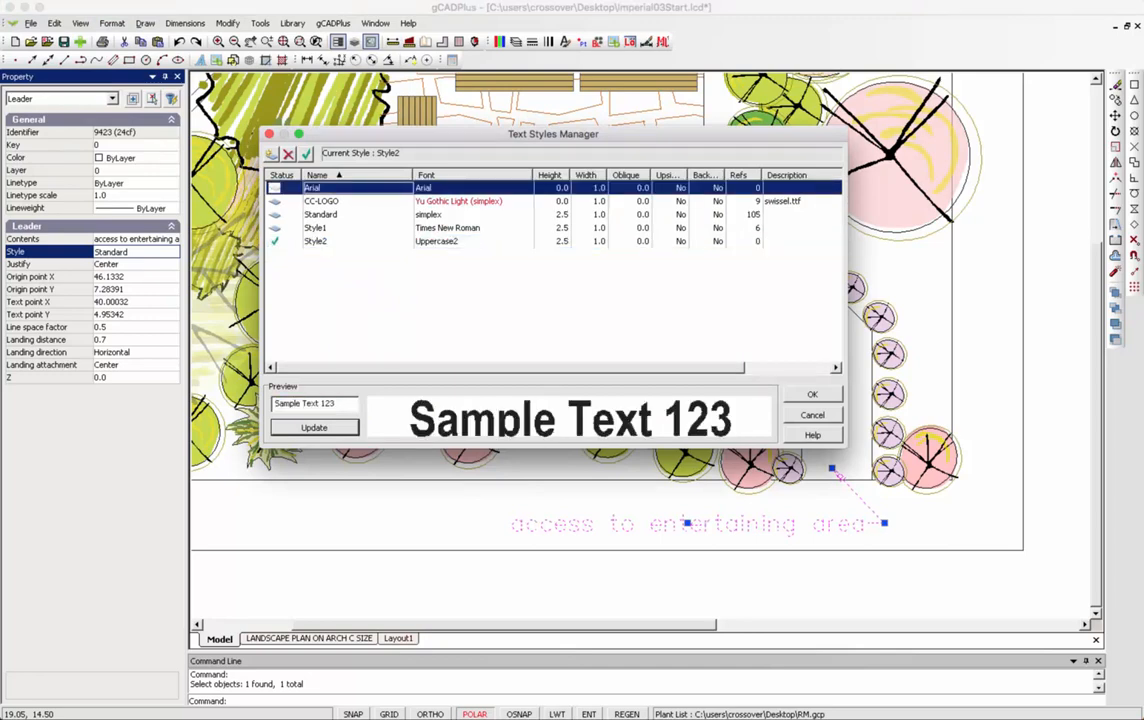
double_click(330, 241)
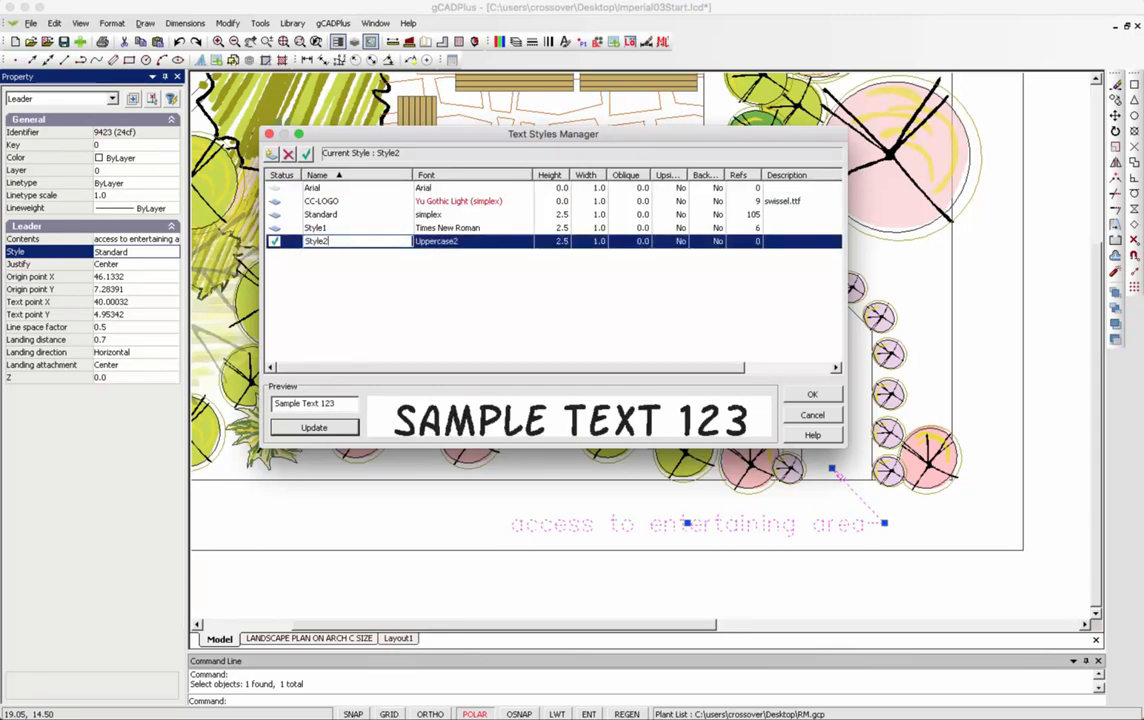
key("BackSpace")
key("BackSpace")
key("BackSpace")
key("BackSpace")
key("BackSpace")
key("BackSpace")
type("UPPERCASE")
key("Return")
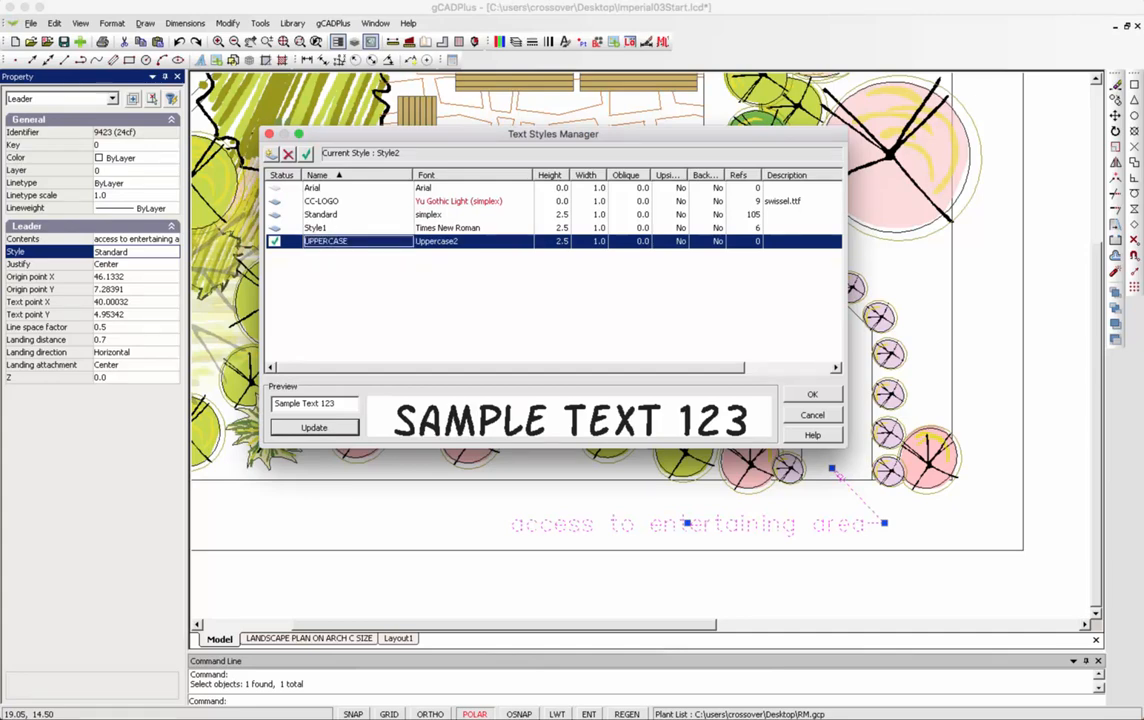
left_click(812, 394)
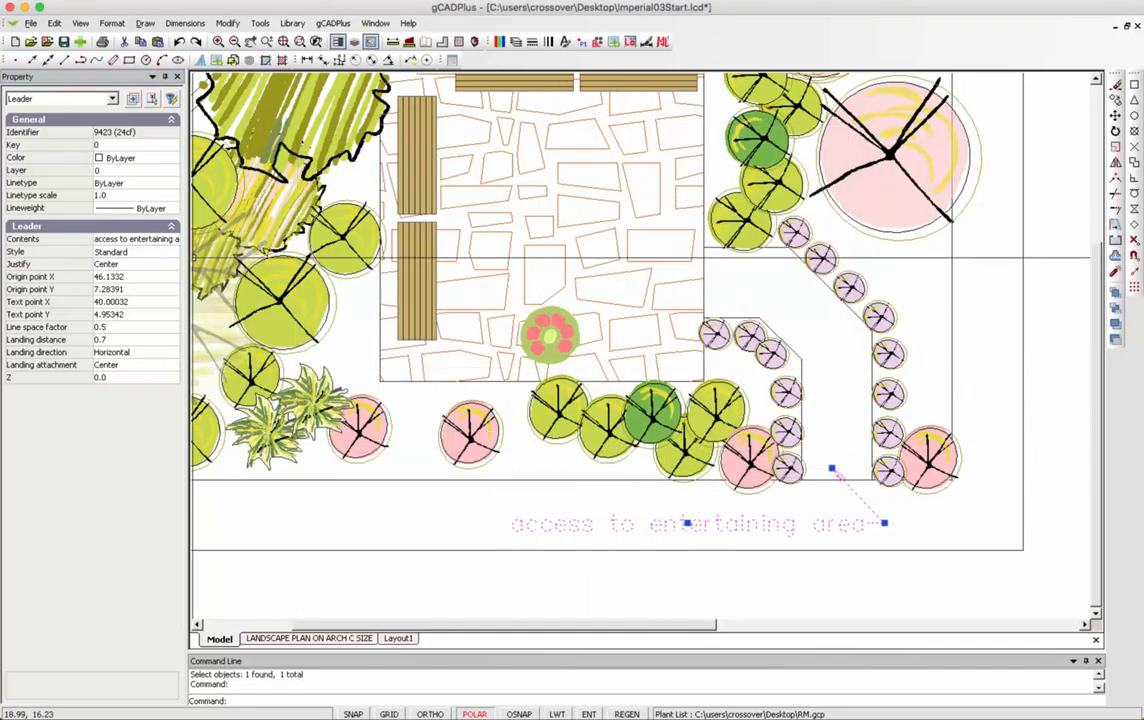
Review the leader's style list without changes and deselect the leader.
left_click(140, 253)
left_click(171, 254)
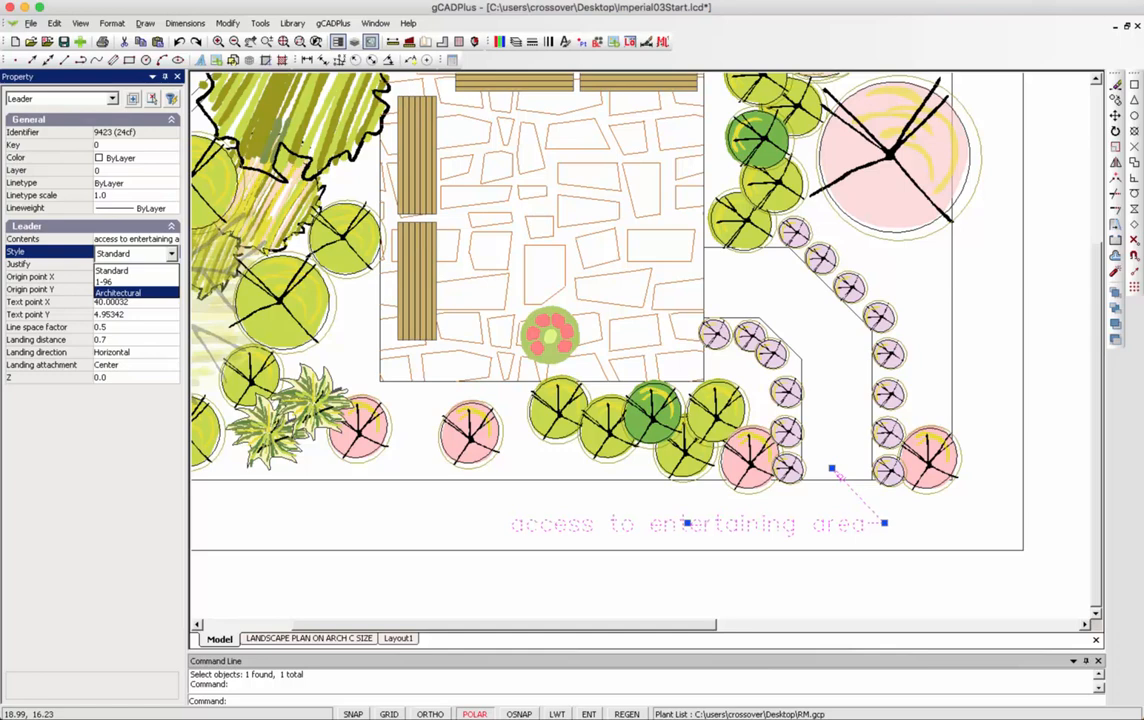
left_click(118, 293)
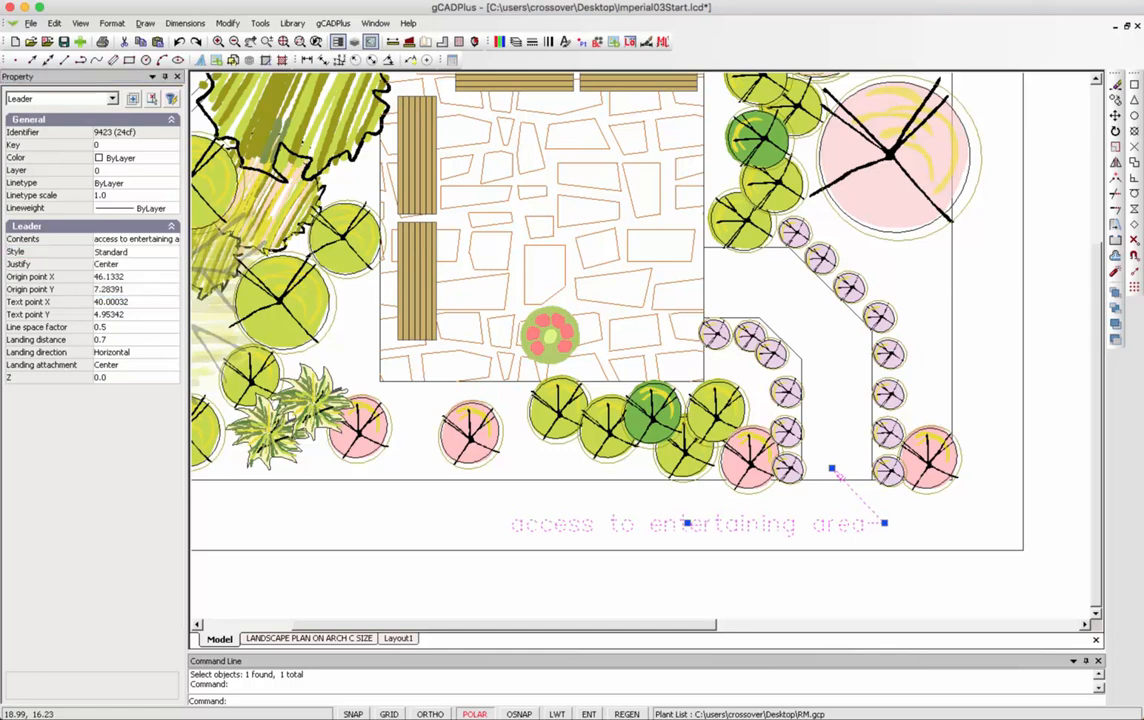
key("Escape")
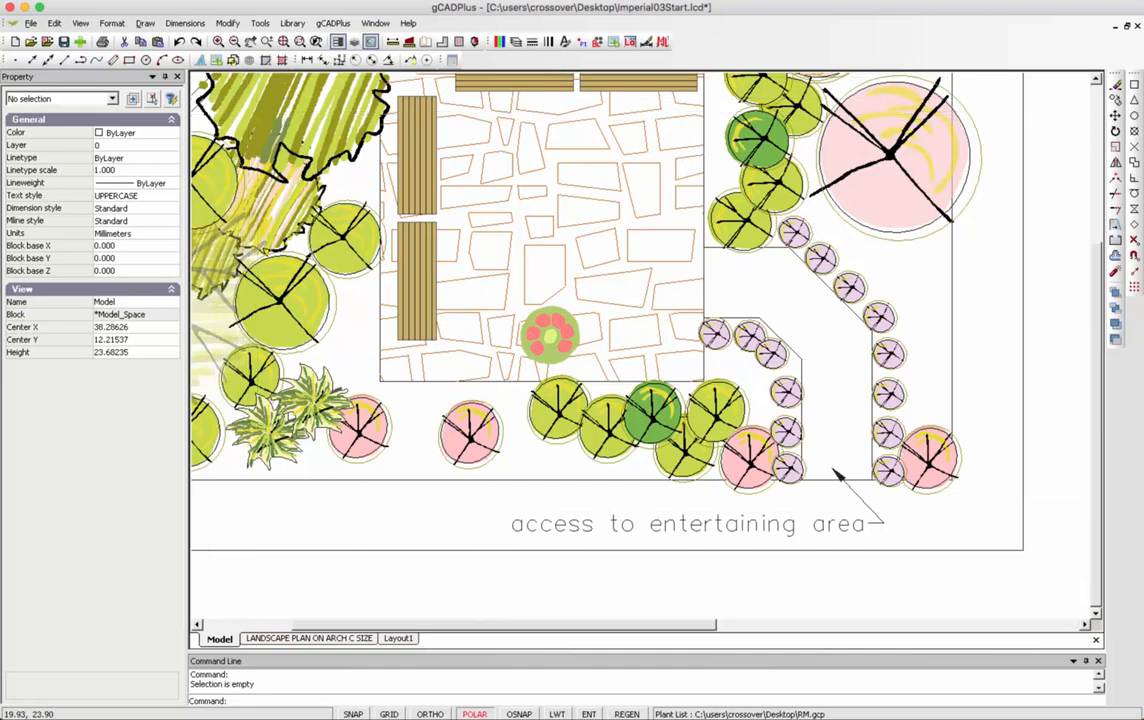
Set the Standard dimension style's text style to UPPERCASE.
left_click(185, 23)
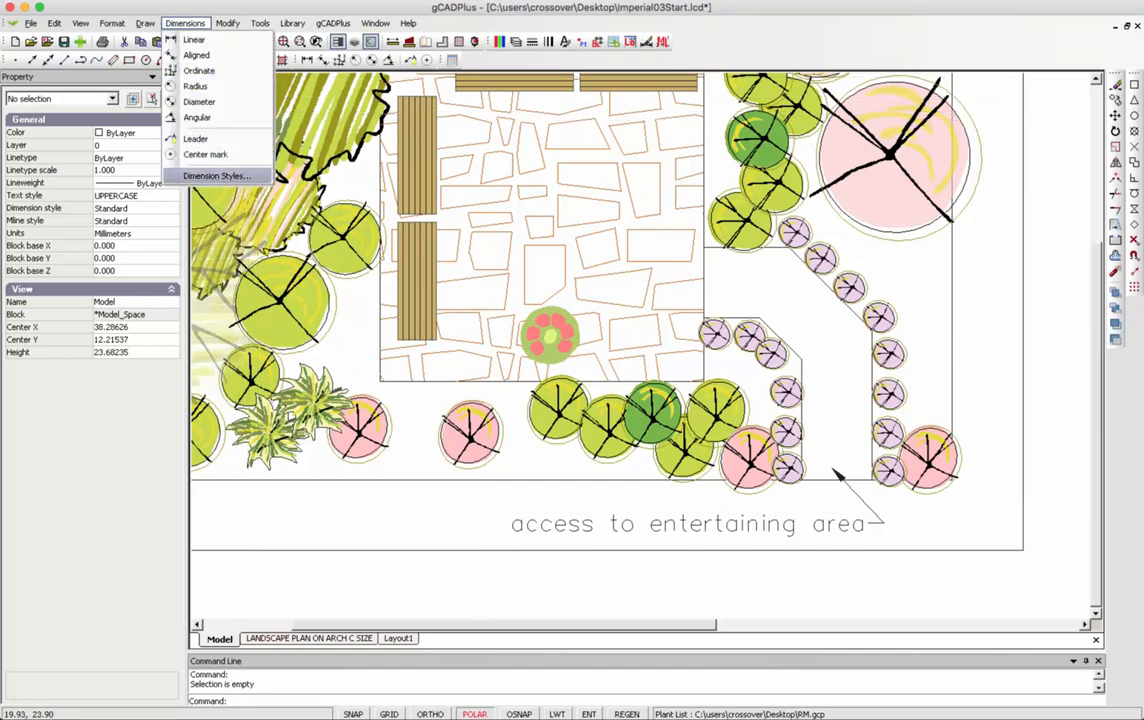
left_click(217, 176)
left_click(256, 215)
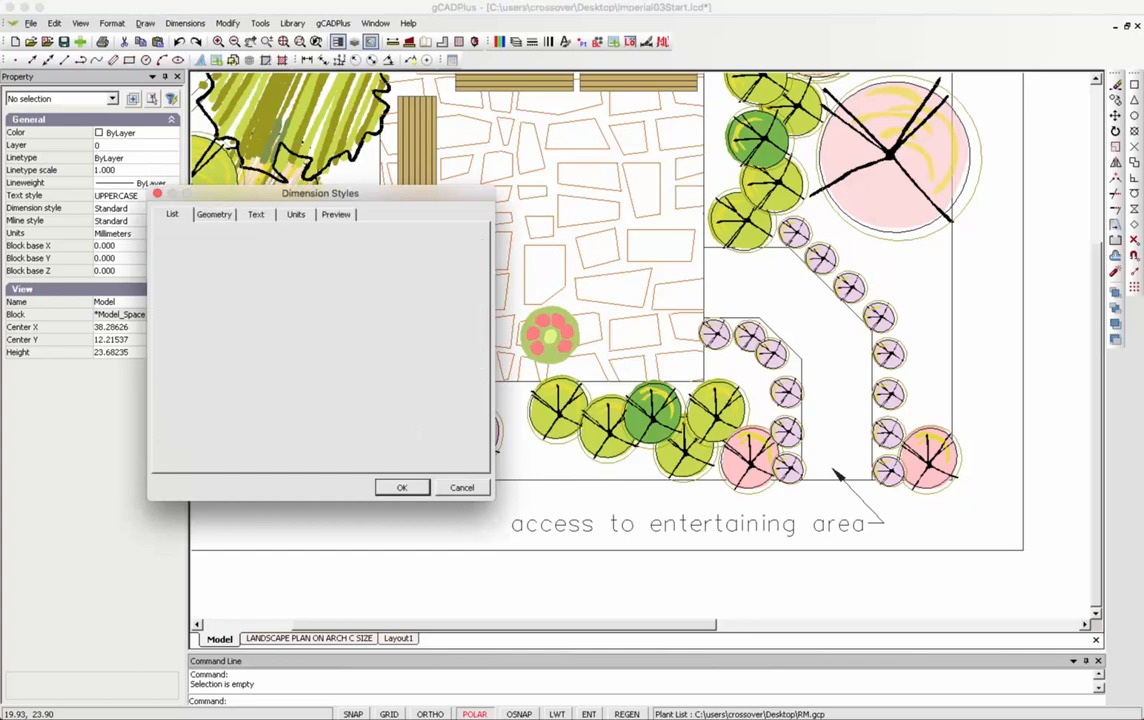
left_click(290, 252)
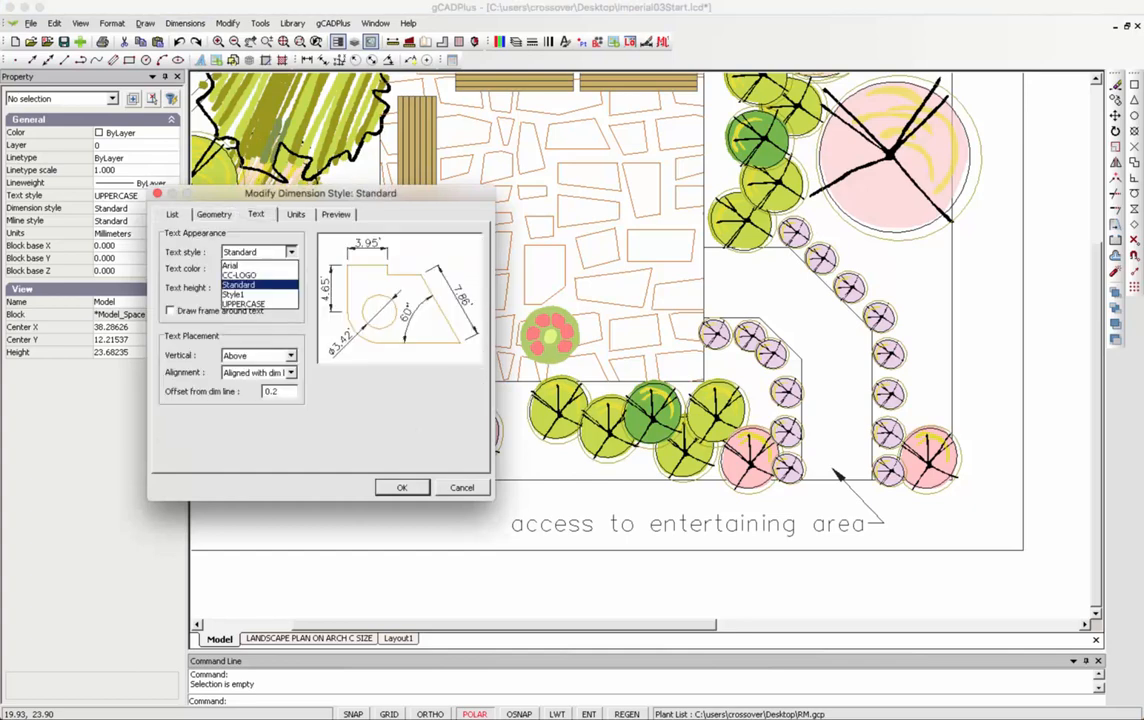
left_click(245, 304)
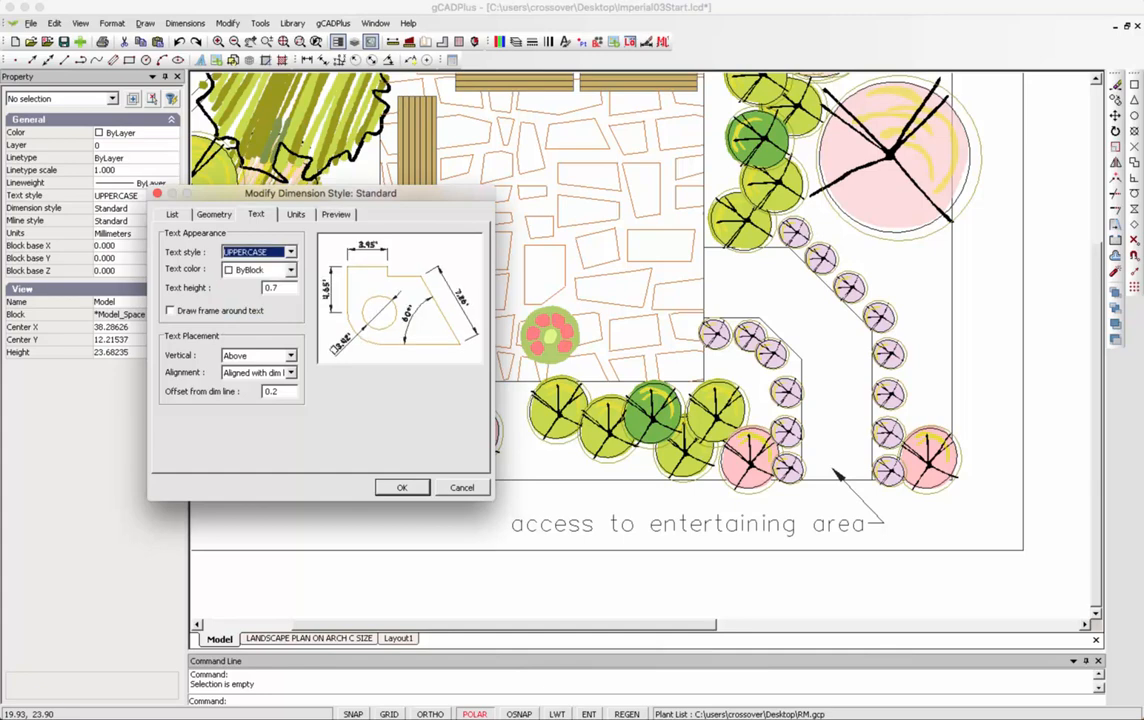
left_click(401, 487)
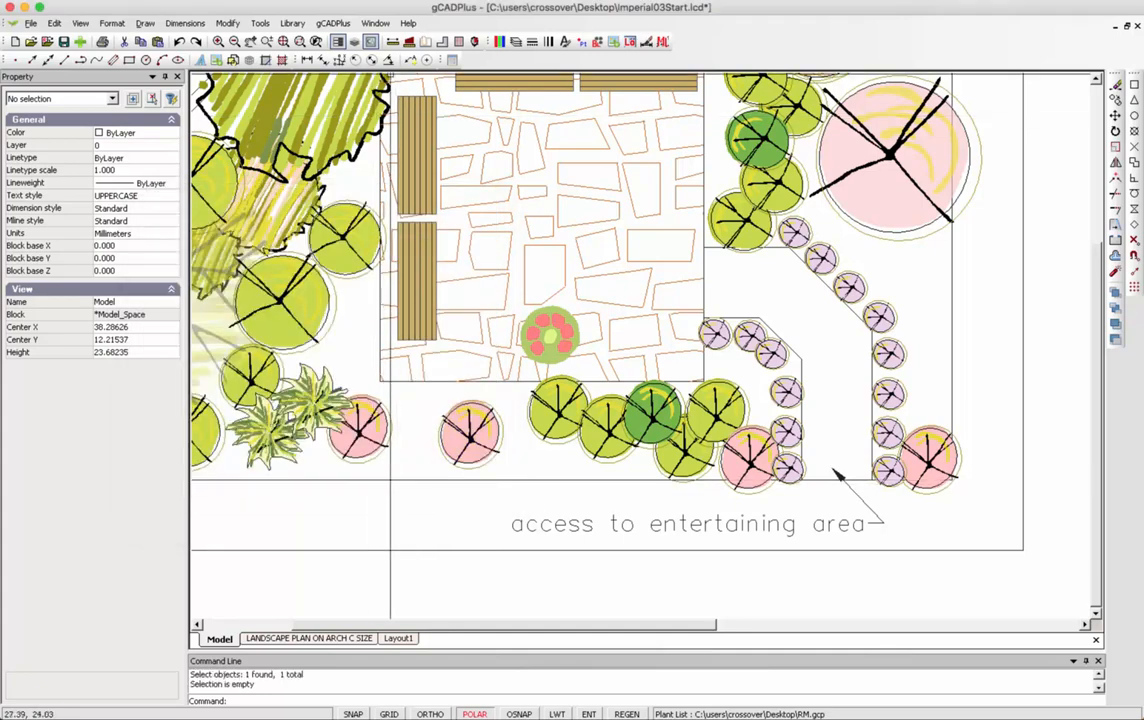
Place a leader at the access path, then unselect everything.
left_click(411, 60)
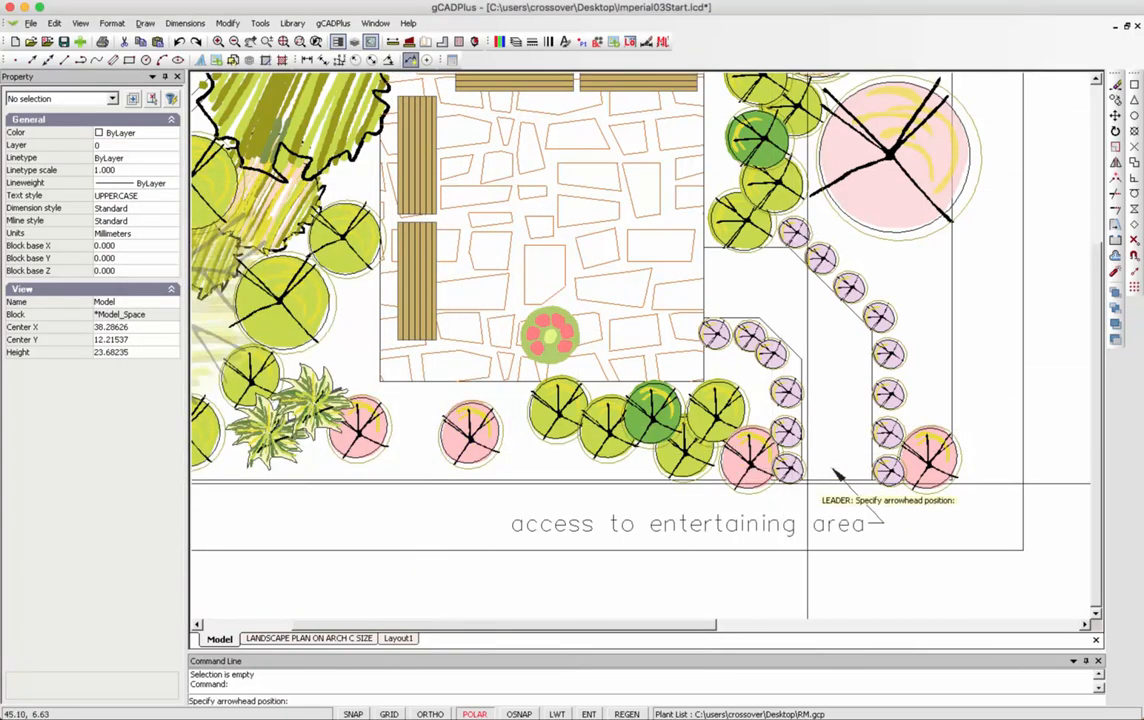
left_click(838, 459)
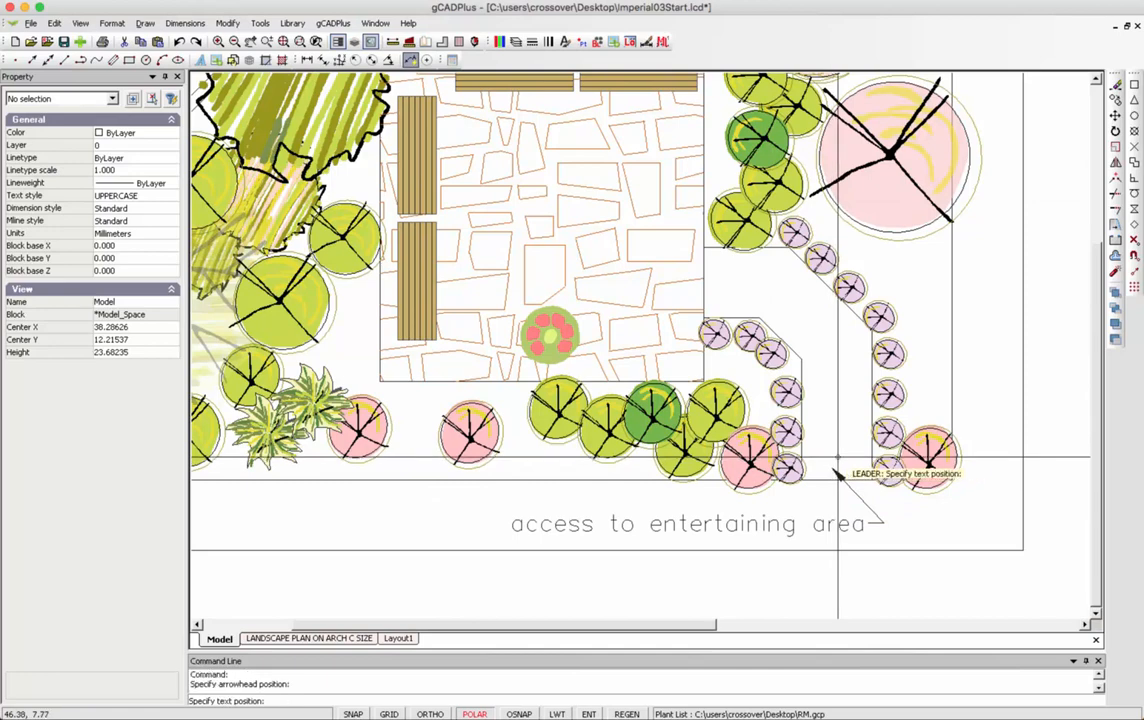
left_click(840, 474)
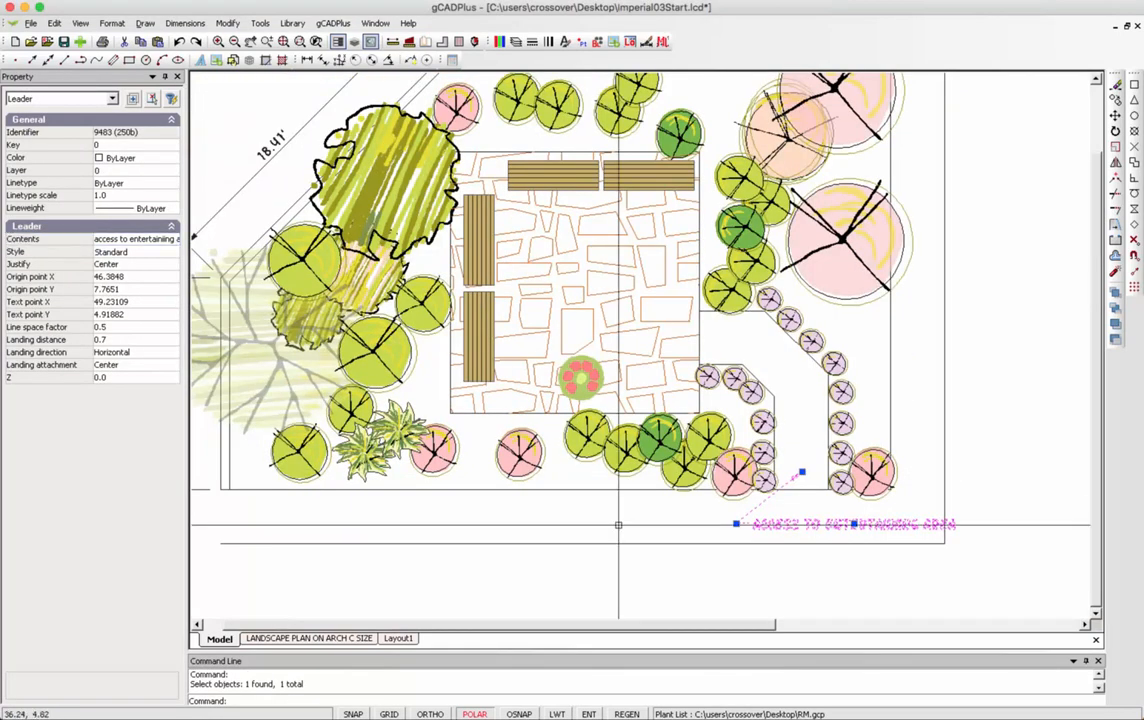
right_click(618, 526)
left_click(652, 546)
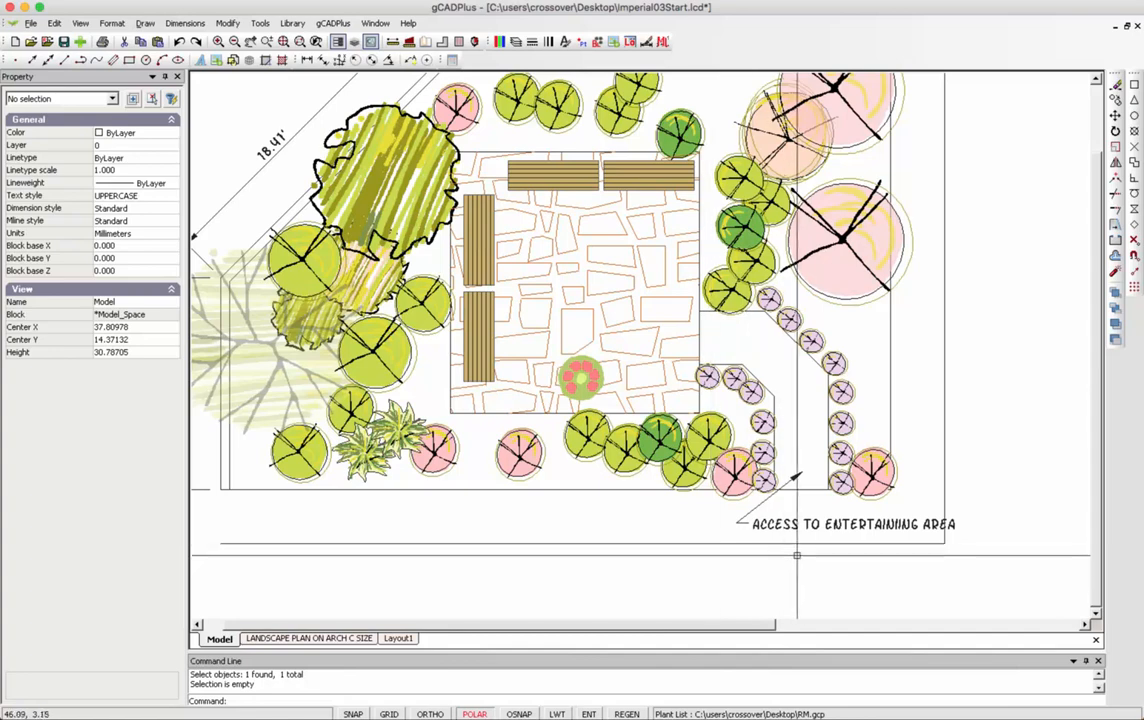
Move the ACCESS TO ENTERTAINING AREA label text left to X 38.93.
left_click(822, 524)
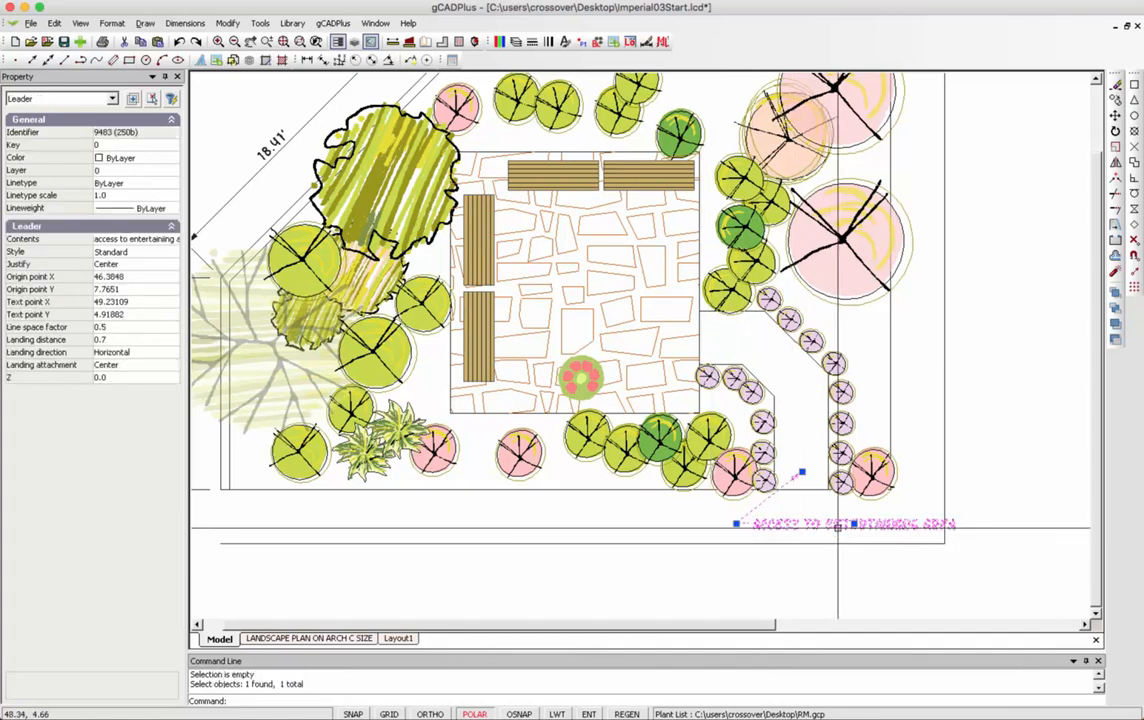
left_click(857, 524)
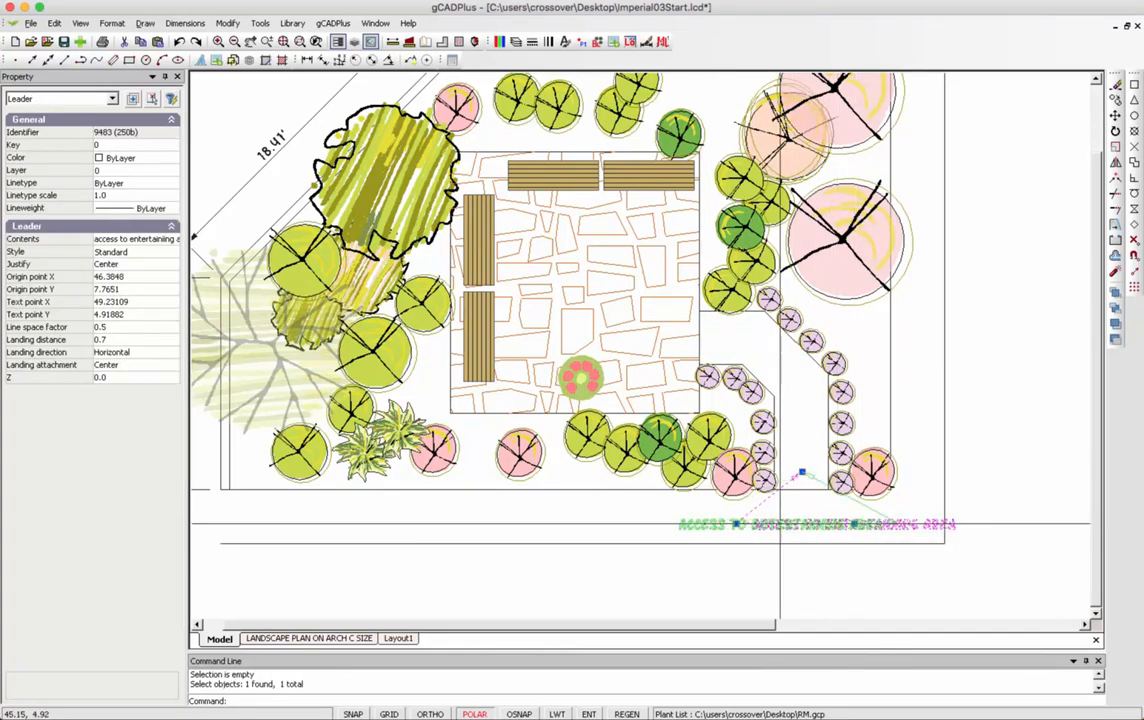
left_click(668, 524)
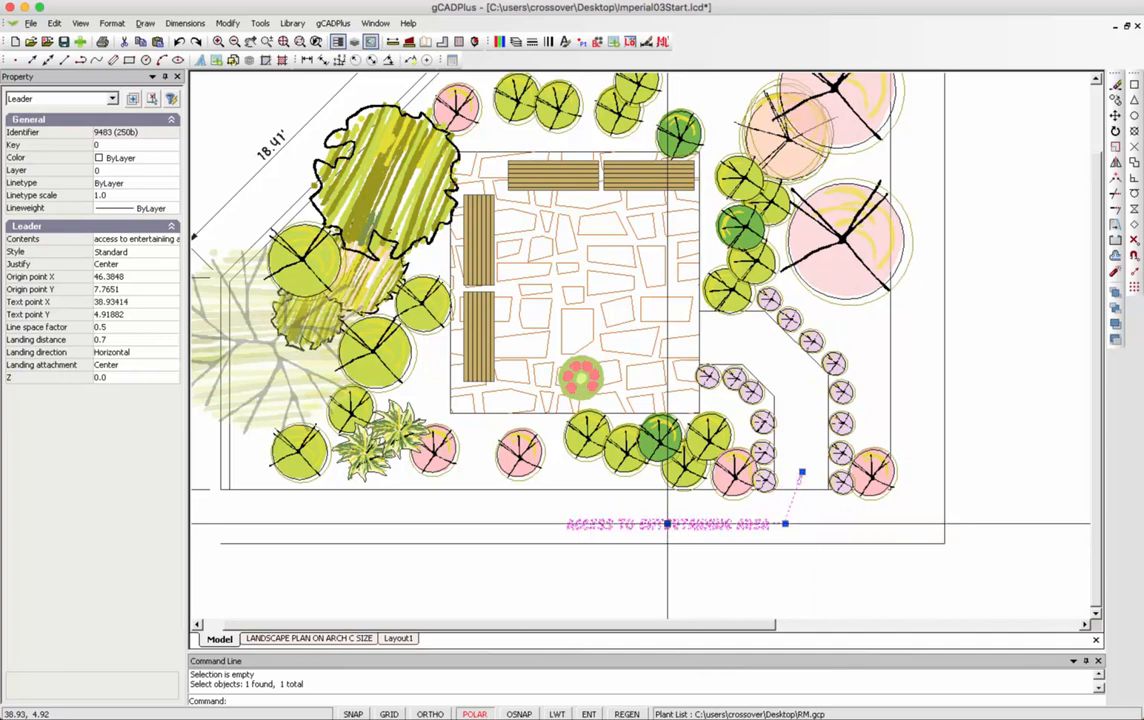
key("Escape")
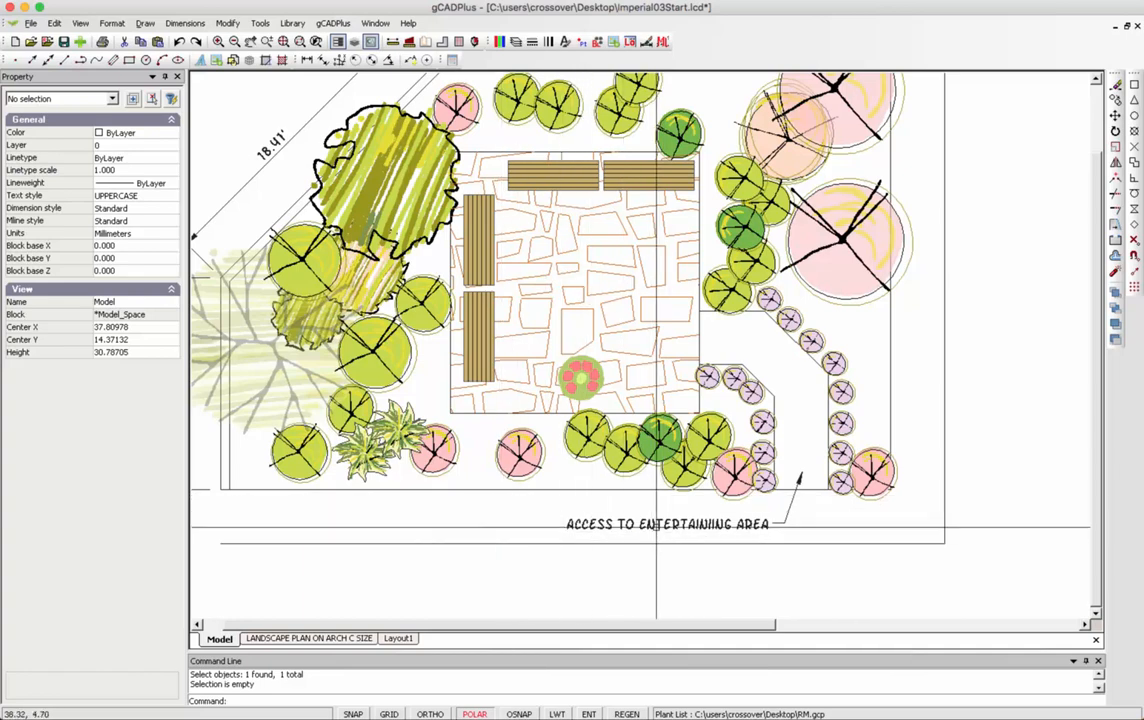
Copy the access leader so the copy points at the fire pit.
left_click(653, 524)
right_click(653, 524)
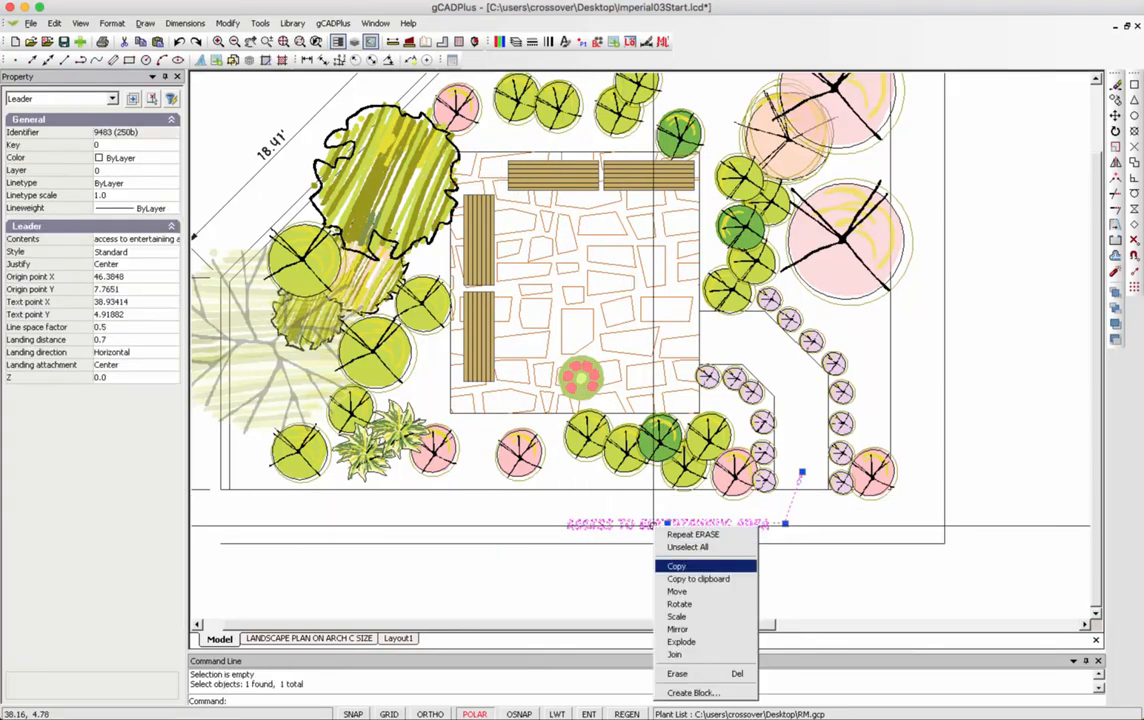
left_click(680, 564)
left_click(801, 472)
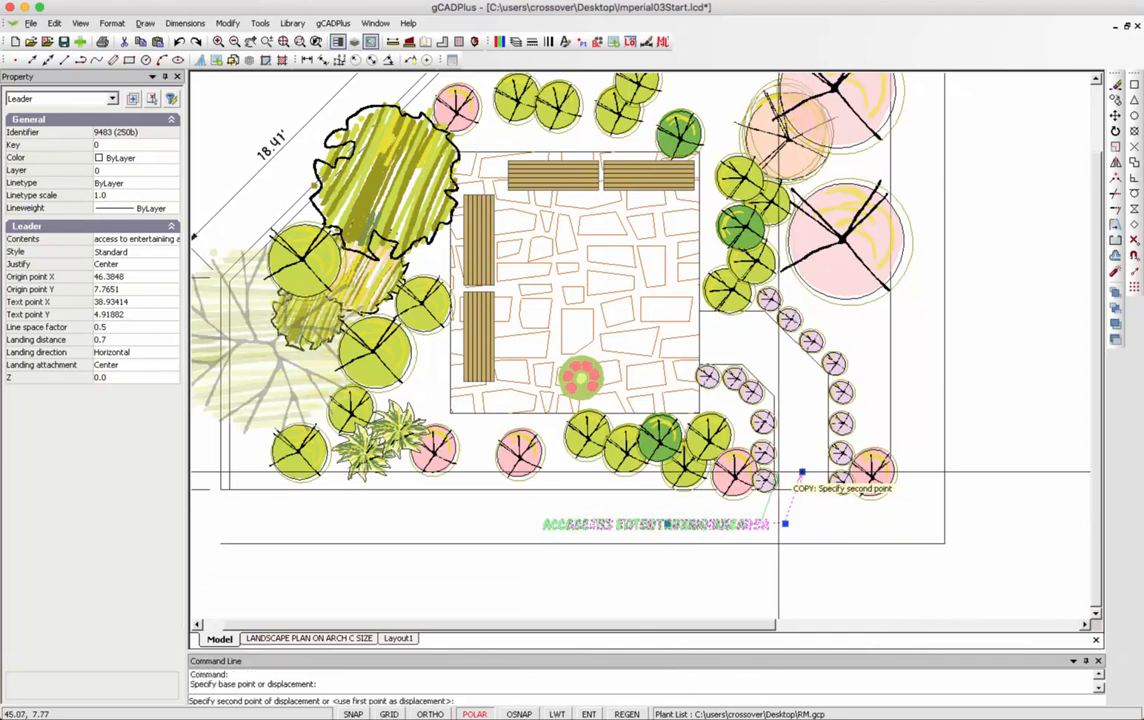
left_click(580, 386)
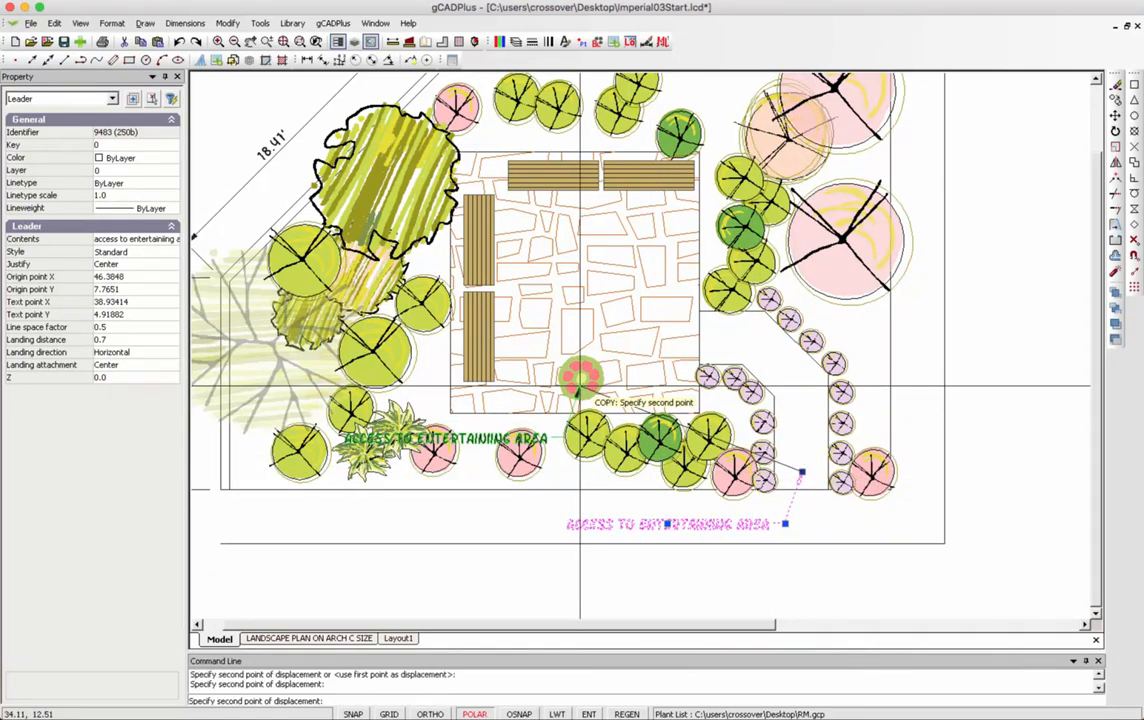
key("Escape")
Change the copied leader's contents to 'Fireplace'.
left_click(497, 437)
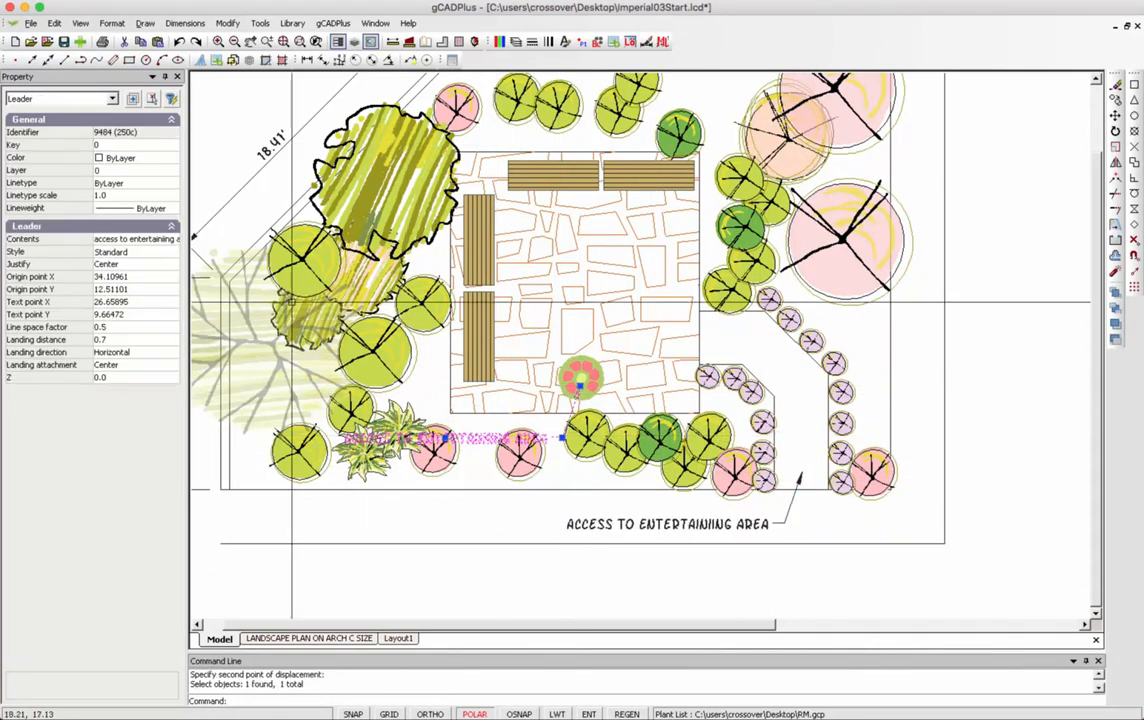
left_click(144, 239)
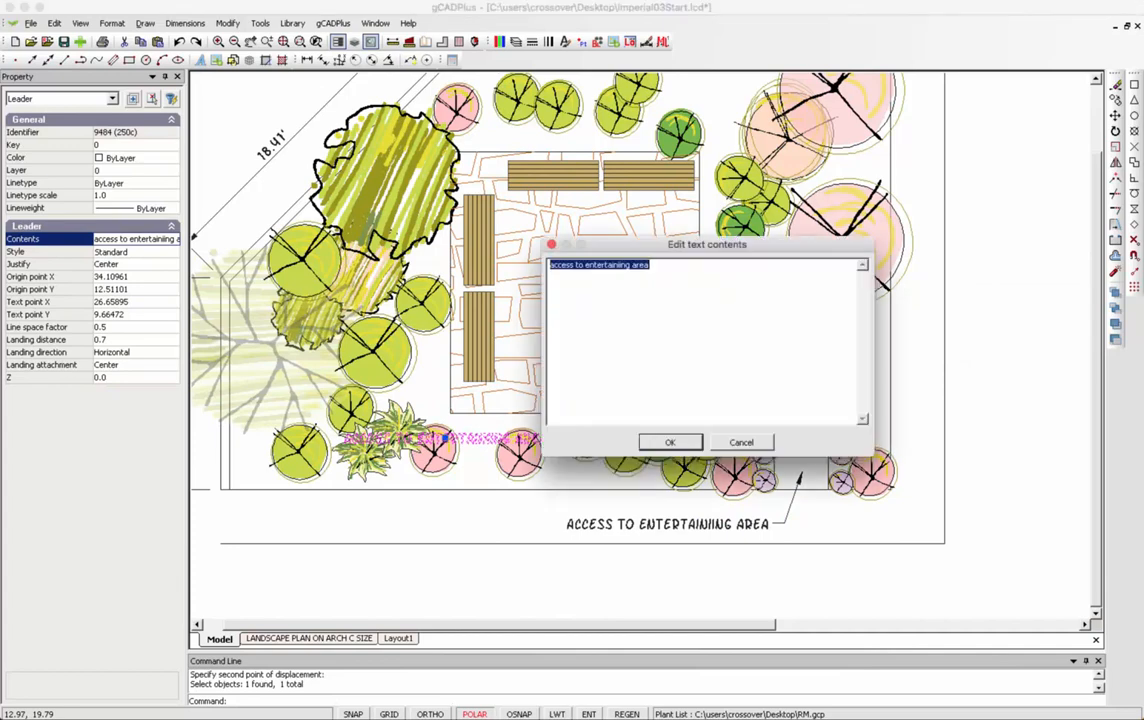
key("BackSpace")
type("FI")
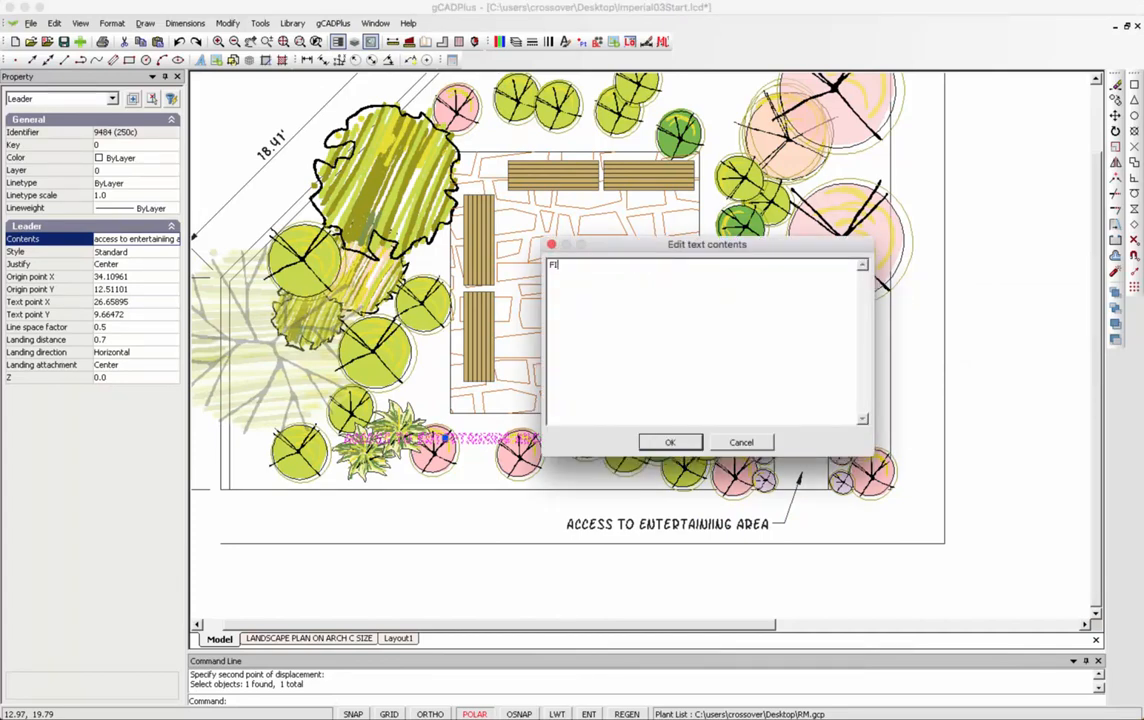
type("R PIT")
key("BackSpace")
key("BackSpace")
key("BackSpace")
key("BackSpace")
key("BackSpace")
key("BackSpace")
key("BackSpace")
type("F")
type("ire")
type("palce")
key("Return")
key("BackSpace")
key("BackSpace")
key("BackSpace")
key("BackSpace")
key("BackSpace")
type("lace")
key("Return")
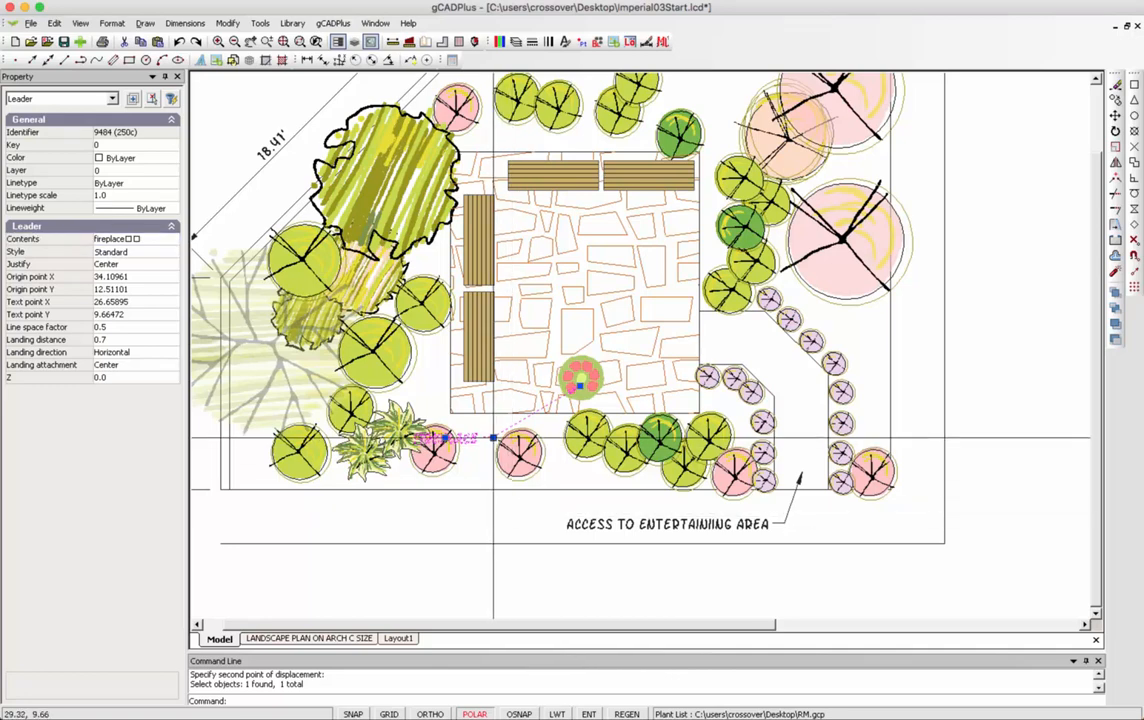
Adjust the FIREPLACE leader's landing and move its text just left of the access label.
left_click(522, 510)
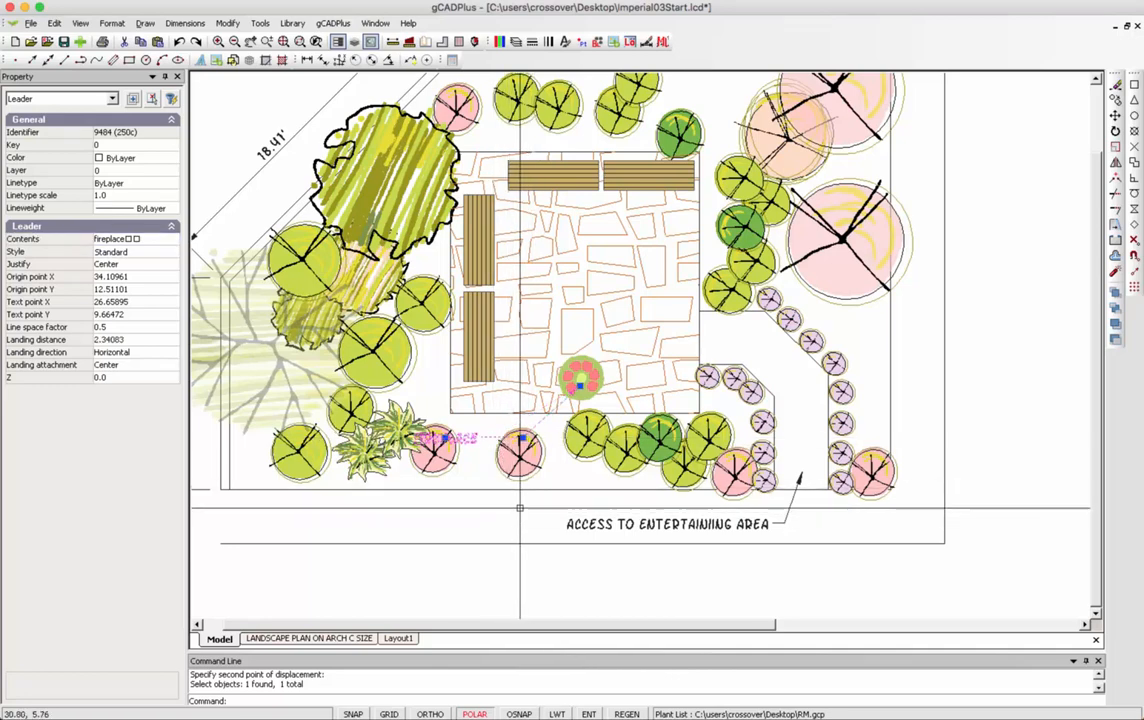
left_click(503, 437)
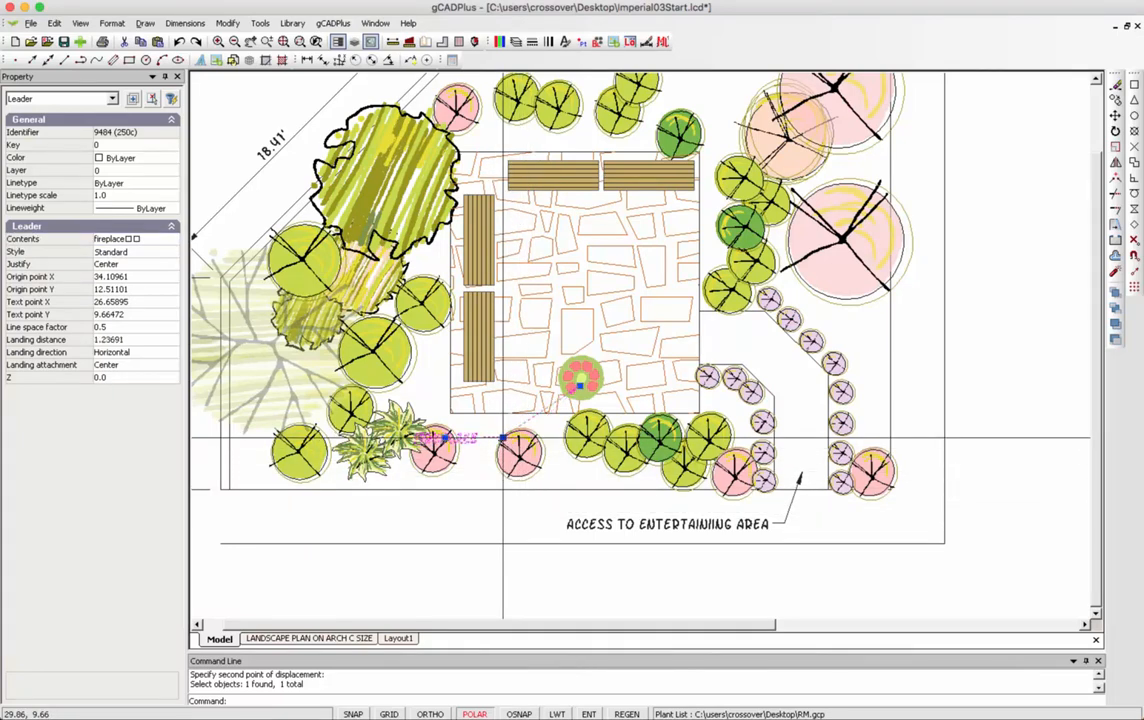
left_click(445, 438)
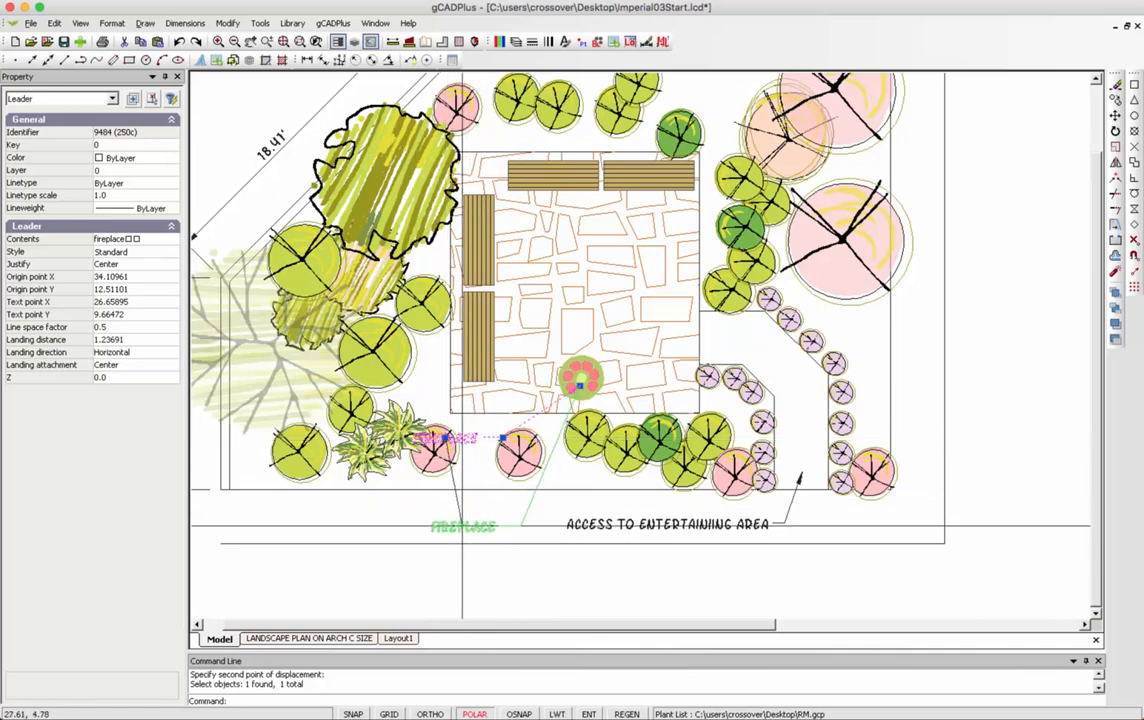
left_click(463, 522)
key("Escape")
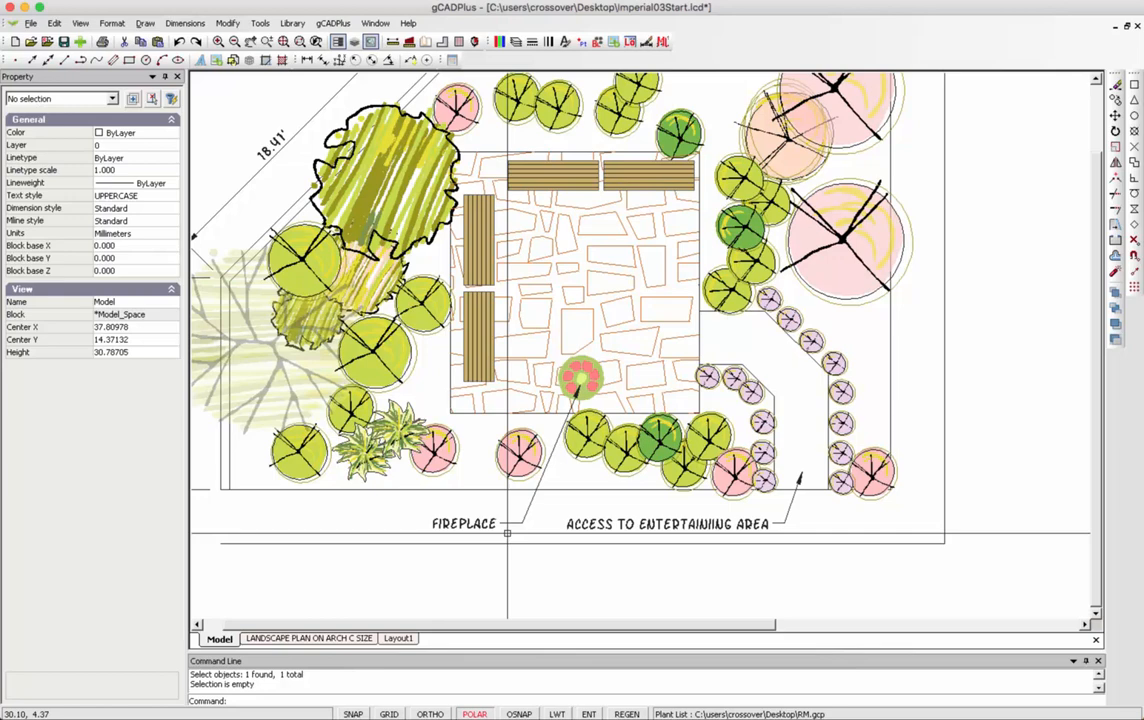
scroll(507, 533, "down", 1)
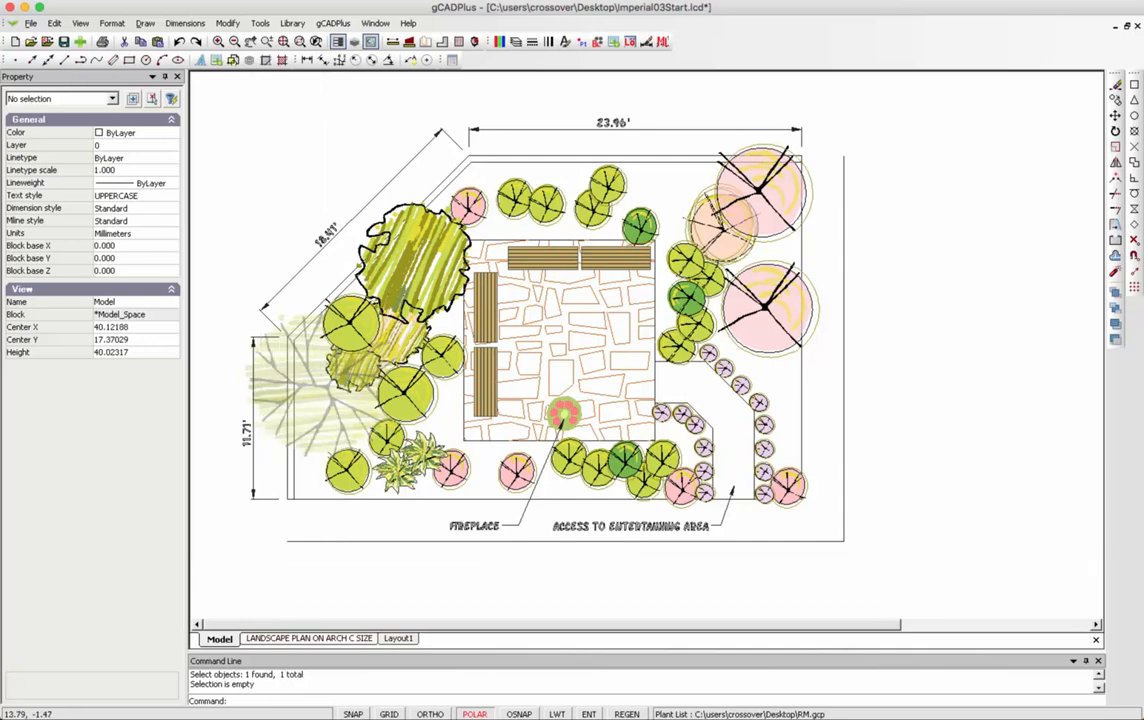
On the LANDSCAPE PLAN ON ARCH C SIZE sheet, set the plan viewport's colour to 255, then unselect it.
left_click(309, 638)
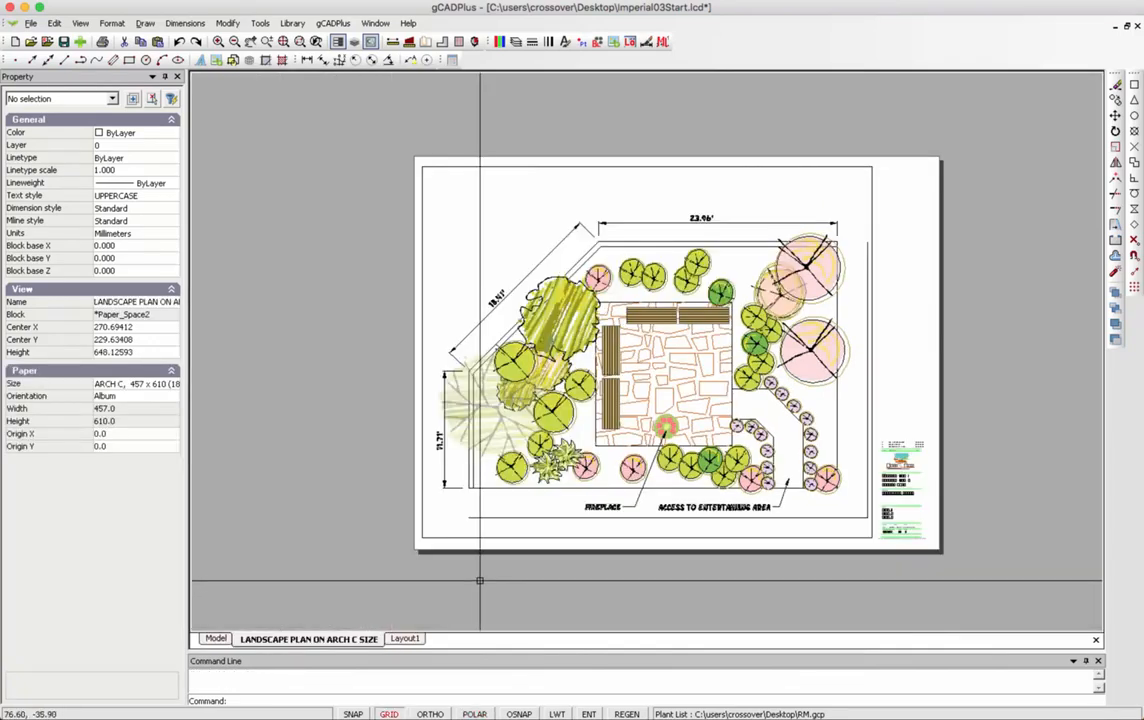
left_click(872, 189)
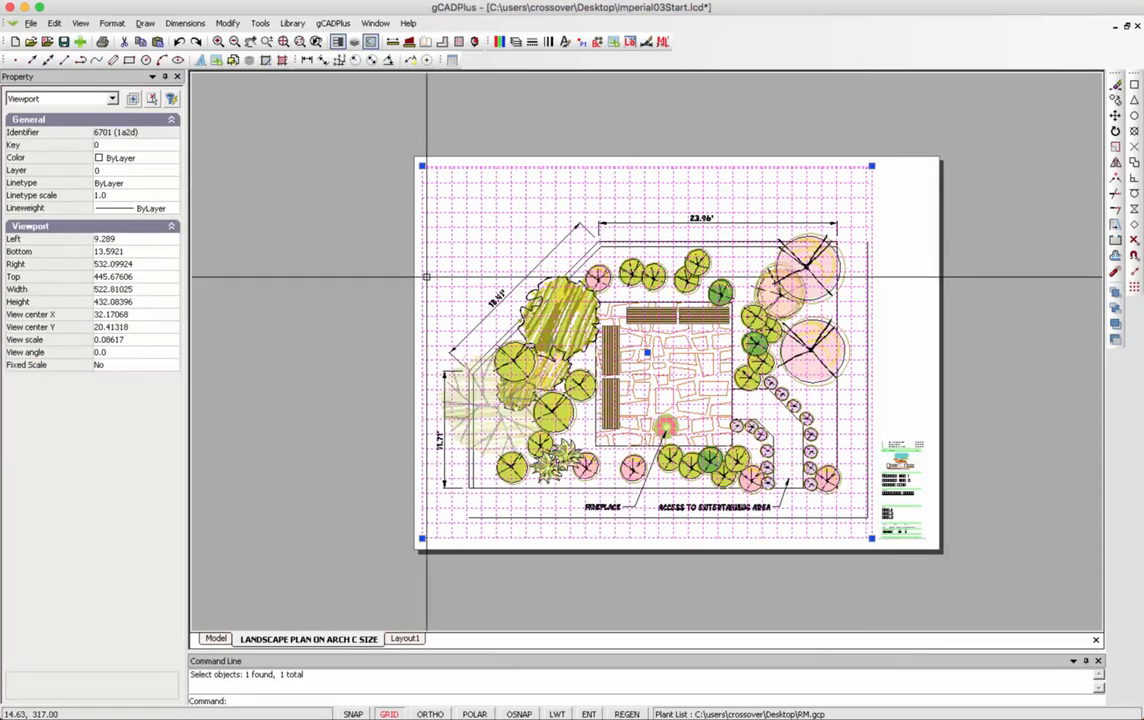
left_click(130, 157)
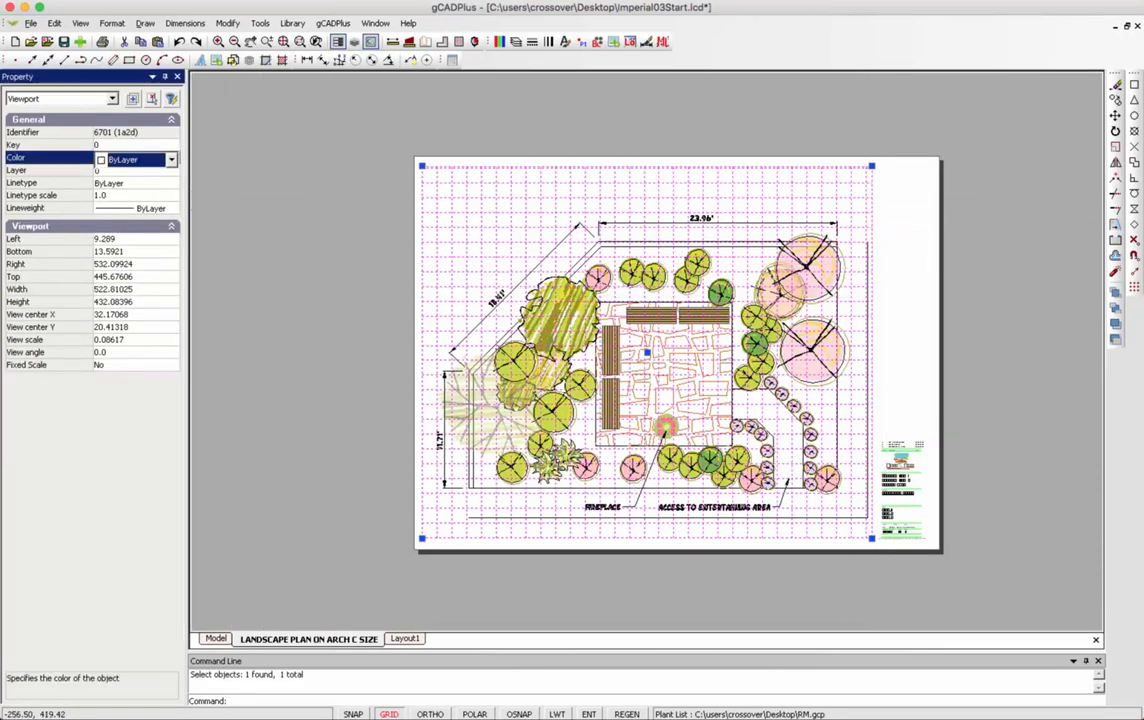
left_click(171, 159)
left_click_drag(173, 240, 173, 392)
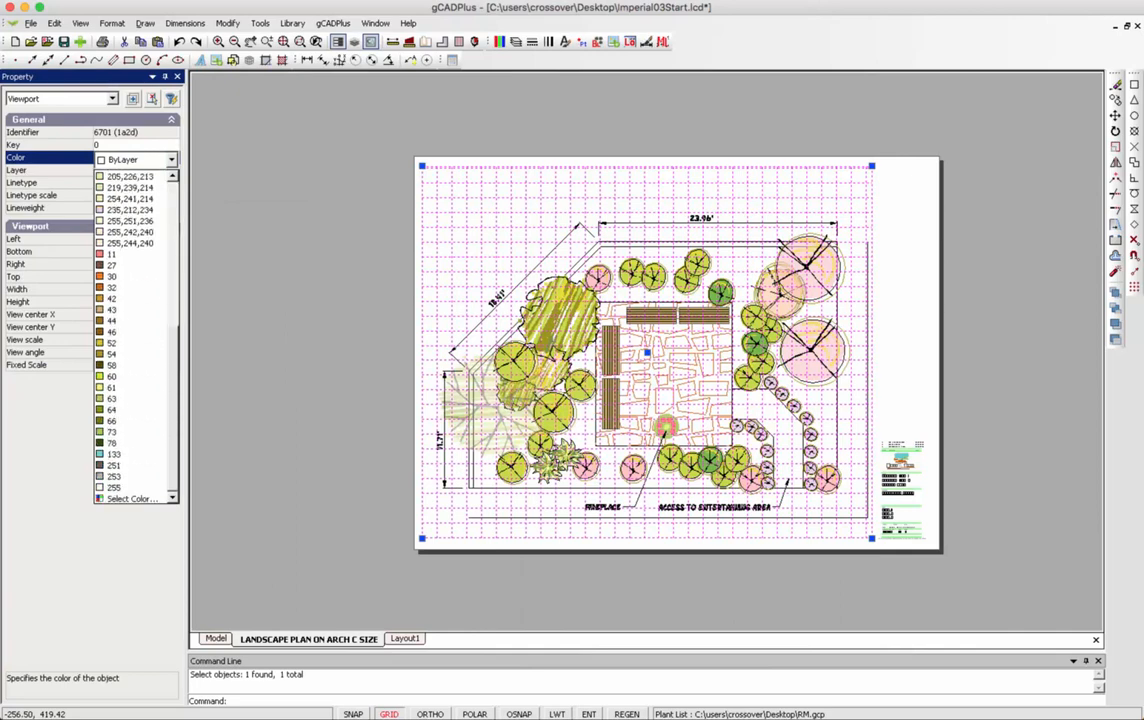
left_click(118, 487)
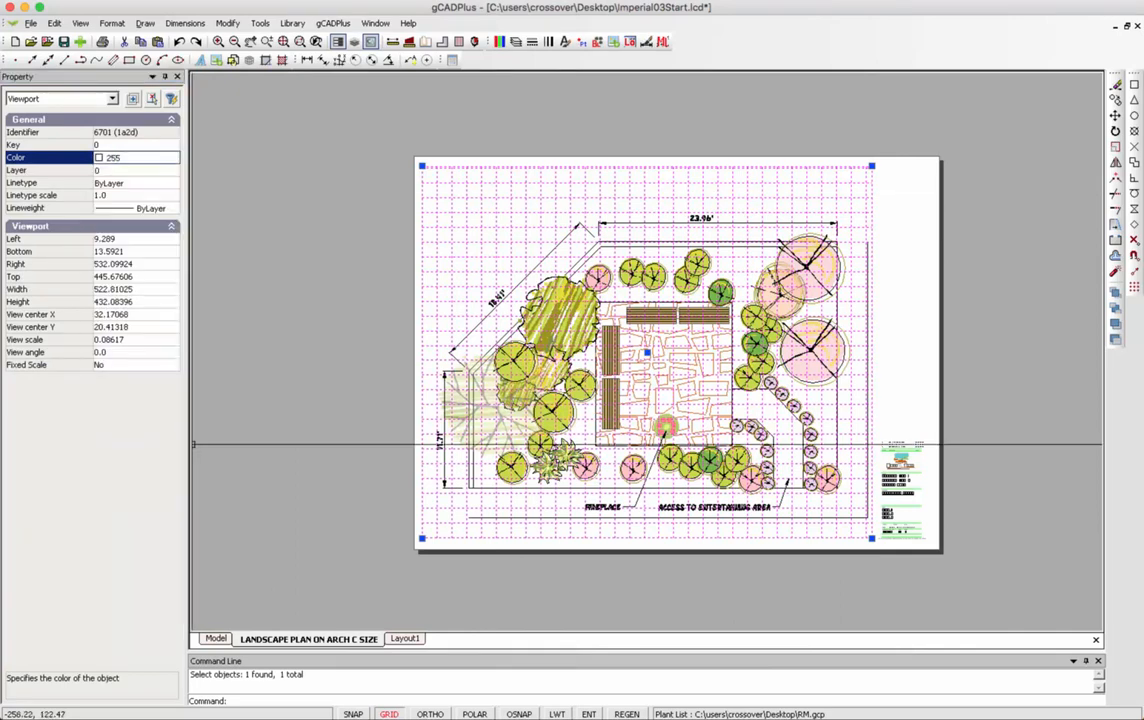
right_click(226, 373)
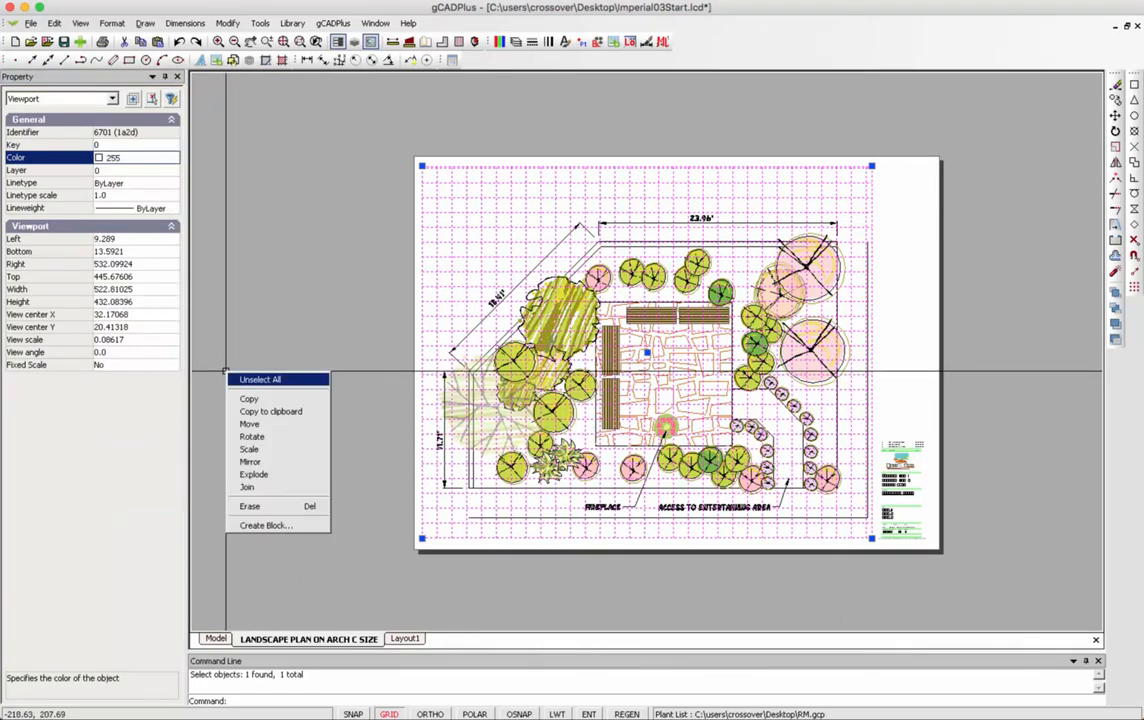
left_click(258, 379)
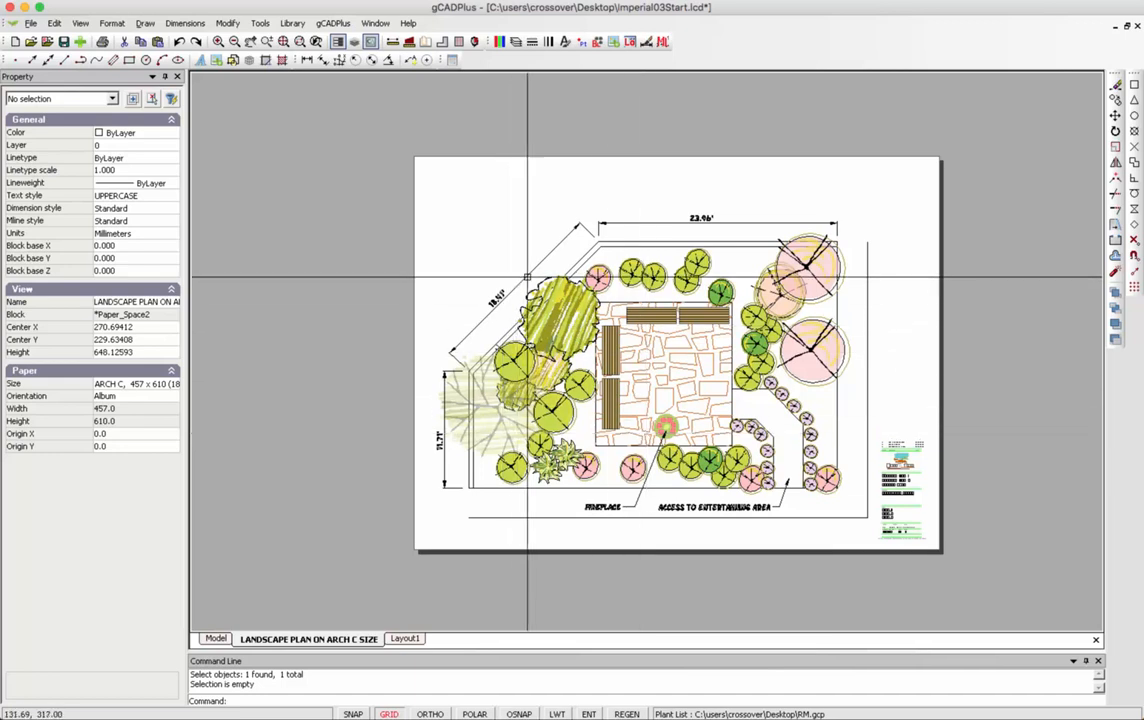
Zoom in to check the title block, then zoom back out to the whole Arch C sheet.
scroll(903, 469, "up", 5)
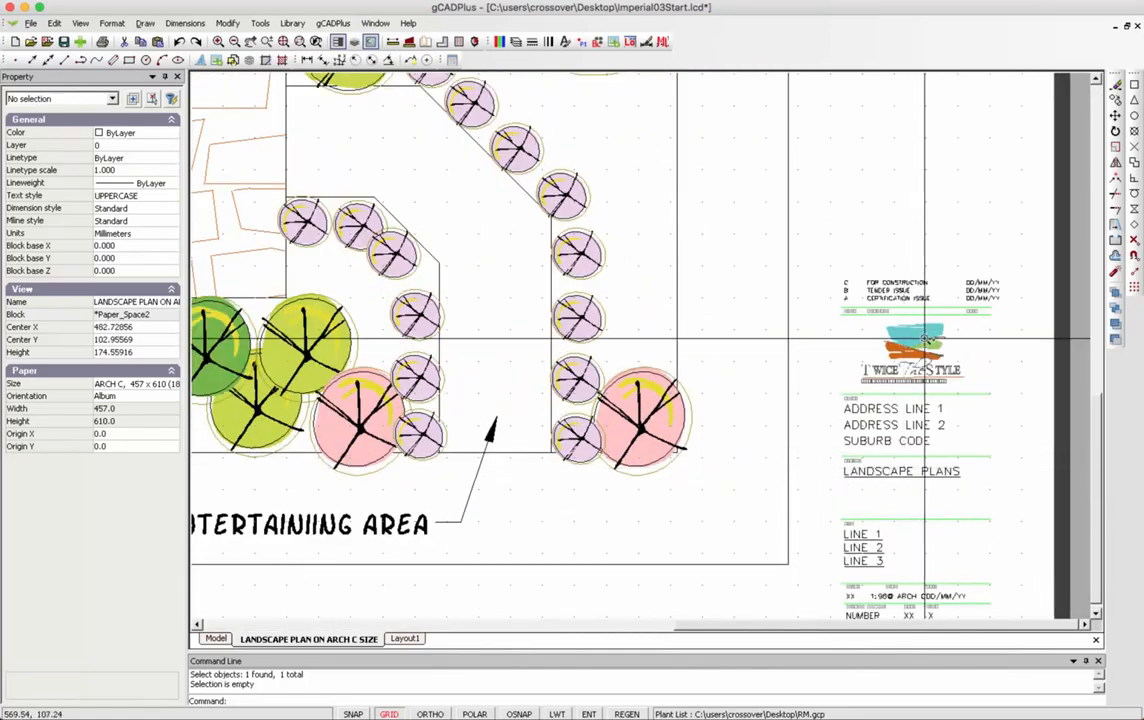
scroll(910, 340, "down", 3)
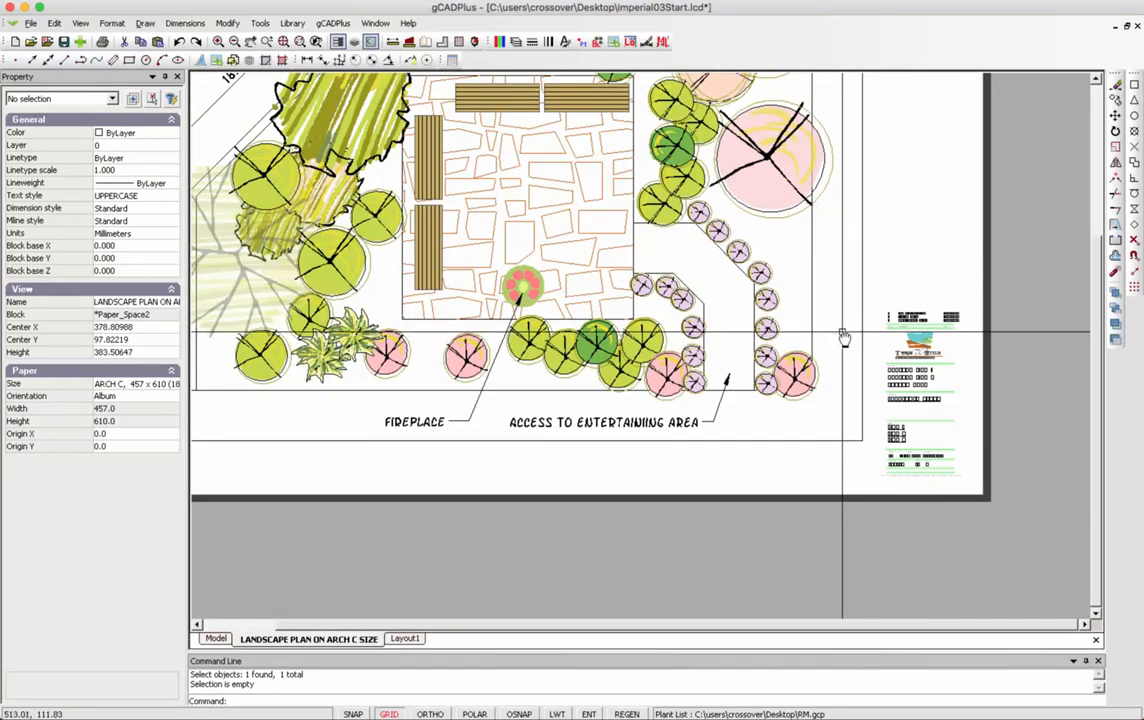
scroll(843, 332, "down", 4)
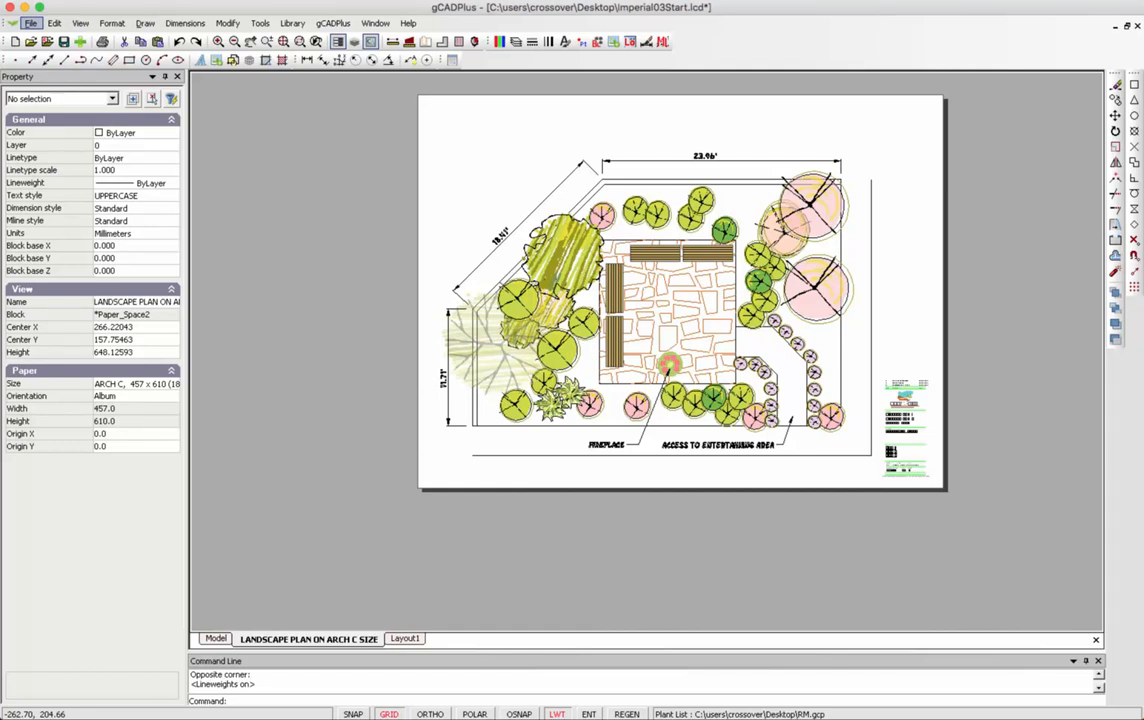
Start printing the drawing with Paper as the print area.
left_click(31, 23)
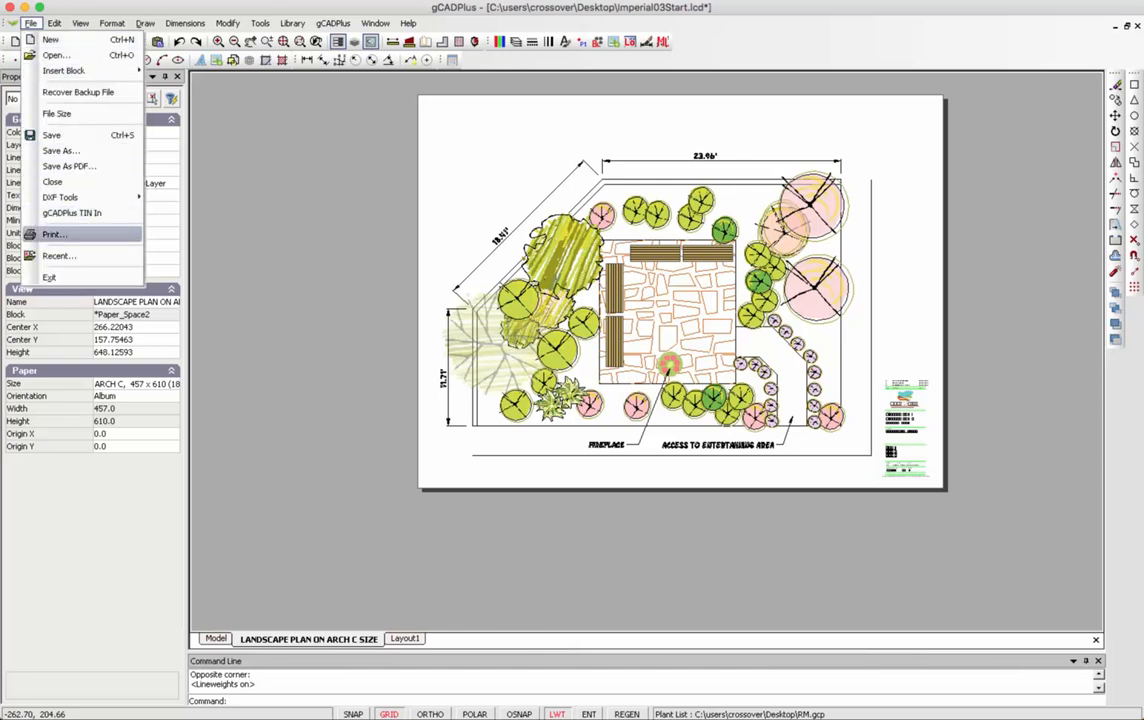
left_click(52, 233)
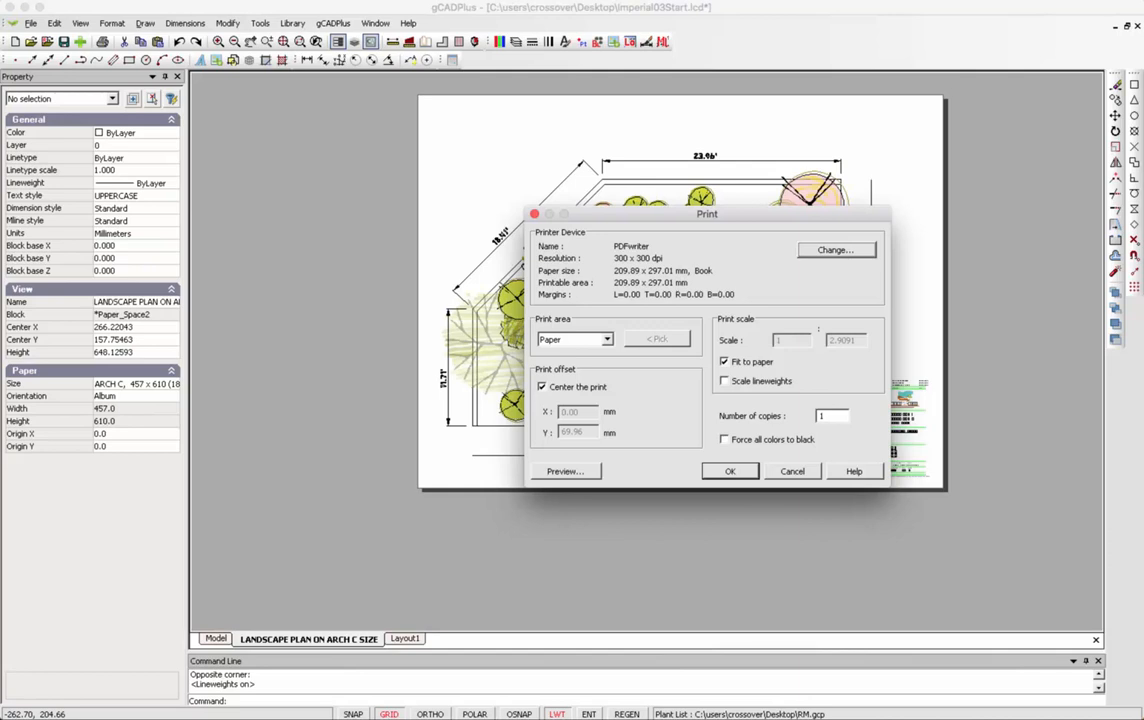
left_click(575, 339)
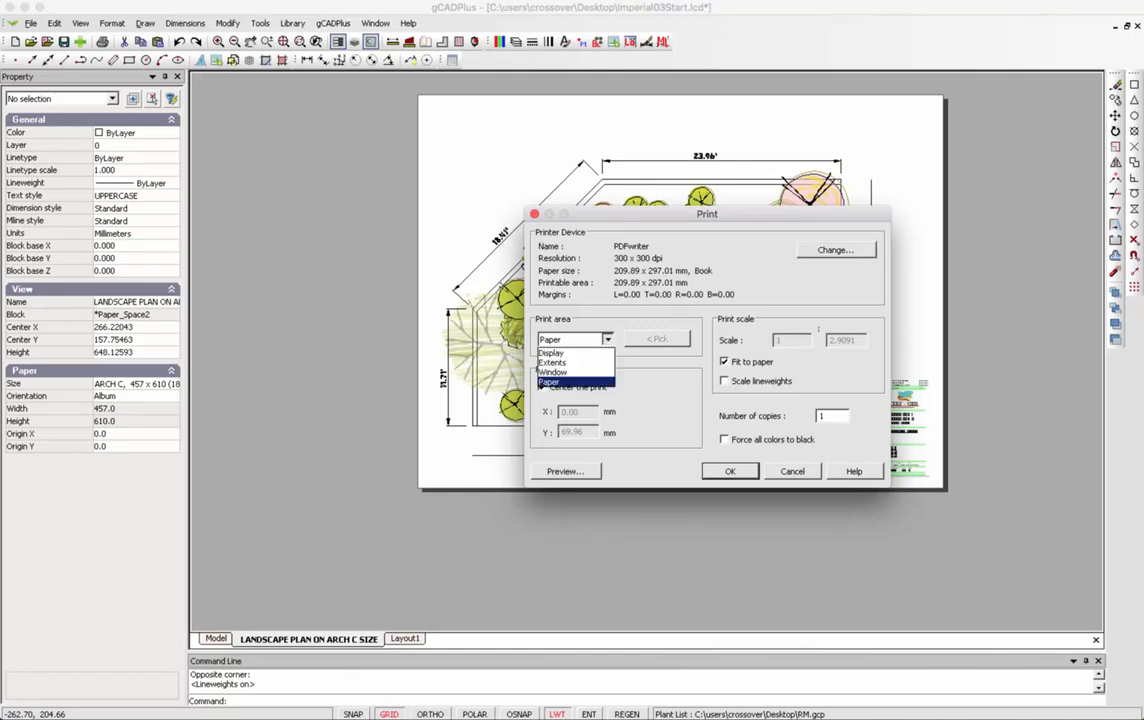
left_click(562, 382)
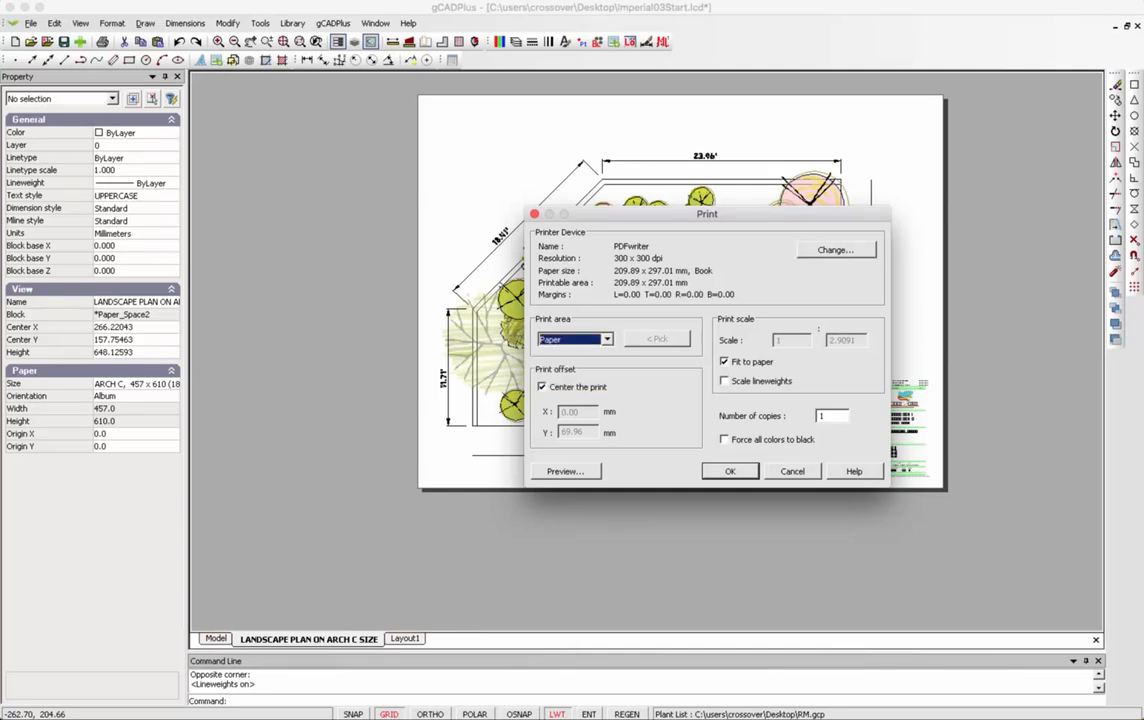
Set the printer paper to Arch C in landscape orientation.
left_click(836, 250)
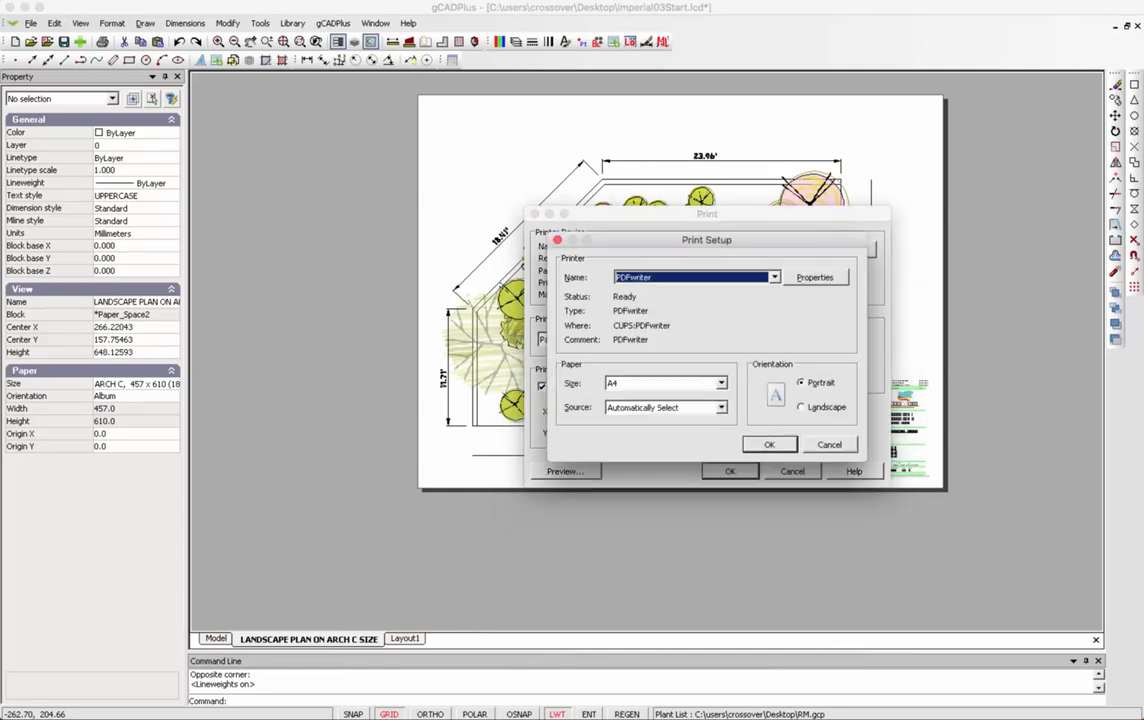
left_click(721, 383)
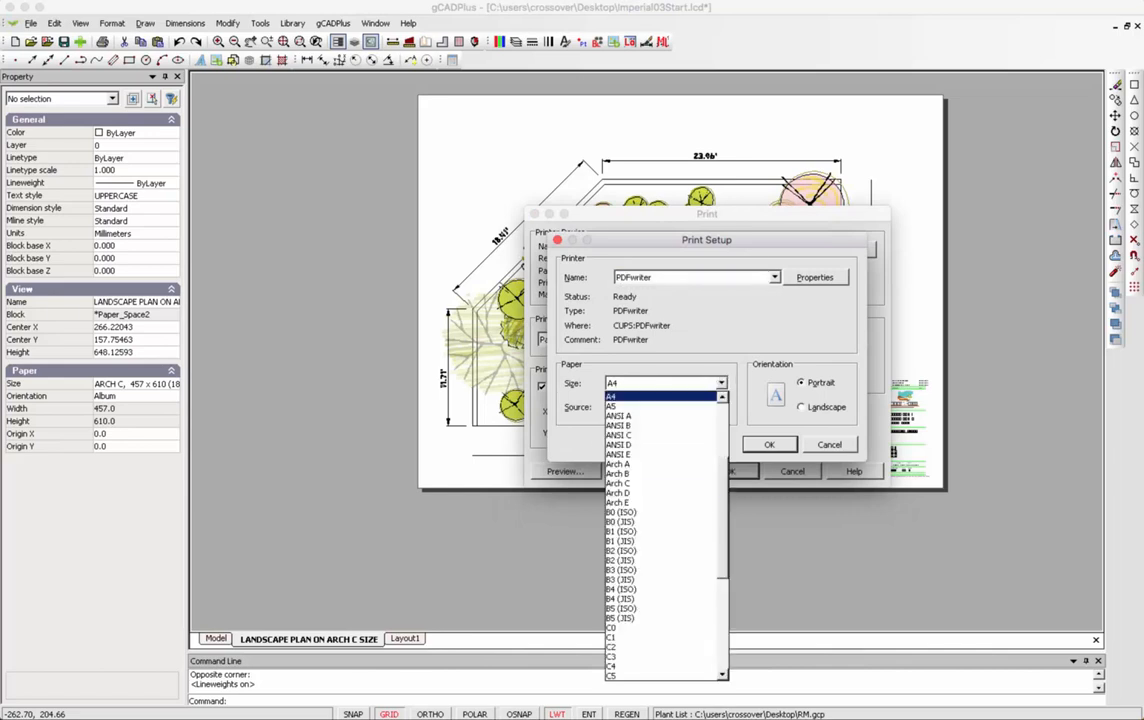
left_click(617, 483)
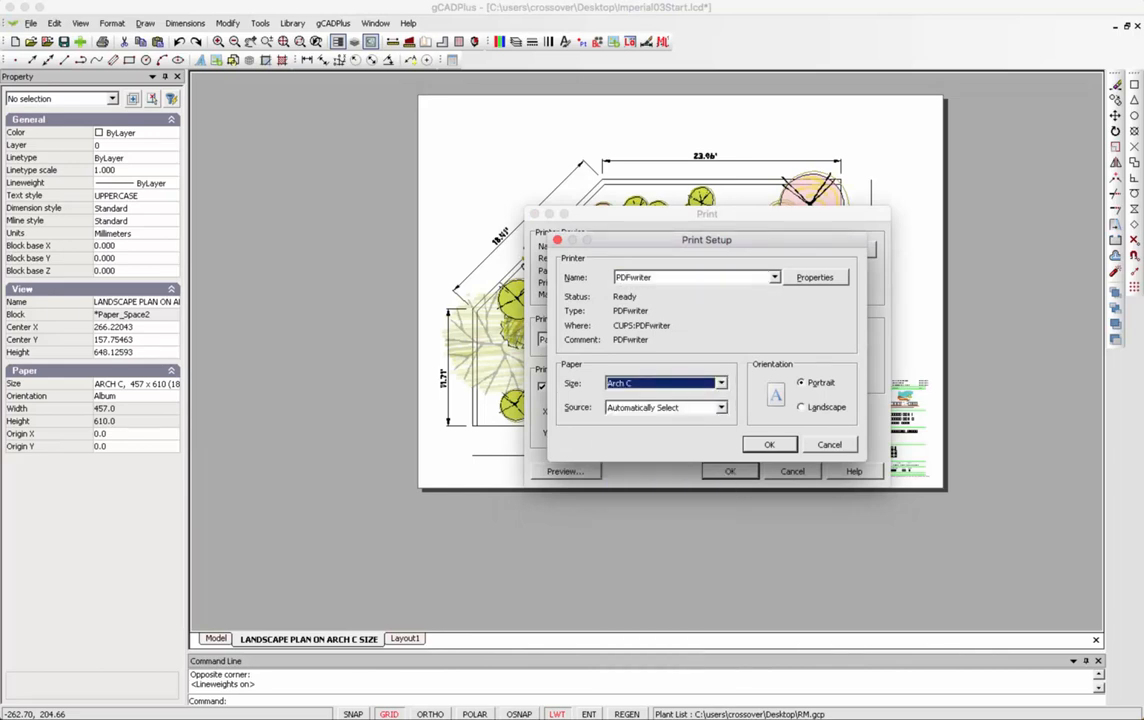
left_click(801, 407)
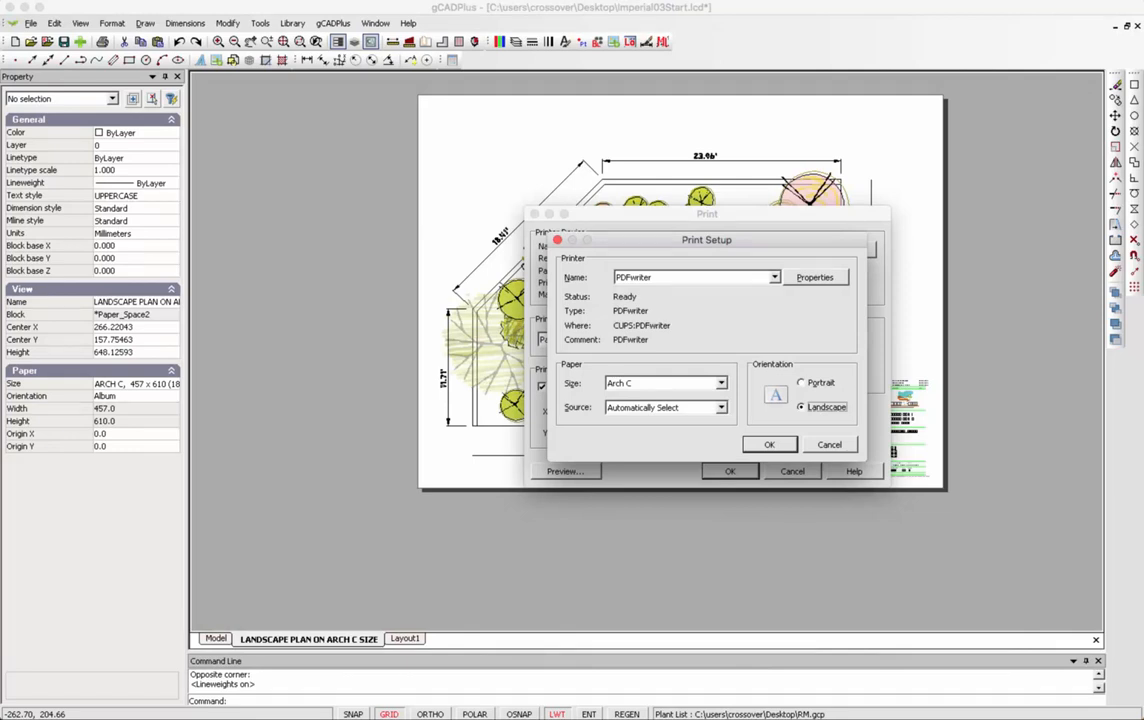
Set PDF writer print quality to 1200 dpi, confirm the setup, and preview the sheet.
left_click(815, 277)
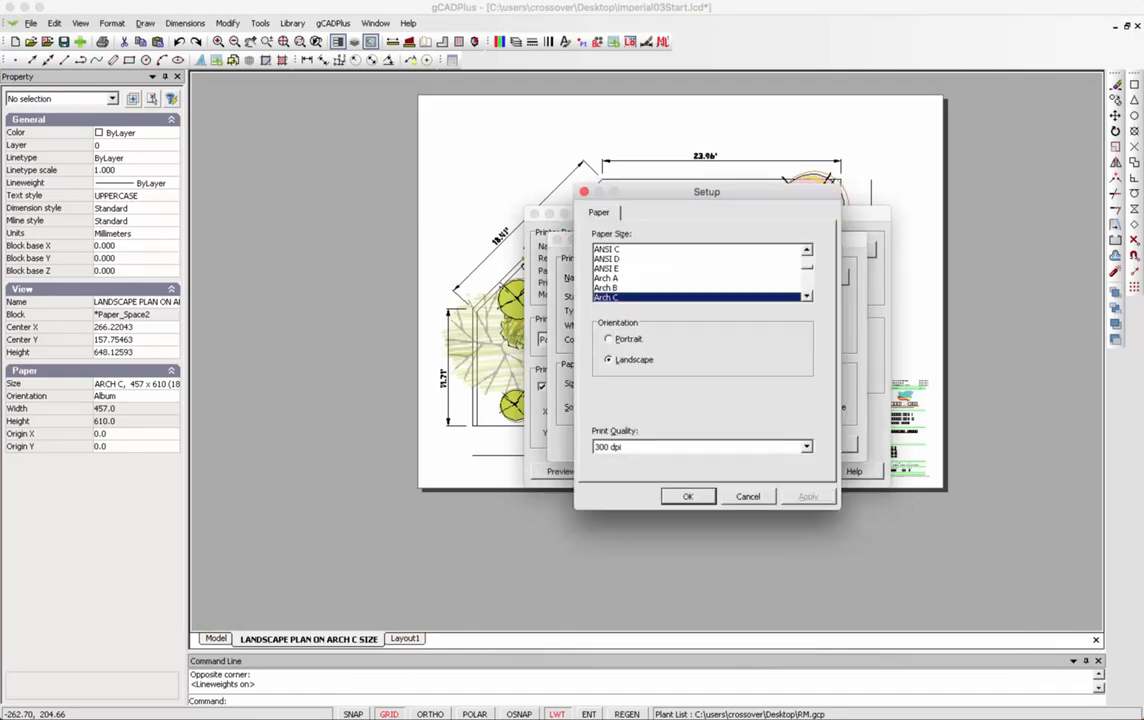
left_click(806, 447)
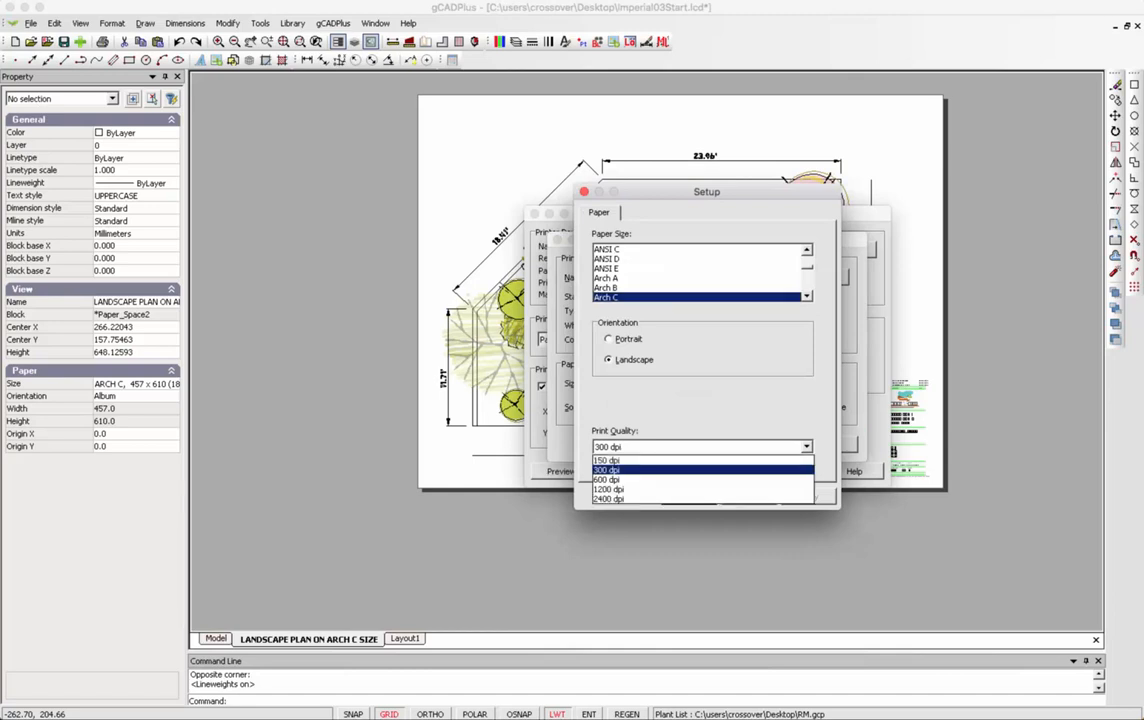
left_click(694, 489)
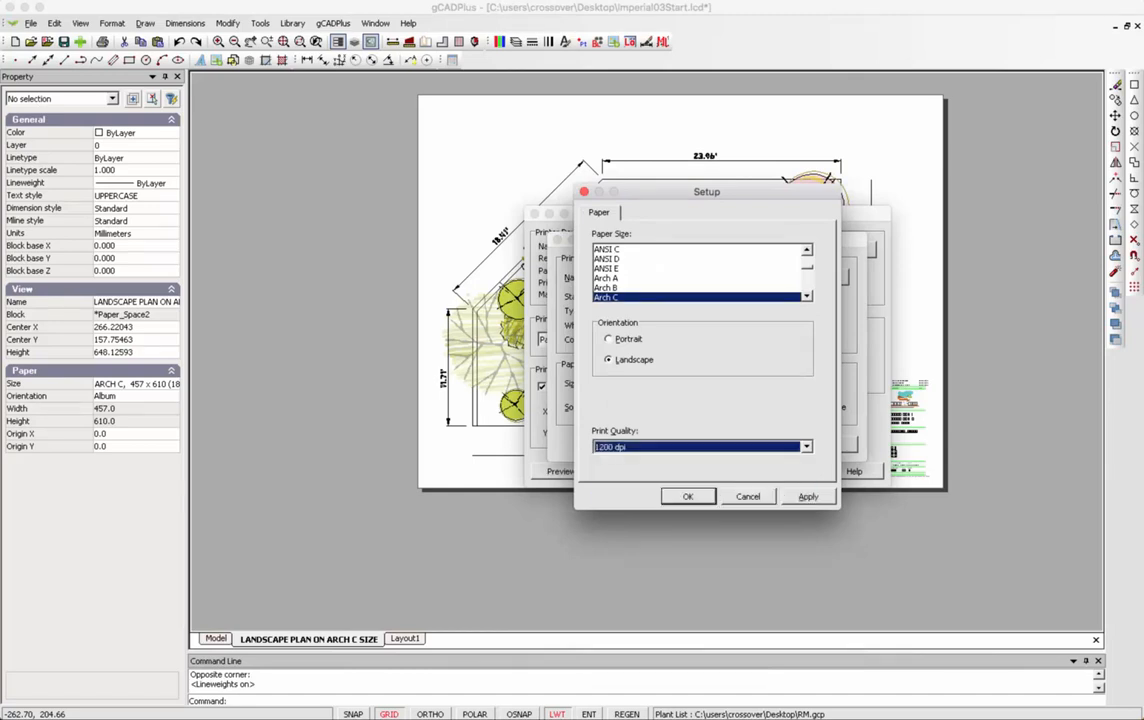
left_click(808, 497)
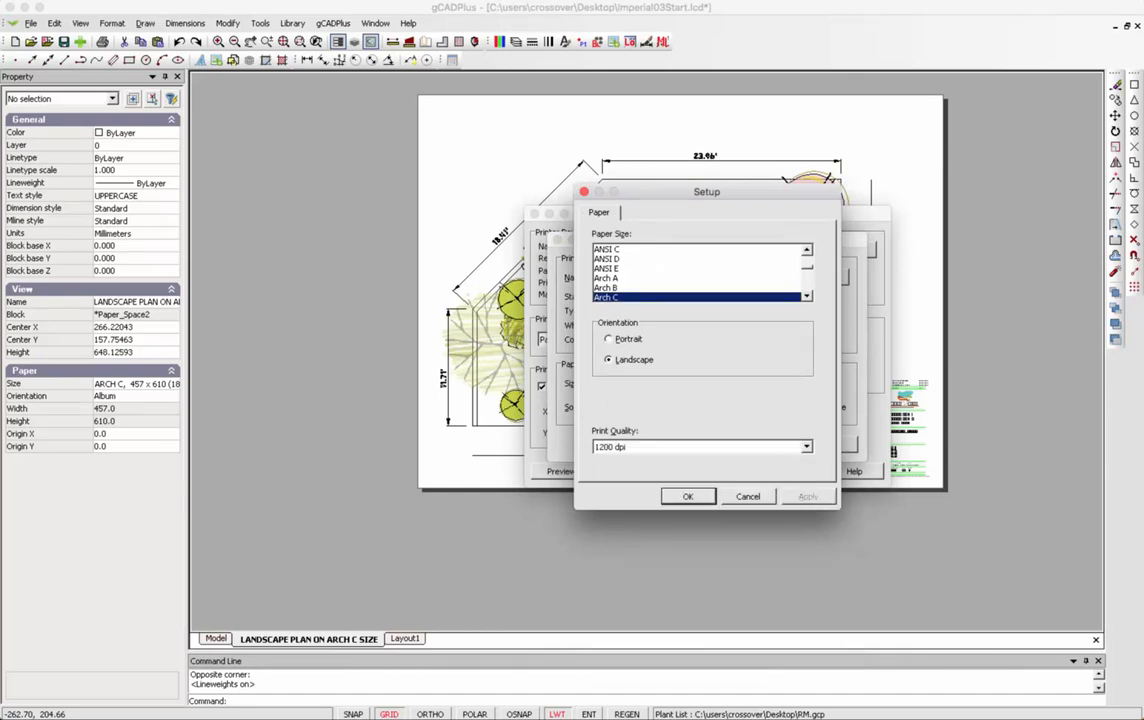
left_click(688, 497)
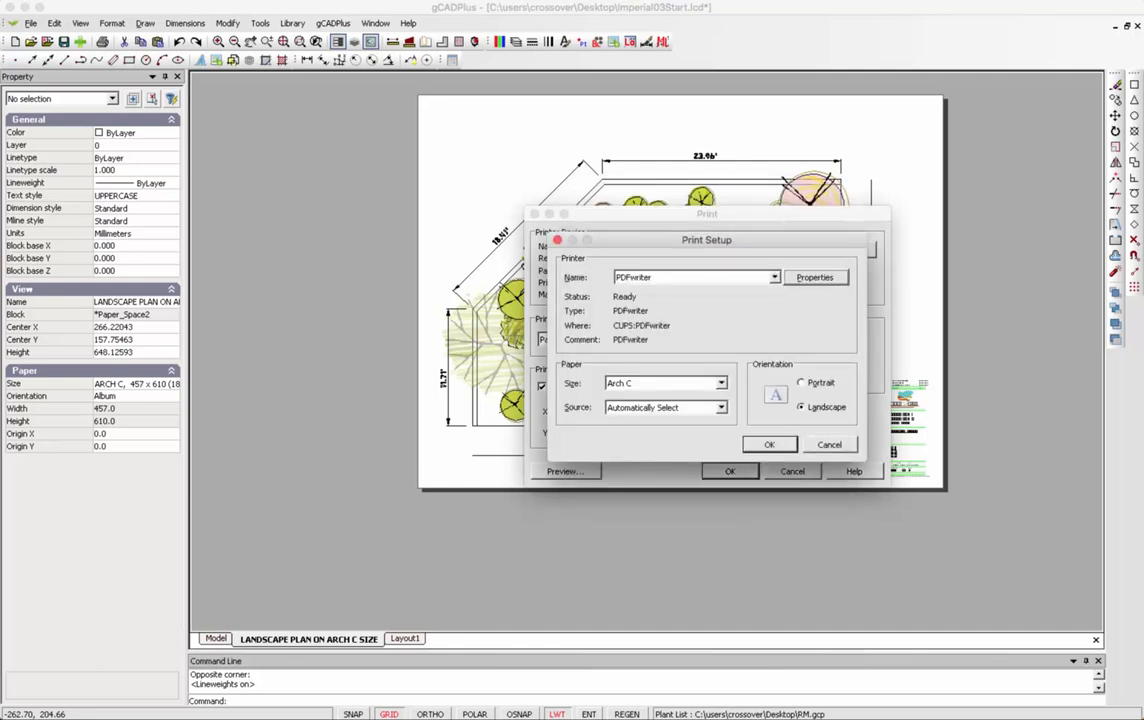
left_click(769, 445)
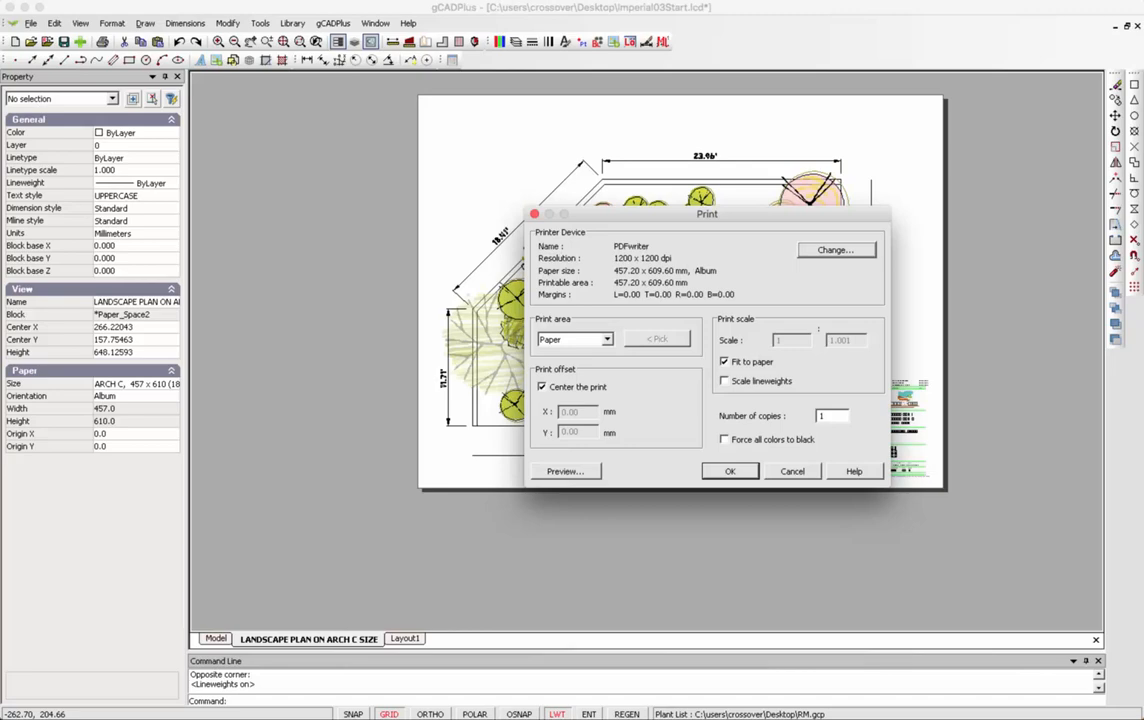
left_click(575, 472)
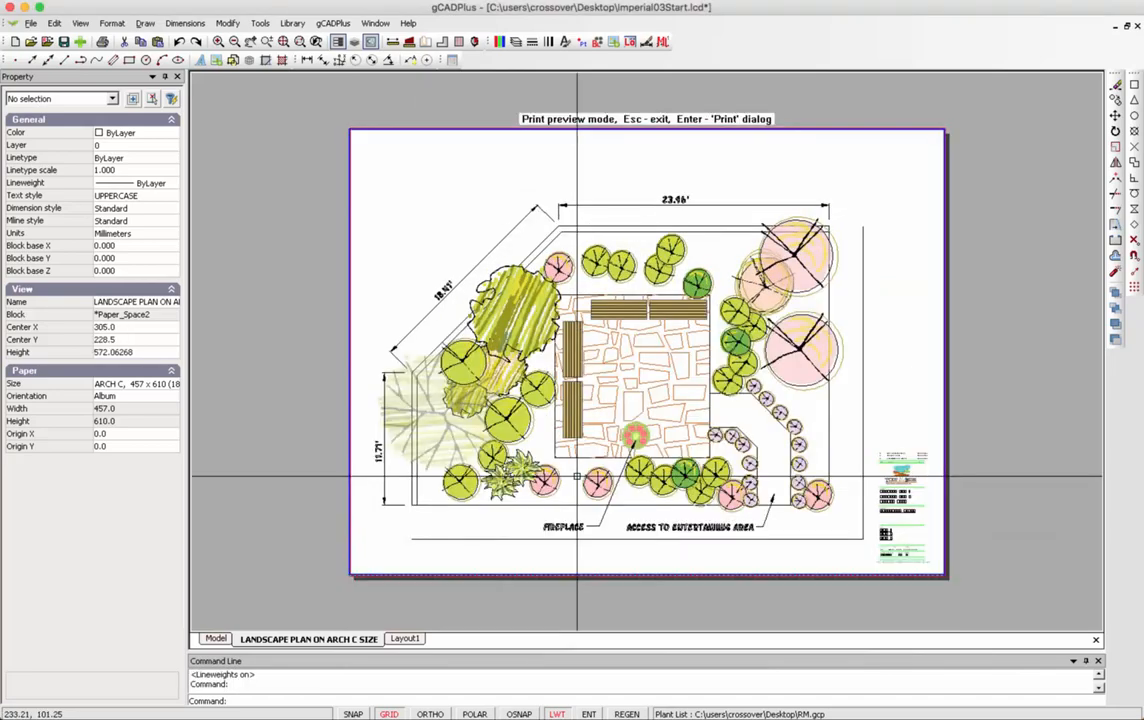
Send the previewed Arch C landscape sheet to the PDF writer and close the preview.
key("Return")
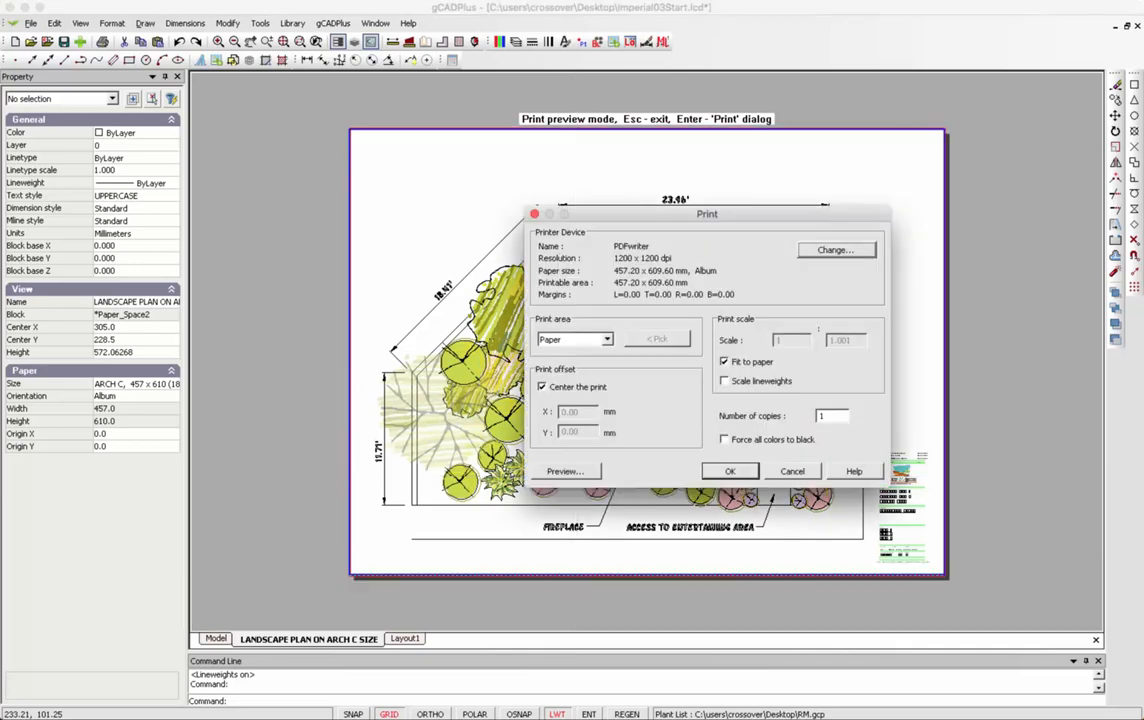
key("Escape")
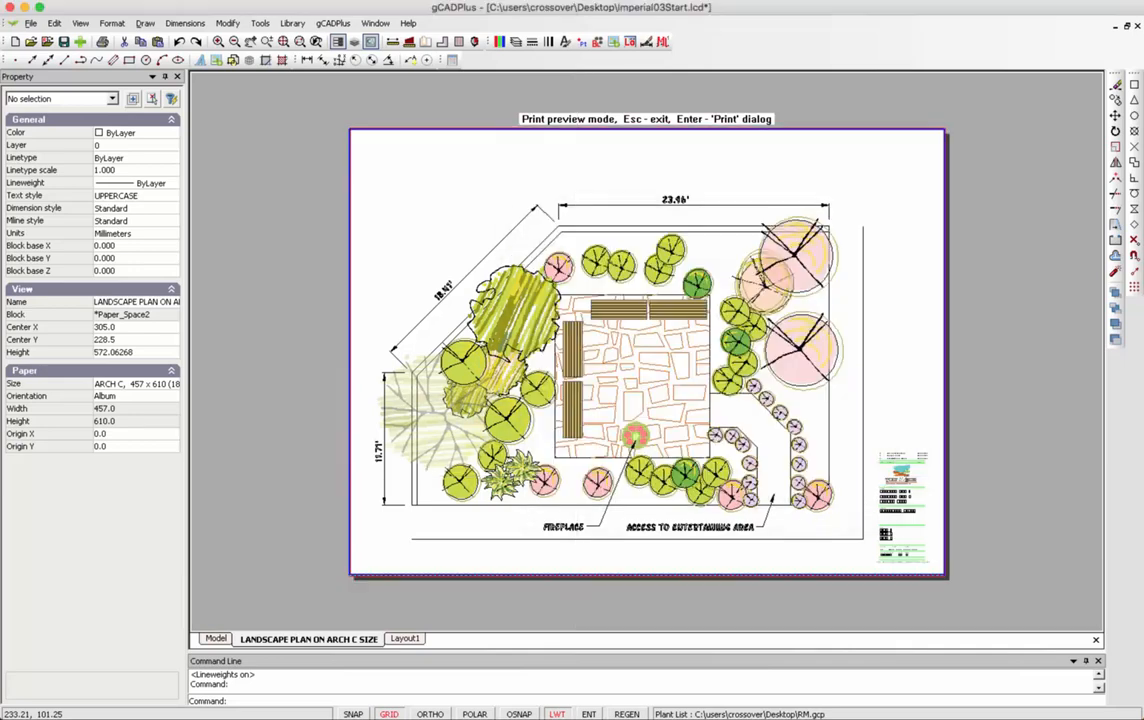
key("Escape")
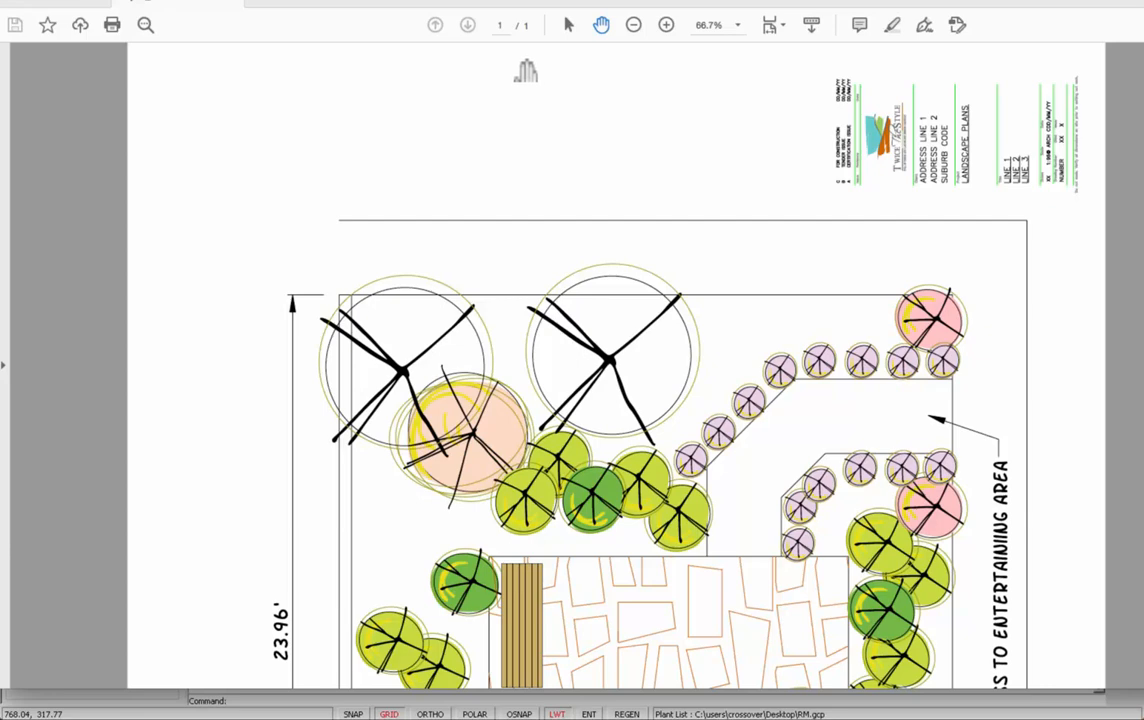
Zoom the PDF out twice and rotate the page view clockwise into landscape.
left_click(633, 30)
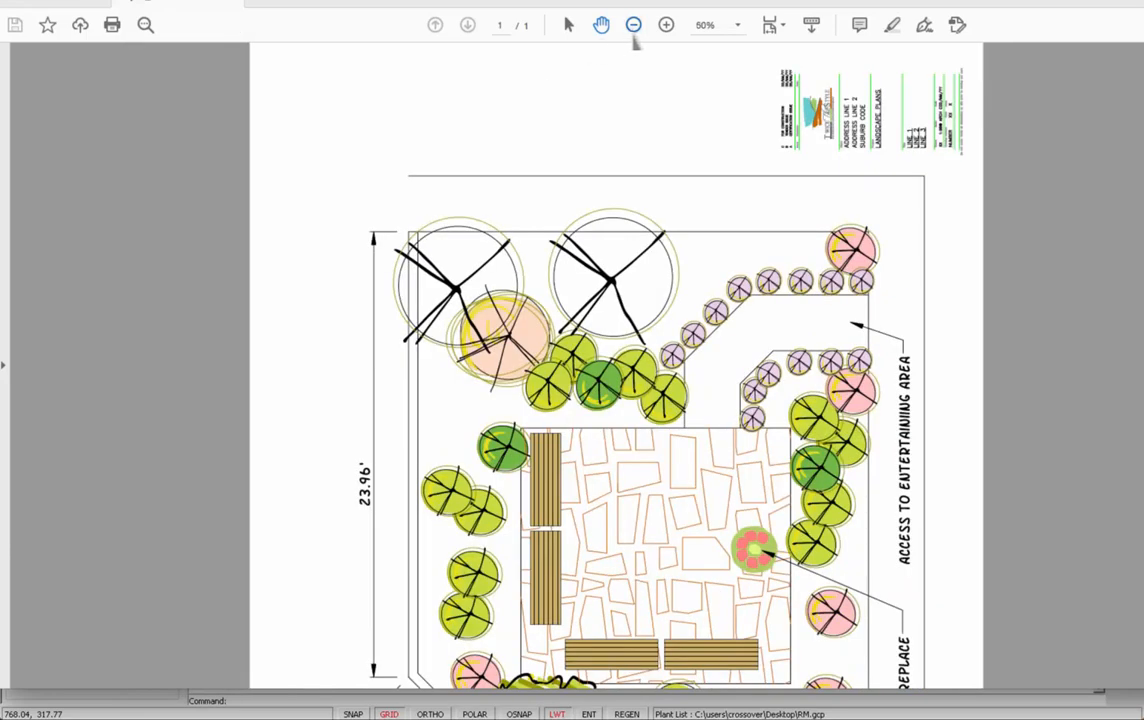
left_click(633, 27)
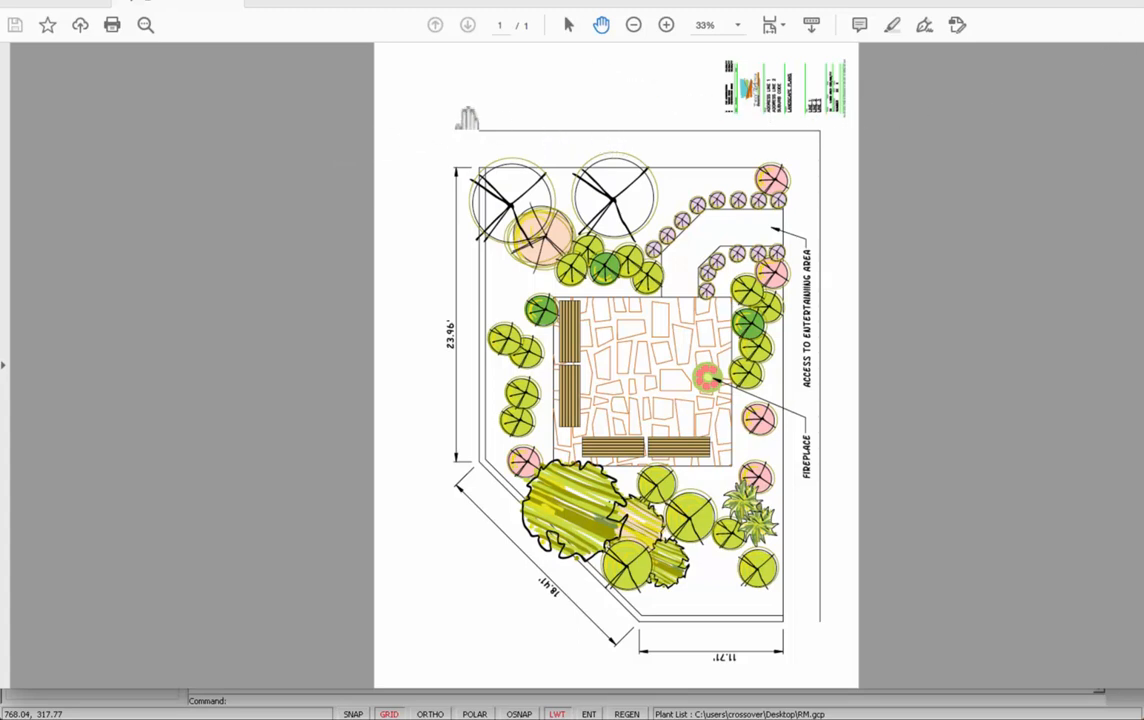
left_click(204, 0)
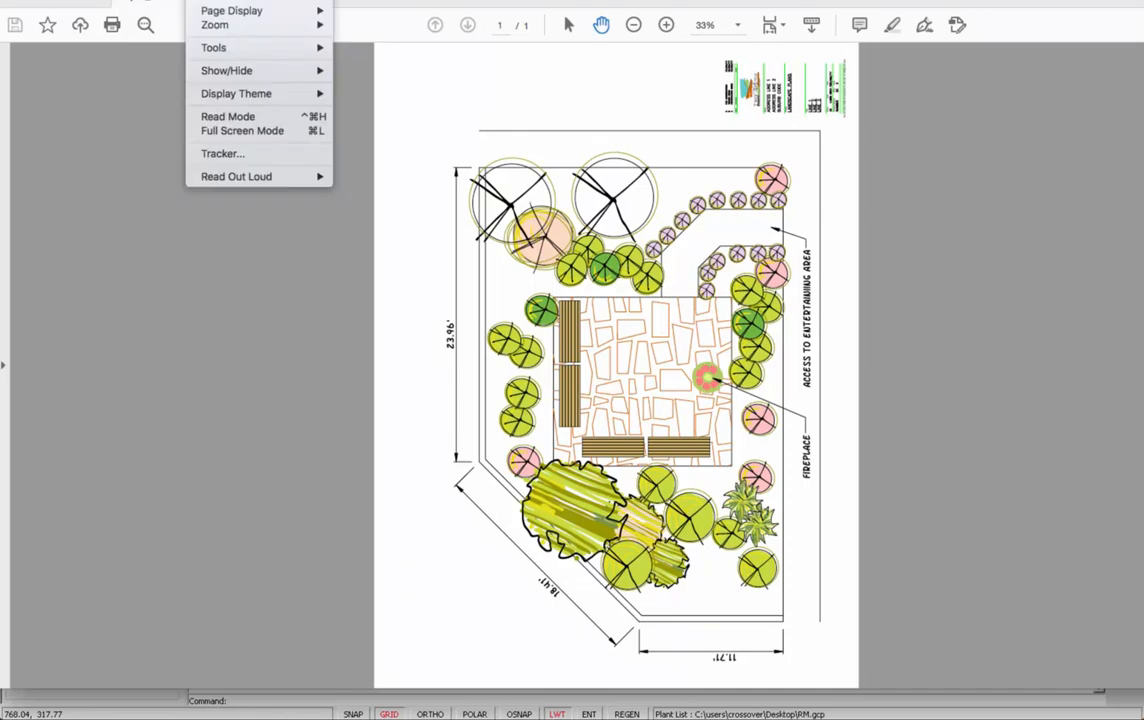
mouse_move(232, 0)
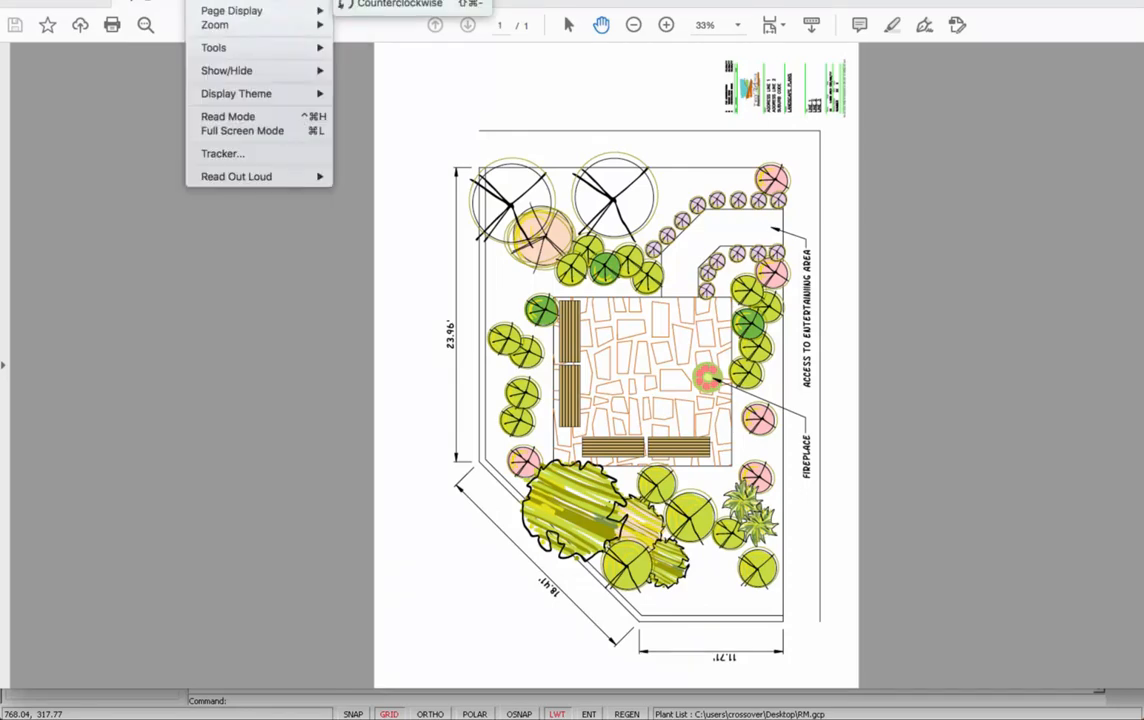
left_click(398, 0)
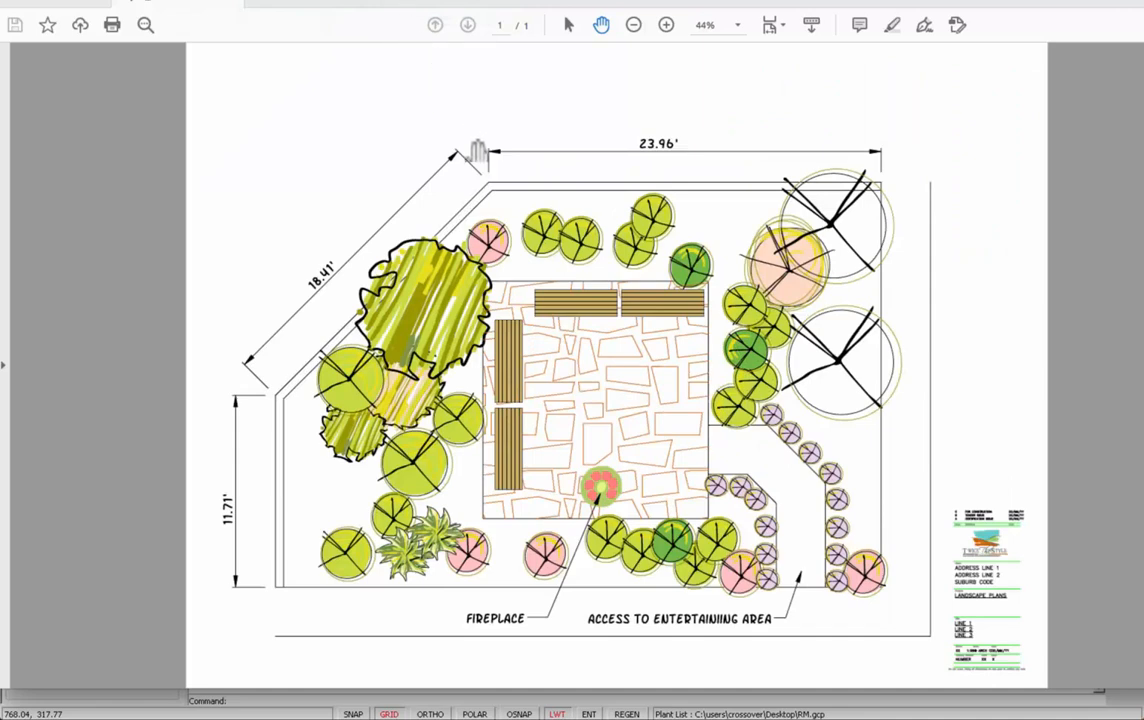